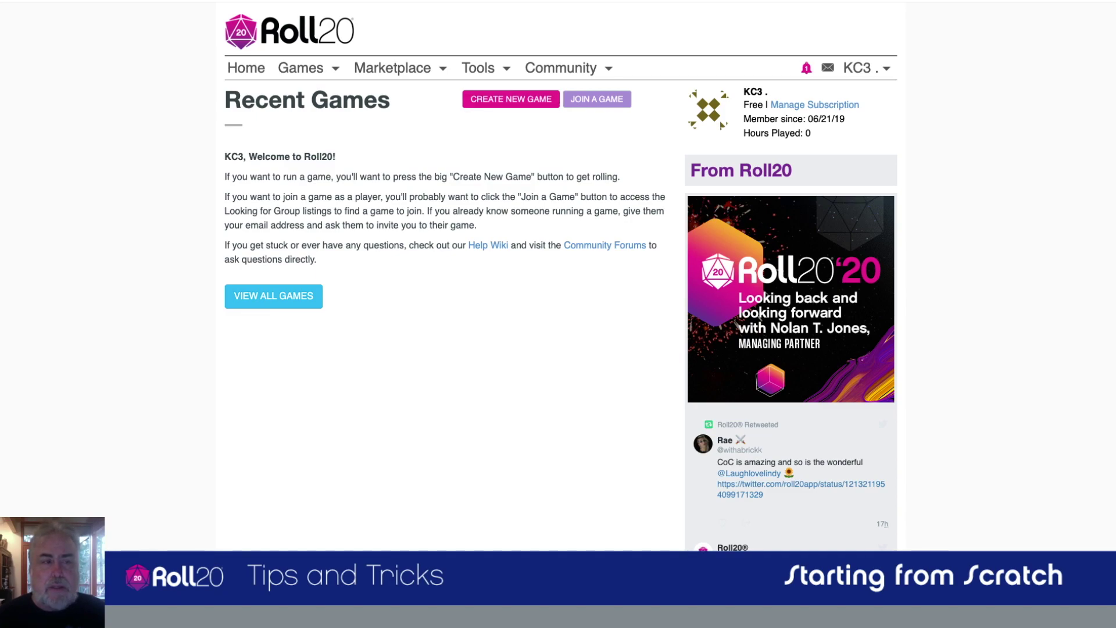
Start creating a new game and name it "Starting from Scratch"
click(511, 99)
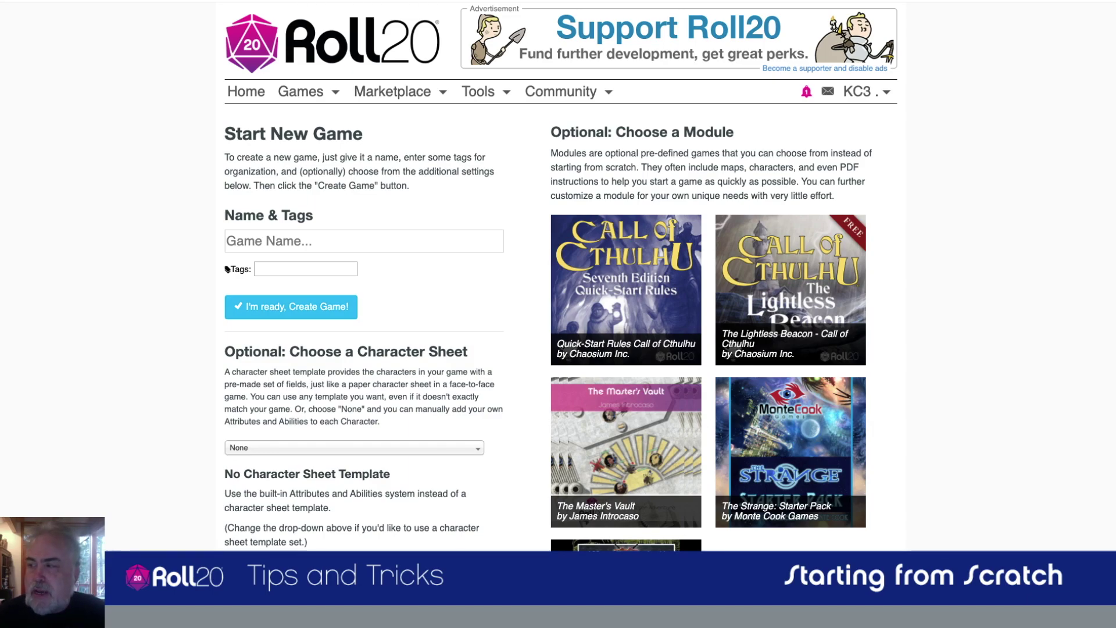
click(364, 240)
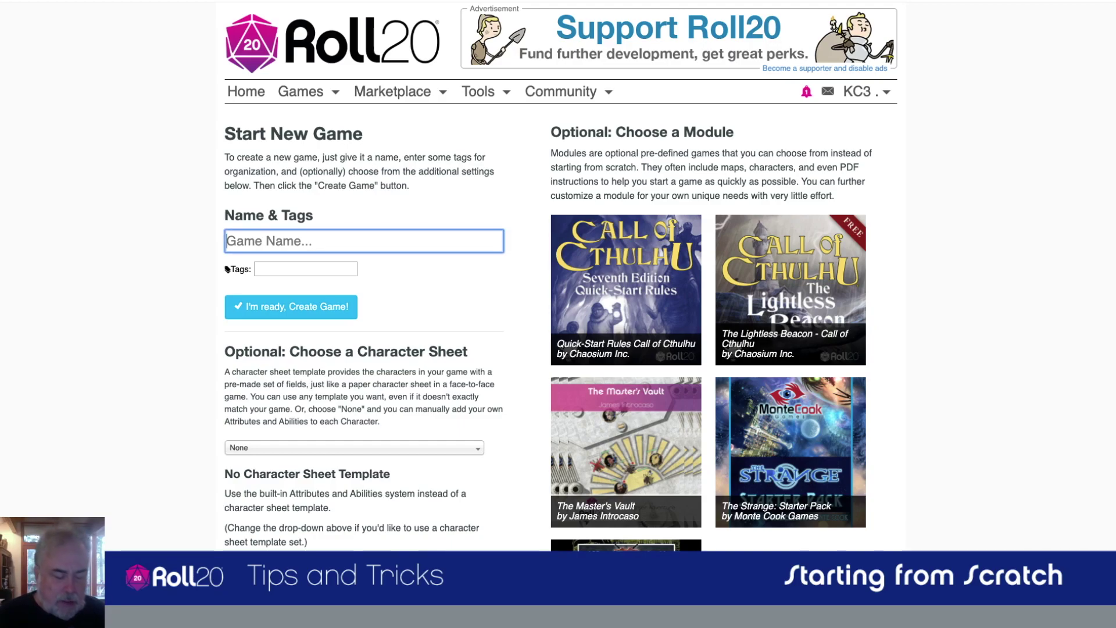
text(St)
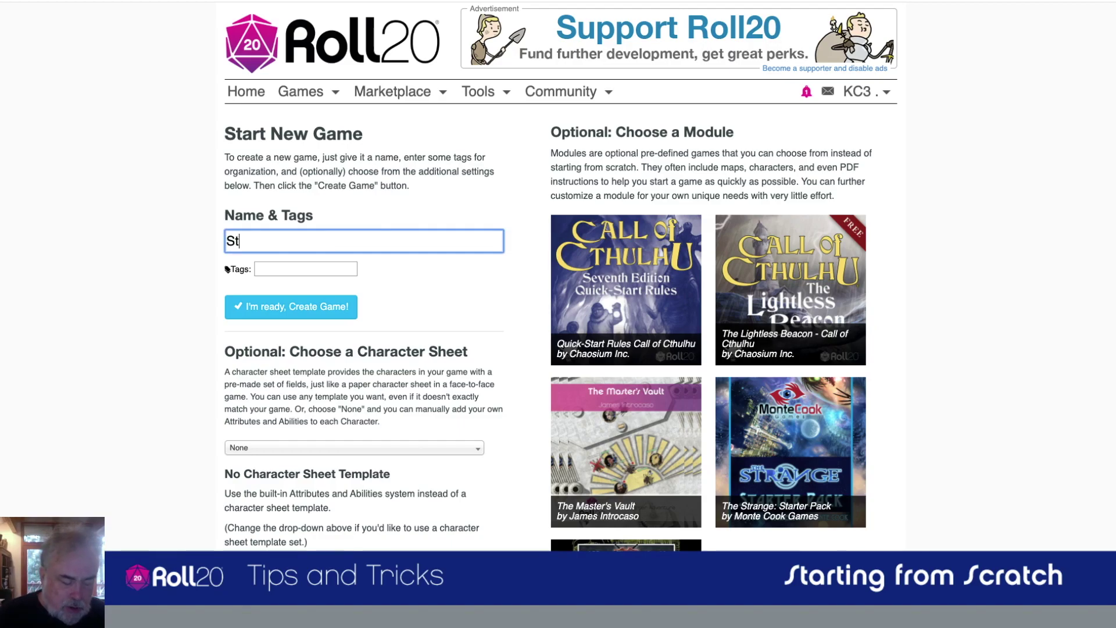
text(arting from)
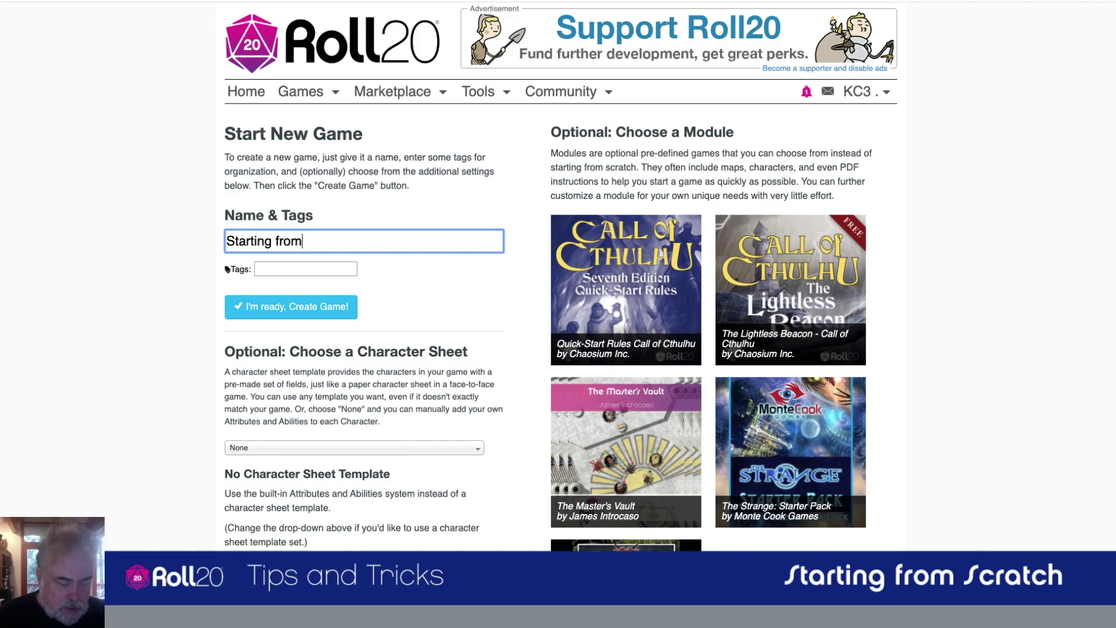
text( Scratch)
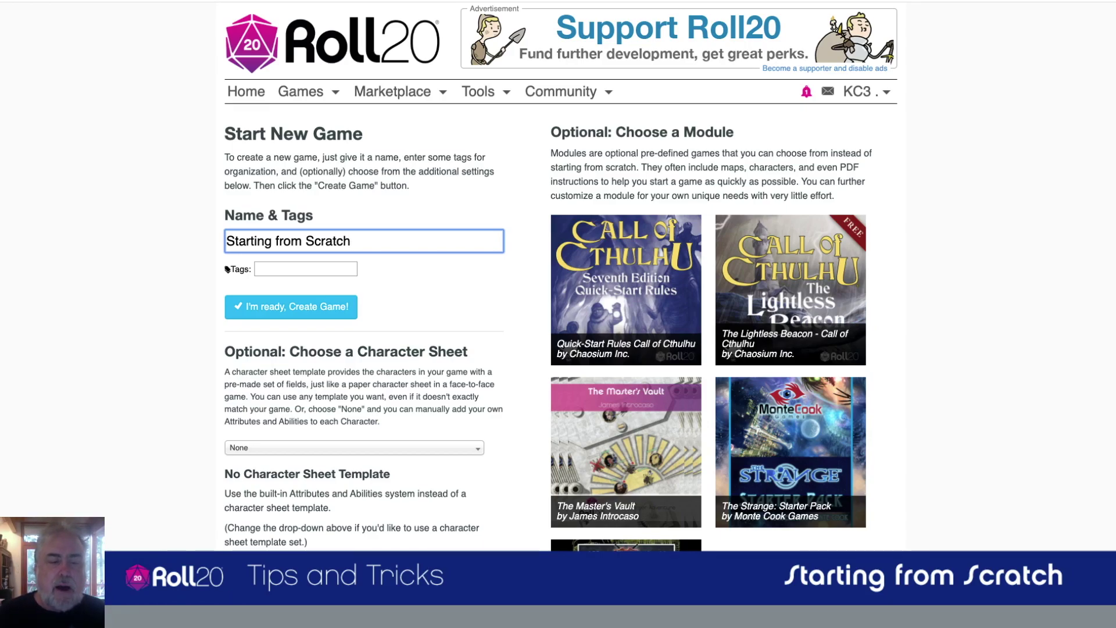
Browse the character sheet templates available for the new game, from the Roll20 sheets through the alphabetical game systems
scroll(561, 291, down, 1)
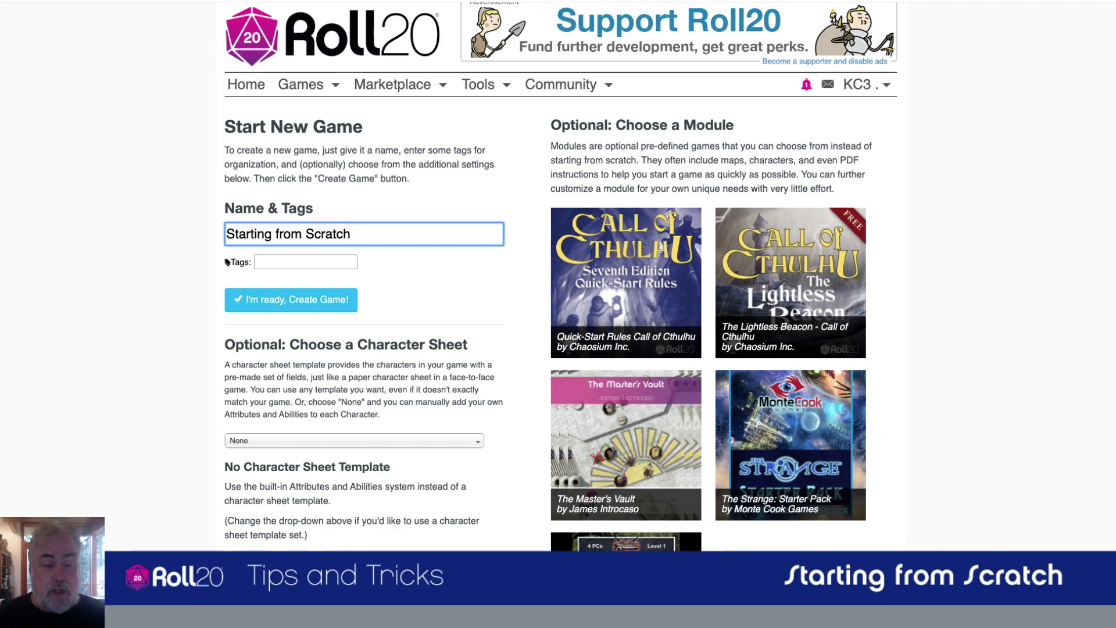
scroll(558, 291, down, 1)
scroll(558, 291, down, 1)
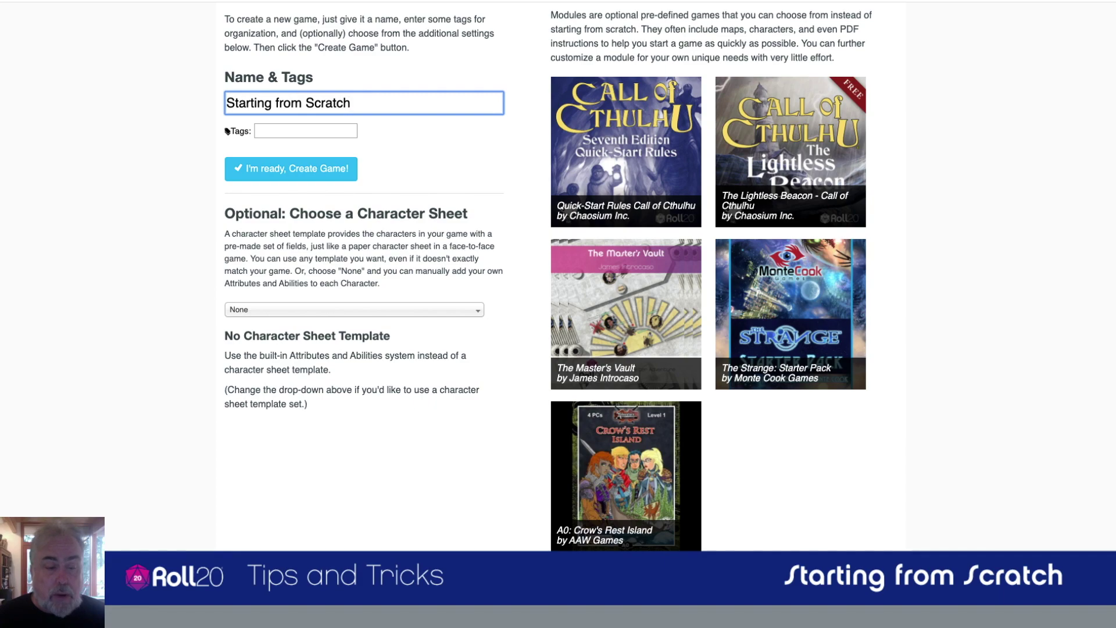
click(477, 312)
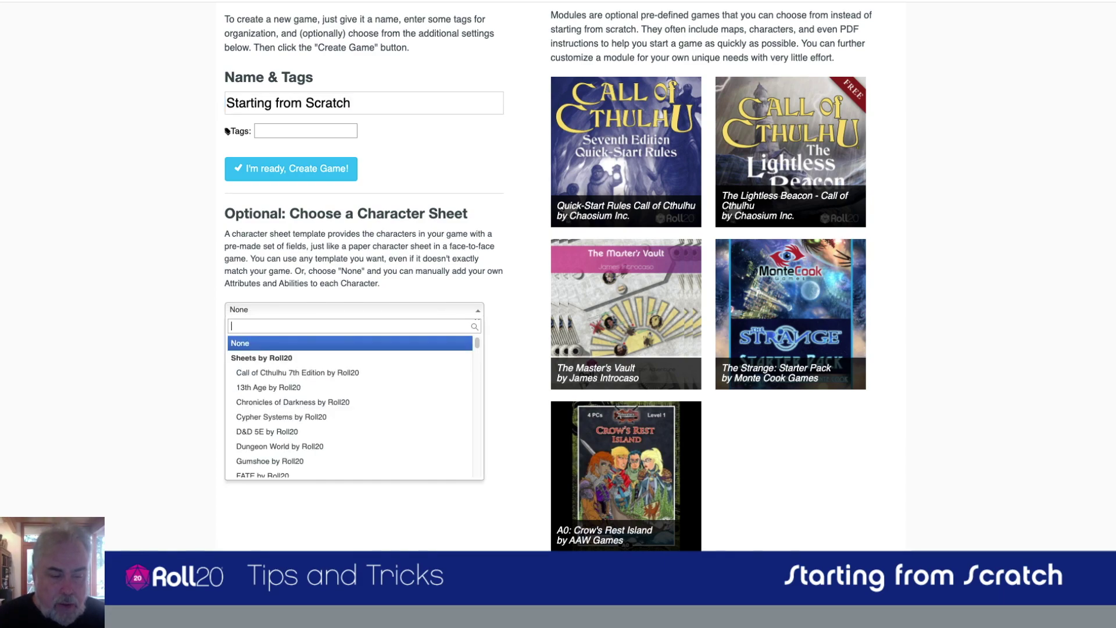
key(Down)
key(Down)
key(Down)
key(Down)
key(Down)
key(Up)
key(Up)
key(Up)
key(Up)
key(Down)
key(Down)
key(Down)
key(Down)
key(Down)
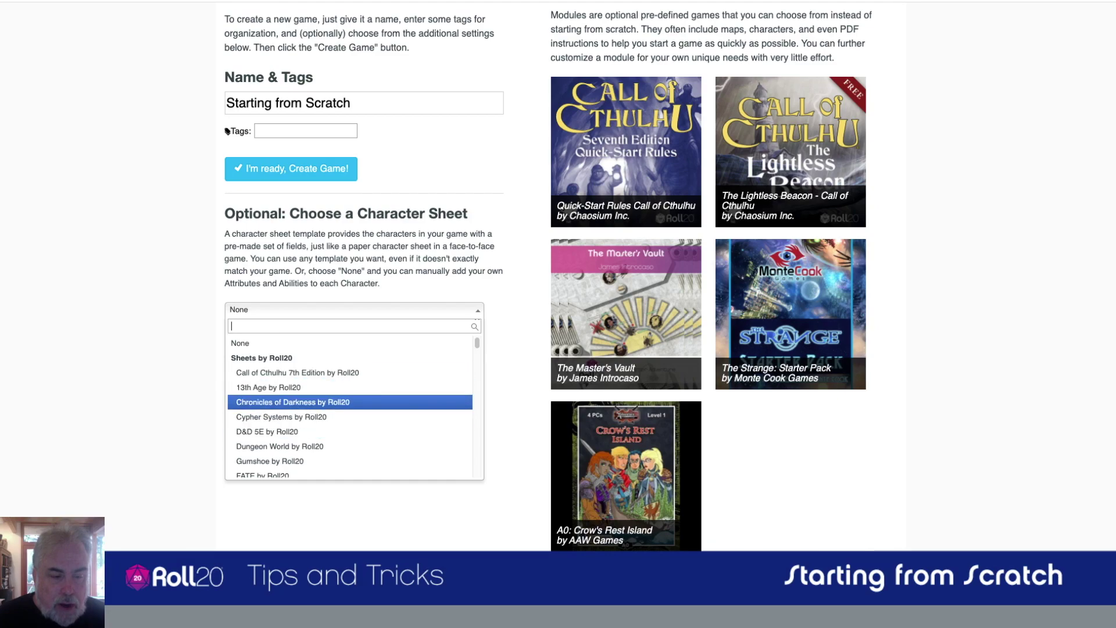
key(Down)
key(Down)
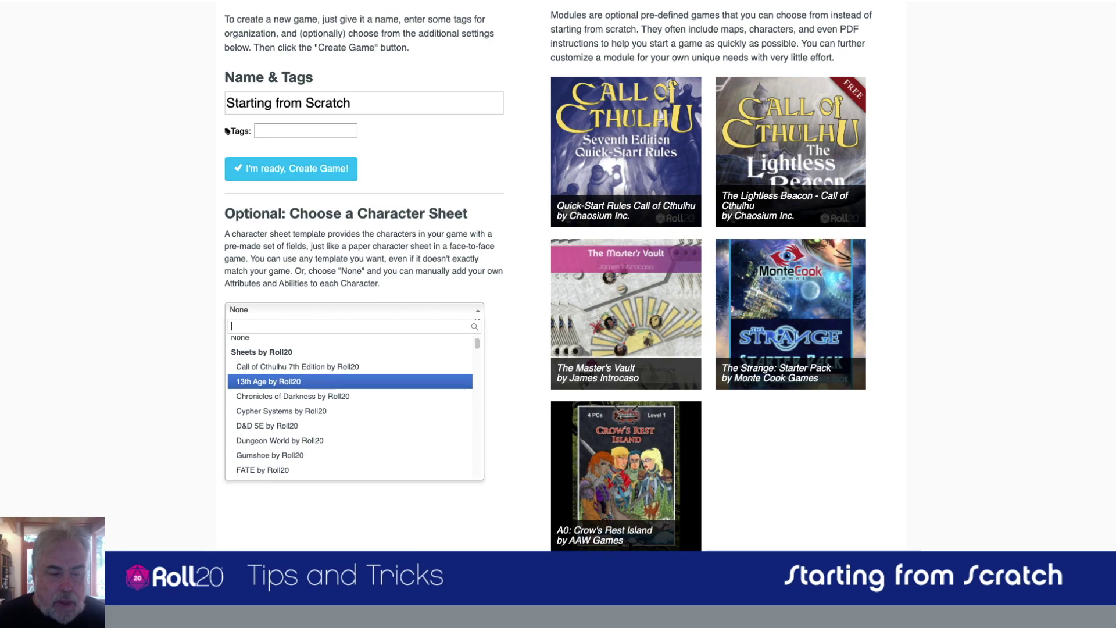
scroll(349, 381, down, 10)
scroll(348, 384, down, 3)
scroll(349, 384, down, 2)
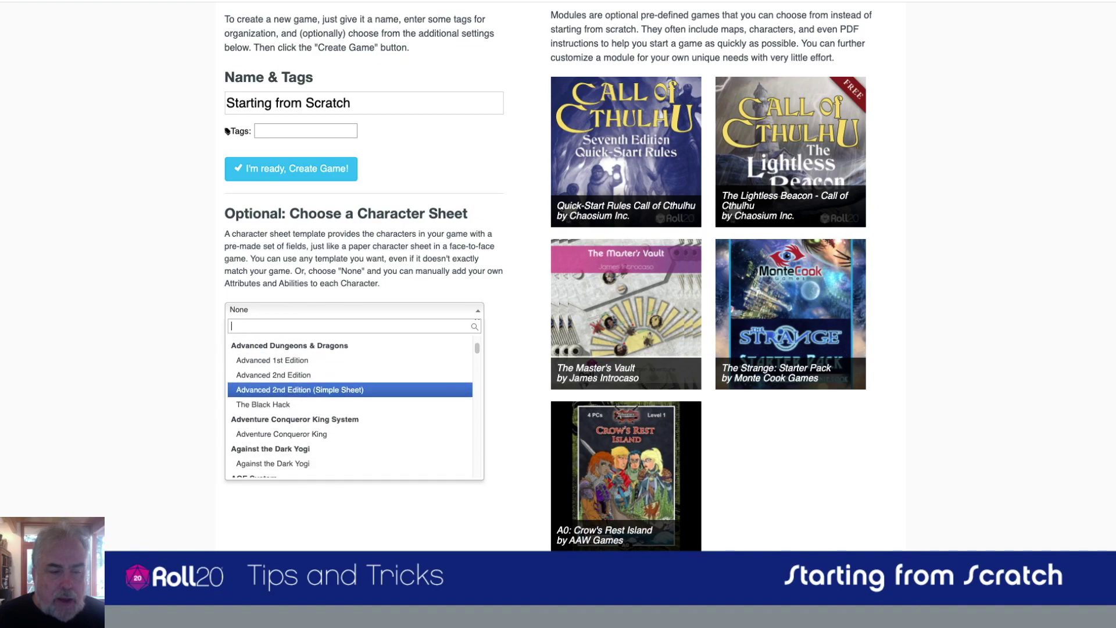
scroll(349, 407, down, 1)
scroll(348, 386, down, 10)
scroll(349, 381, down, 10)
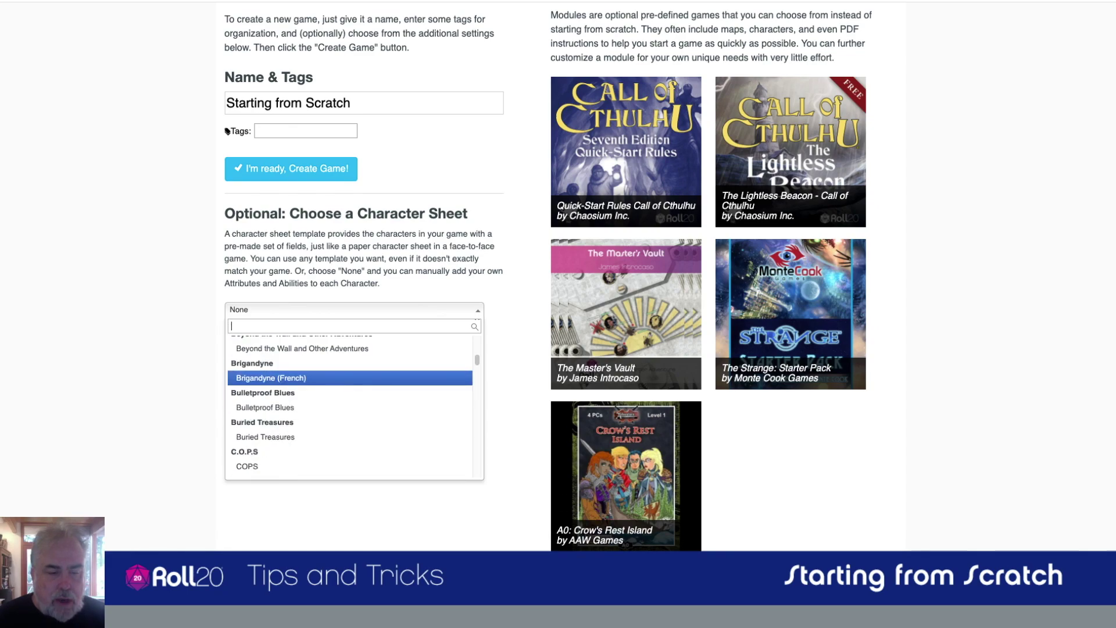
scroll(349, 381, down, 2)
scroll(349, 381, down, 3)
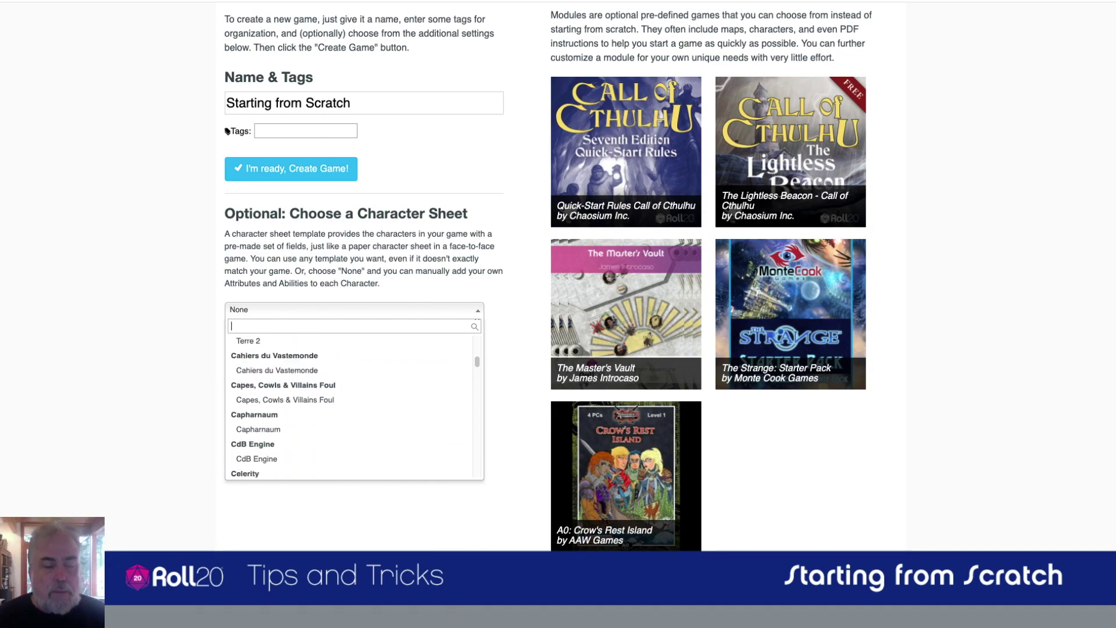
scroll(349, 381, up, 10)
scroll(349, 381, up, 15)
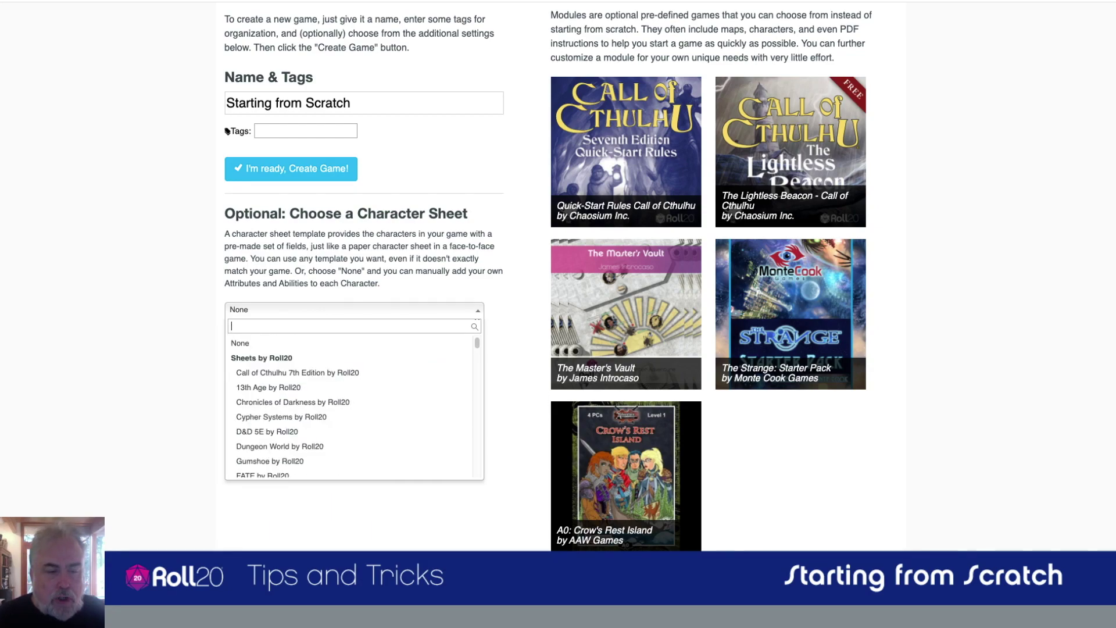
Choose the "D&D 5E by Roll20" character sheet template for the game
key(Down)
key(Down)
key(Down)
key(Down)
key(Down)
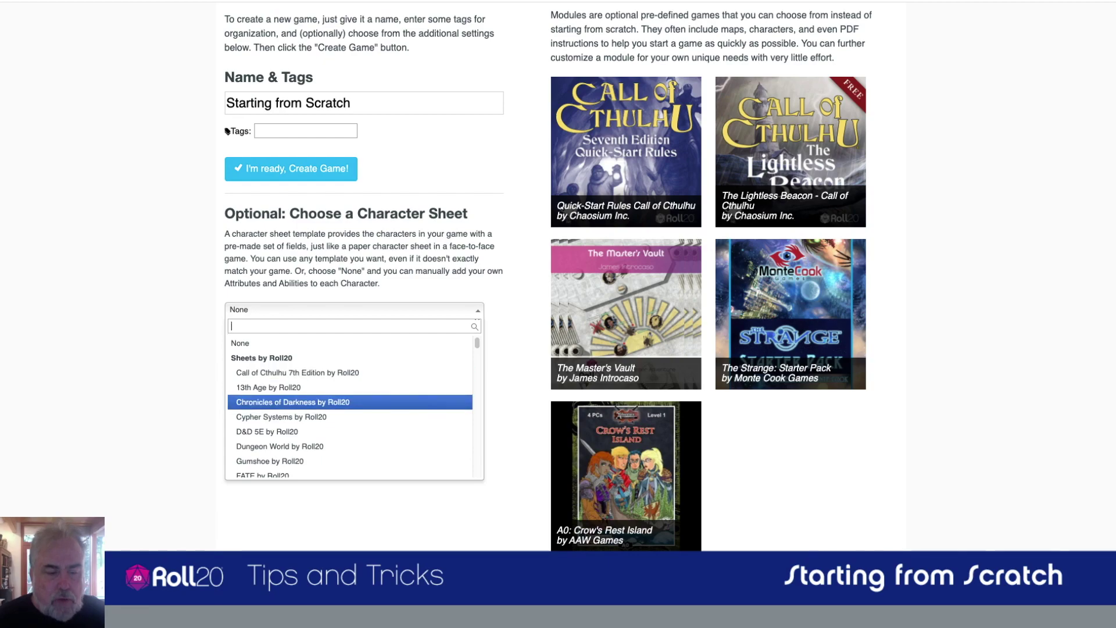
key(Down)
key(Down)
key(Down)
key(Down)
key(Down)
key(Down)
key(Up)
key(Up)
key(Up)
key(Up)
key(Up)
key(Up)
key(Up)
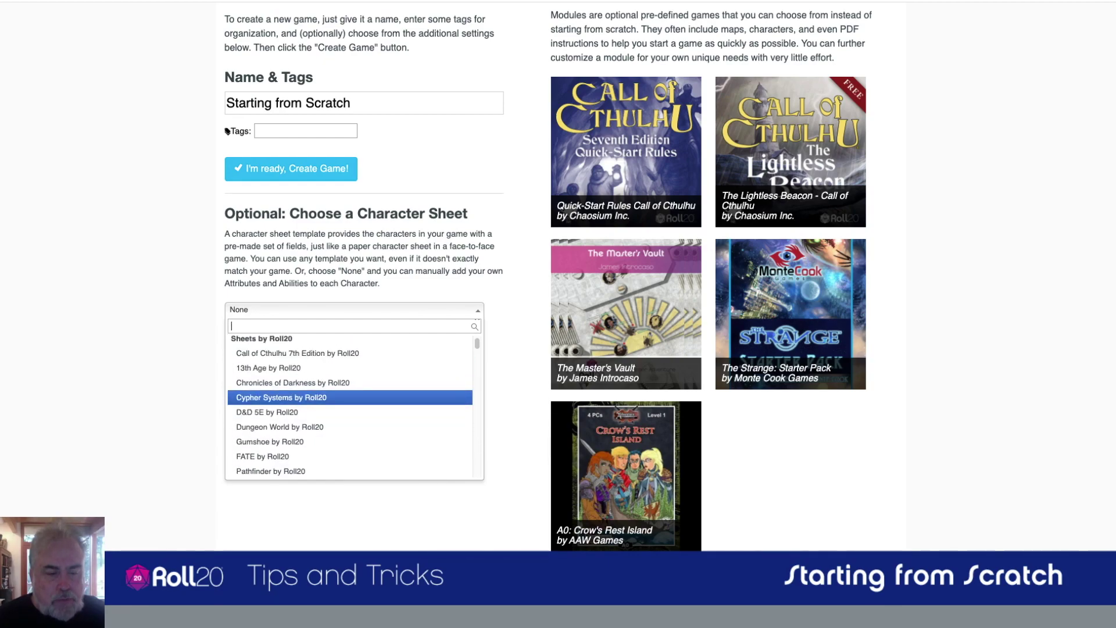
key(Down)
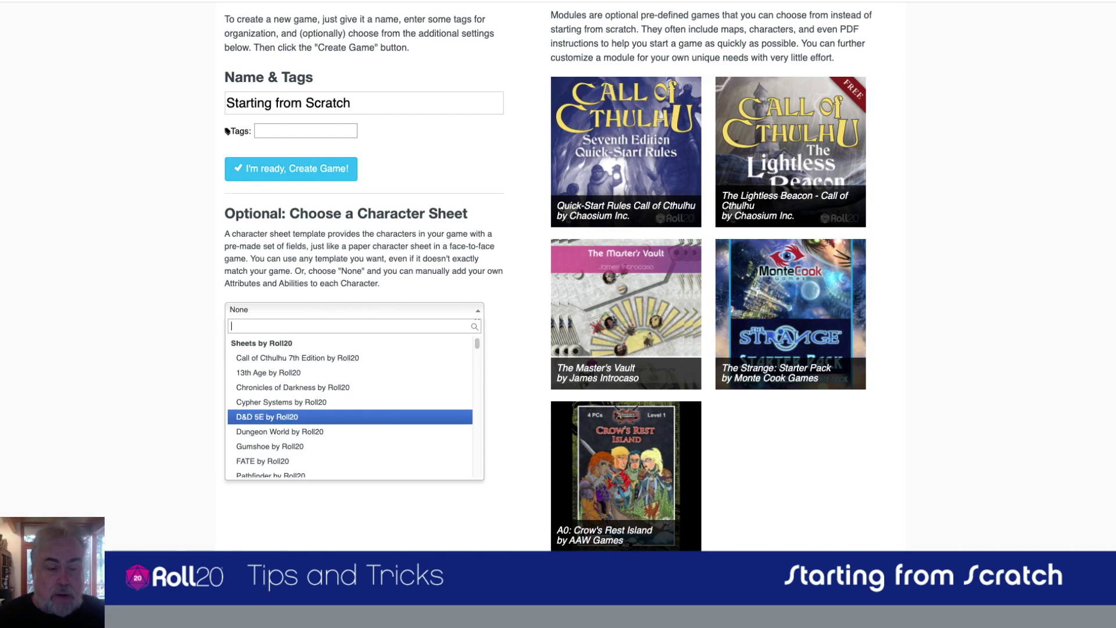
key(Return)
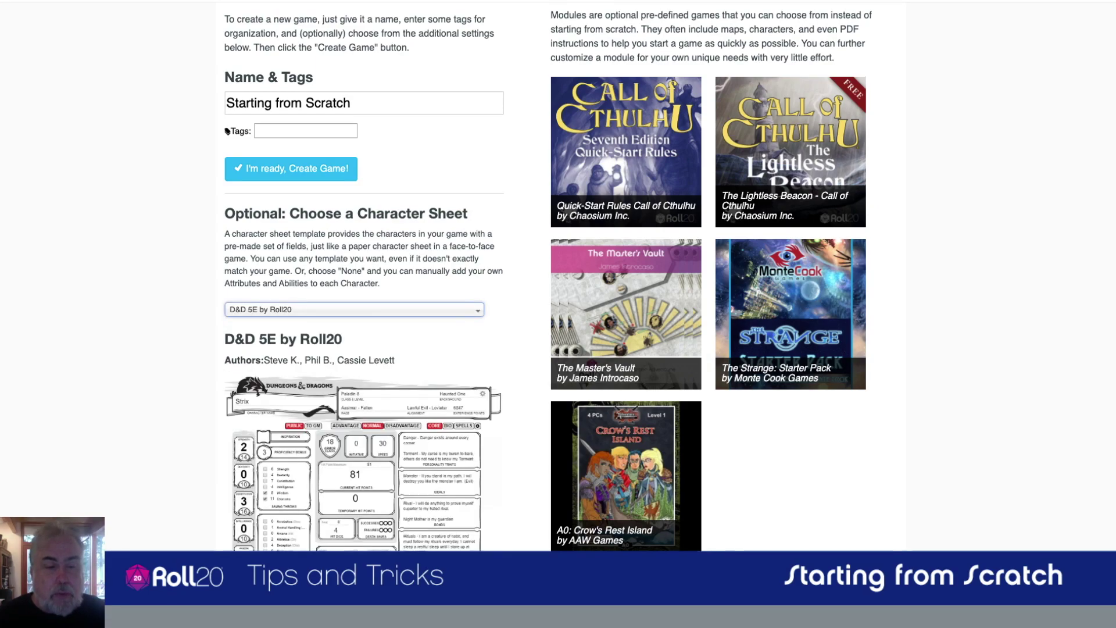
Look over the D&D 5E sheet's preview and feature description, and create the game
scroll(559, 276, down, 4)
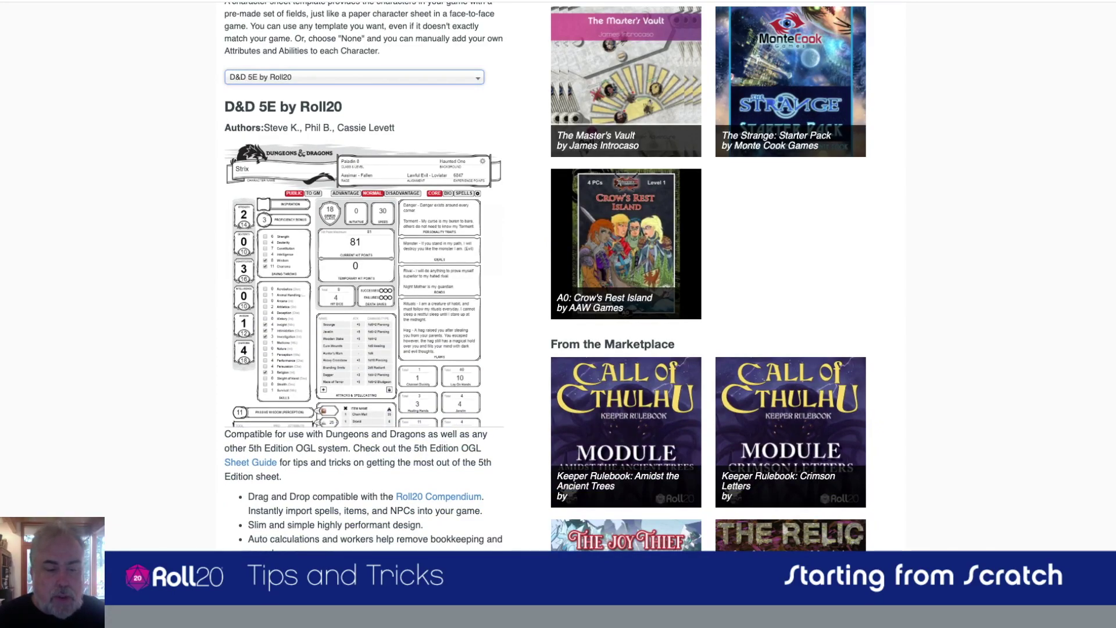
scroll(558, 276, down, 3)
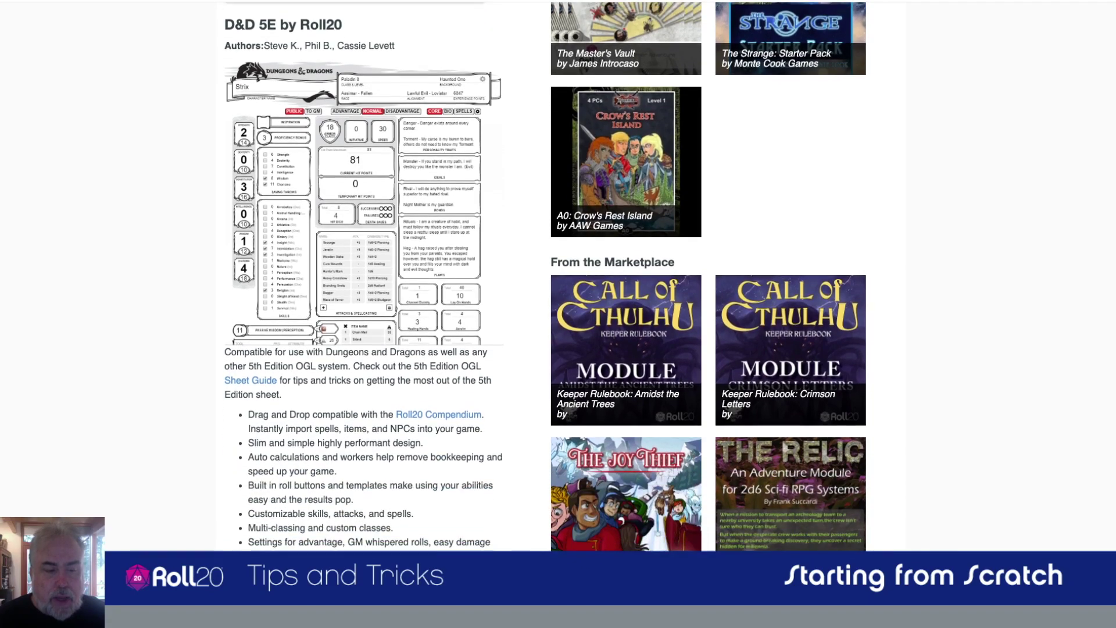
scroll(558, 276, down, 2)
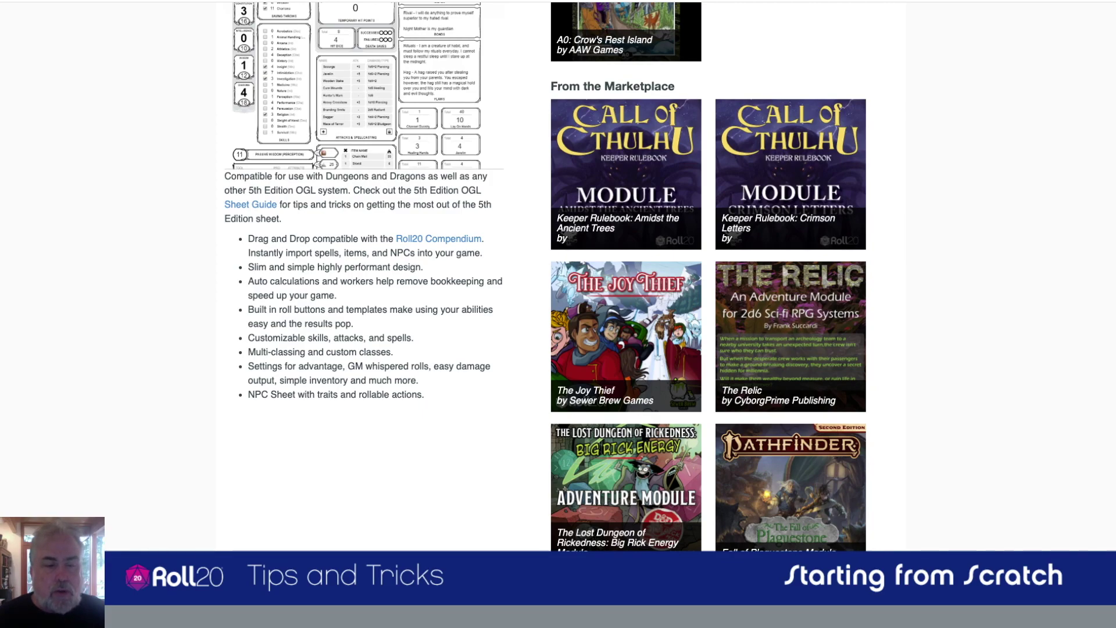
scroll(548, 277, down, 3)
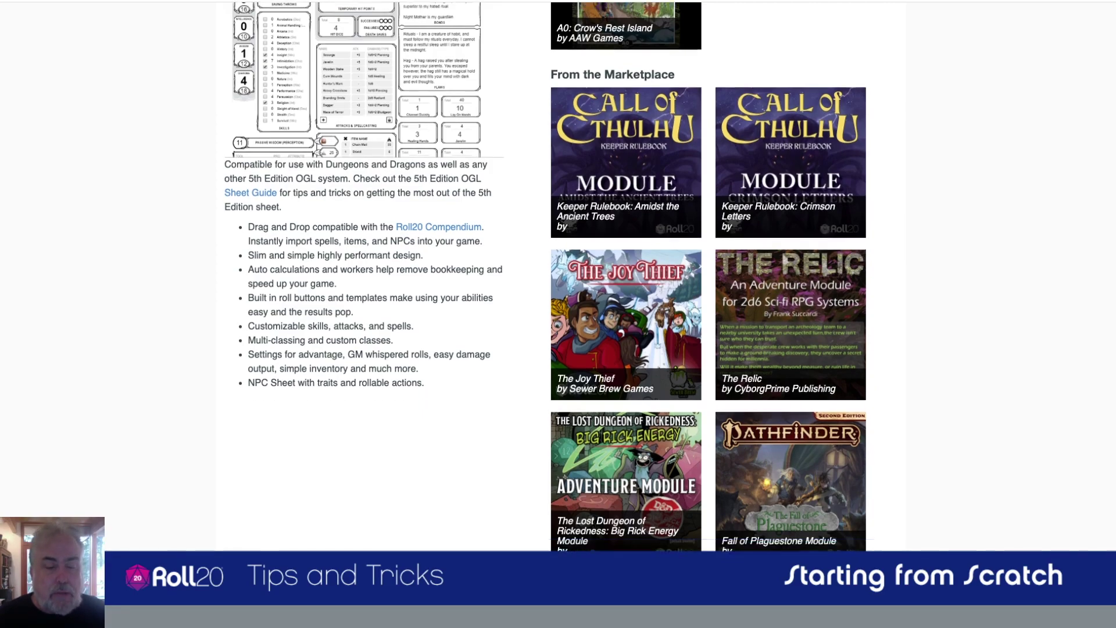
scroll(558, 278, up, 15)
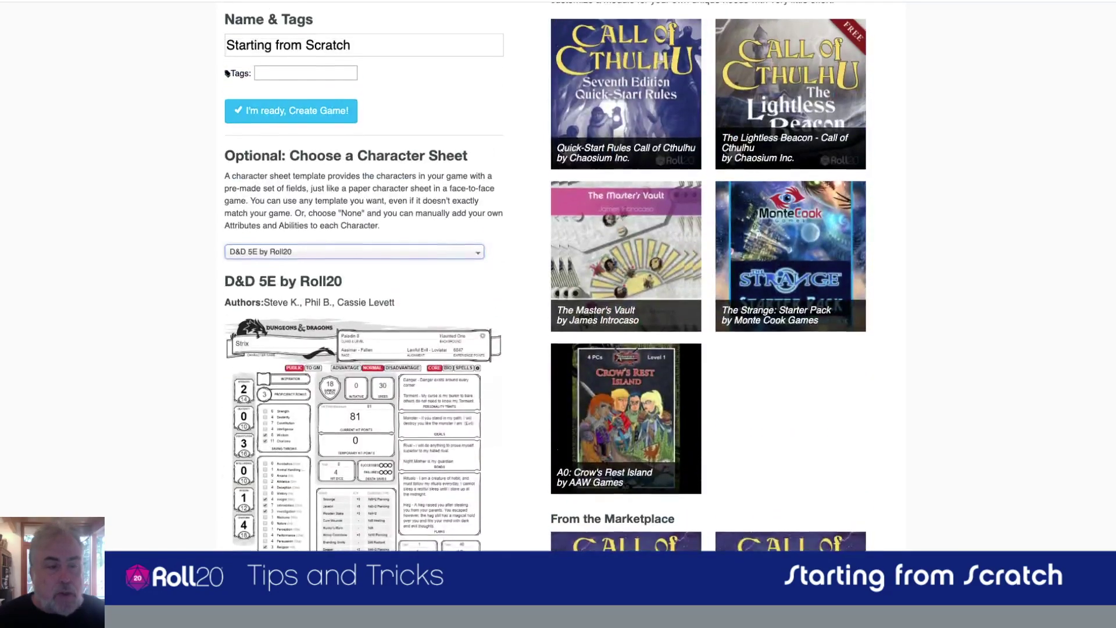
scroll(558, 278, up, 2)
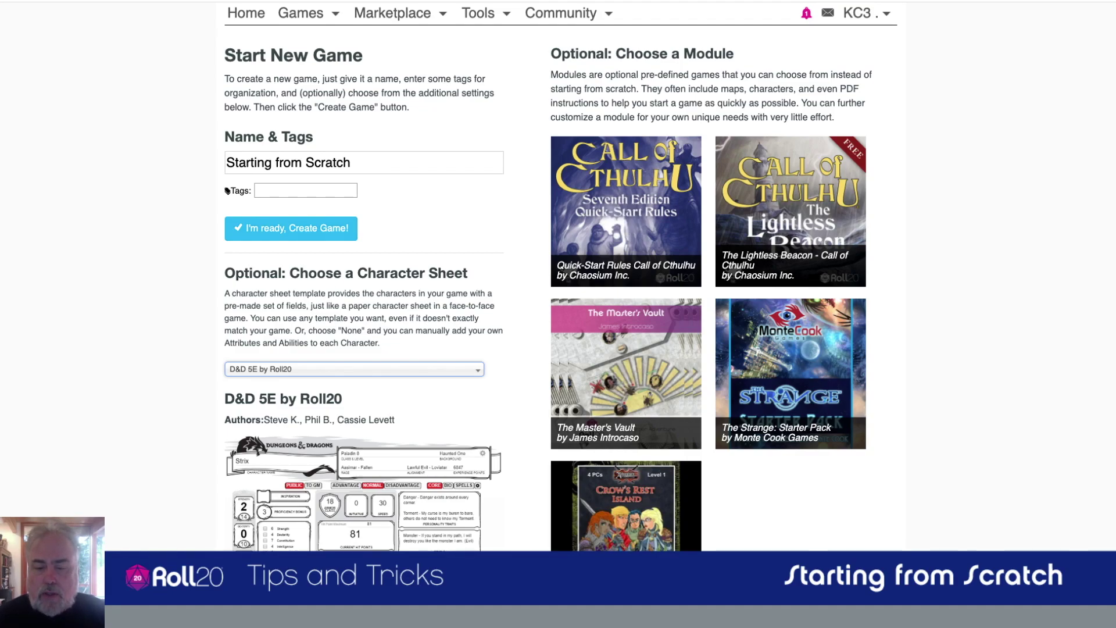
scroll(558, 277, down, 2)
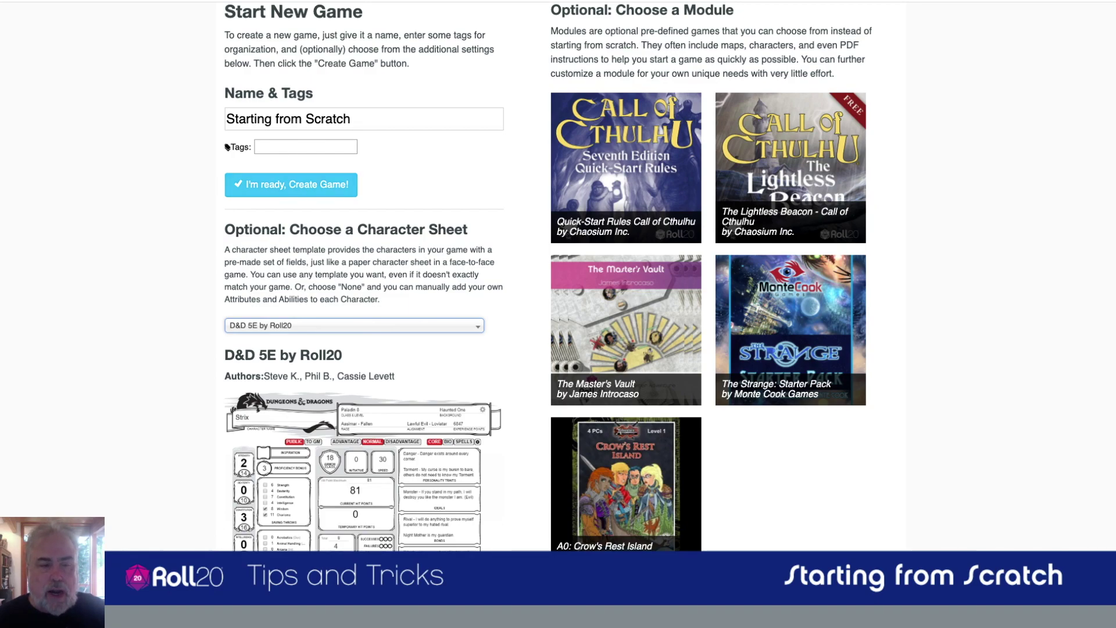
click(290, 185)
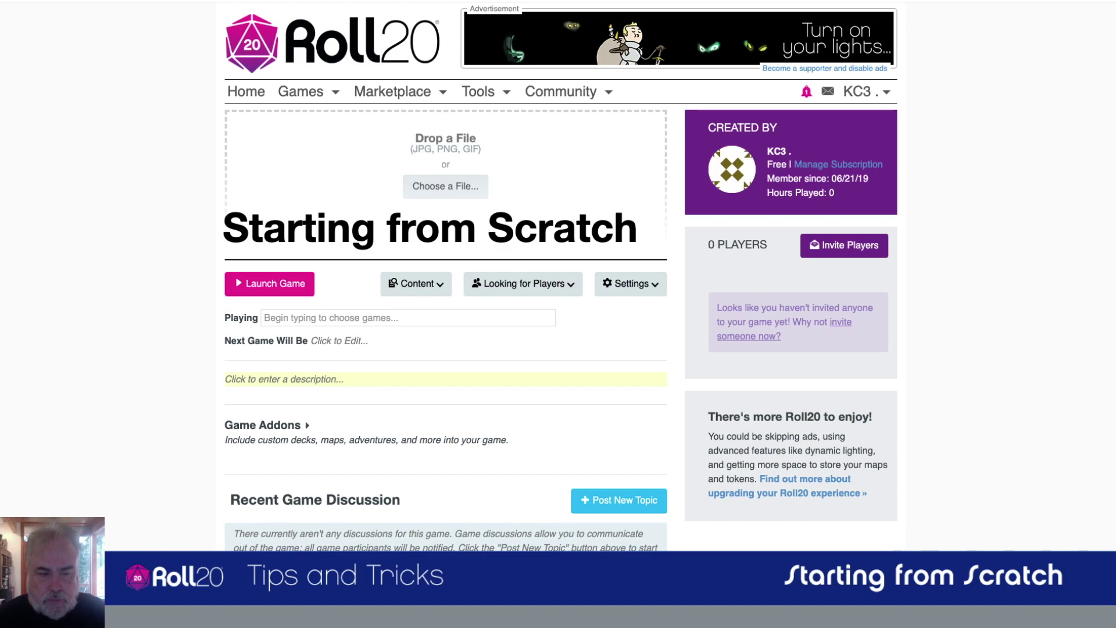
Check the content options on the game's details page and open its Game Settings
scroll(561, 276, down, 3)
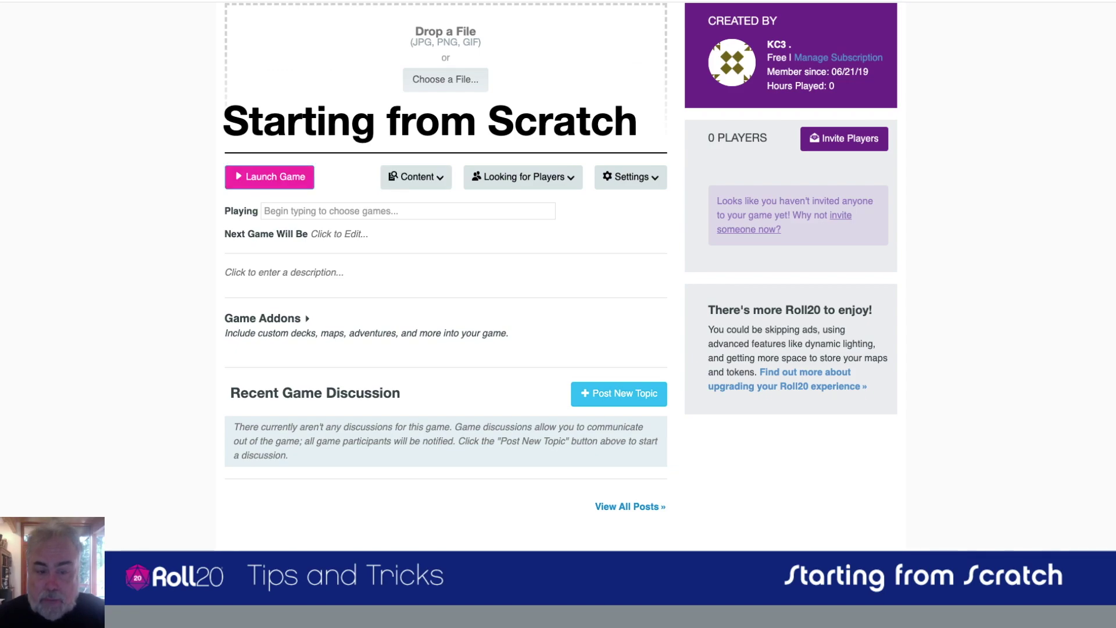
click(416, 177)
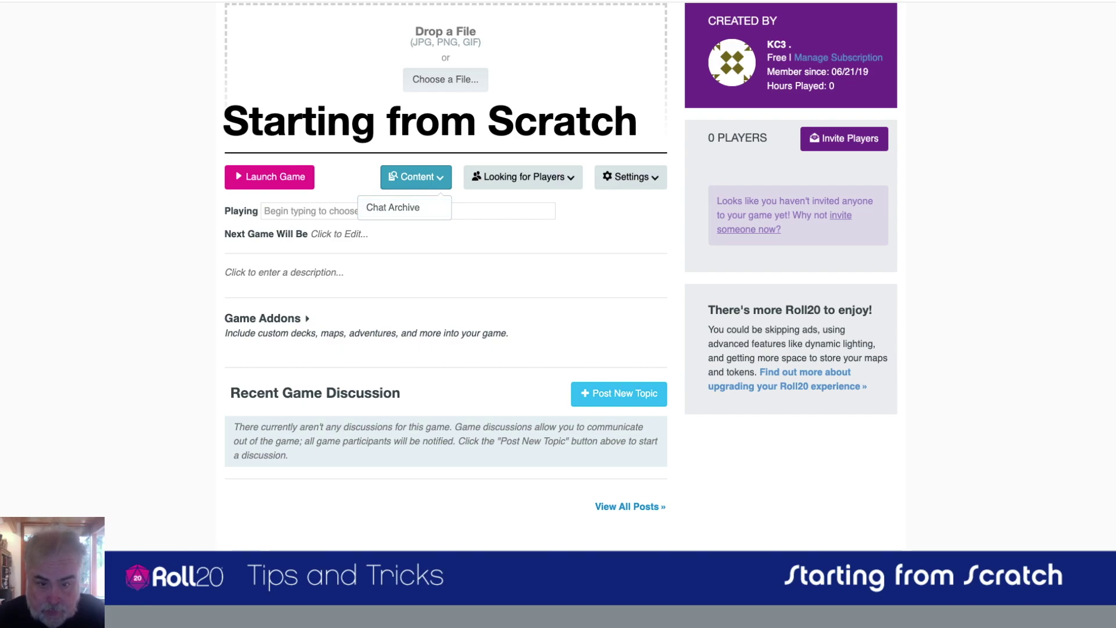
mouse_move(524, 177)
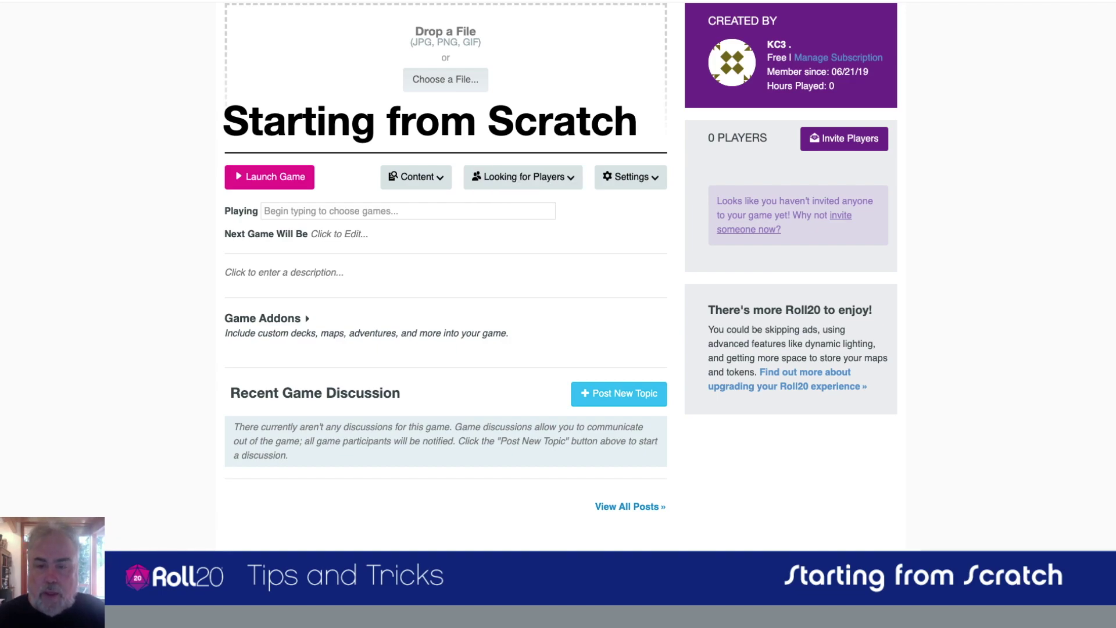
click(630, 177)
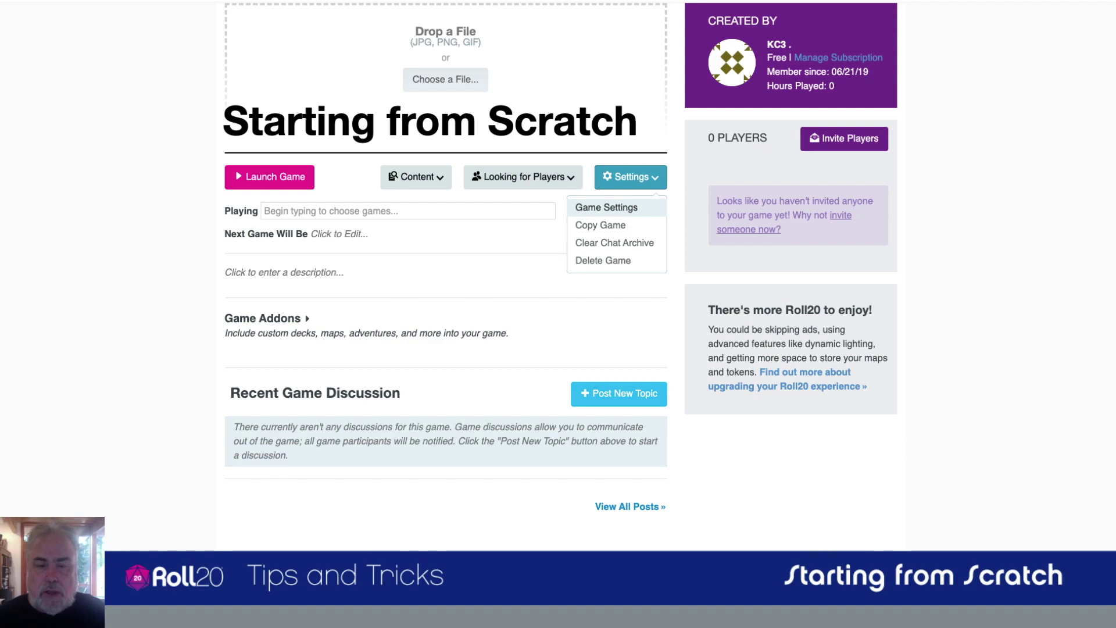
click(607, 207)
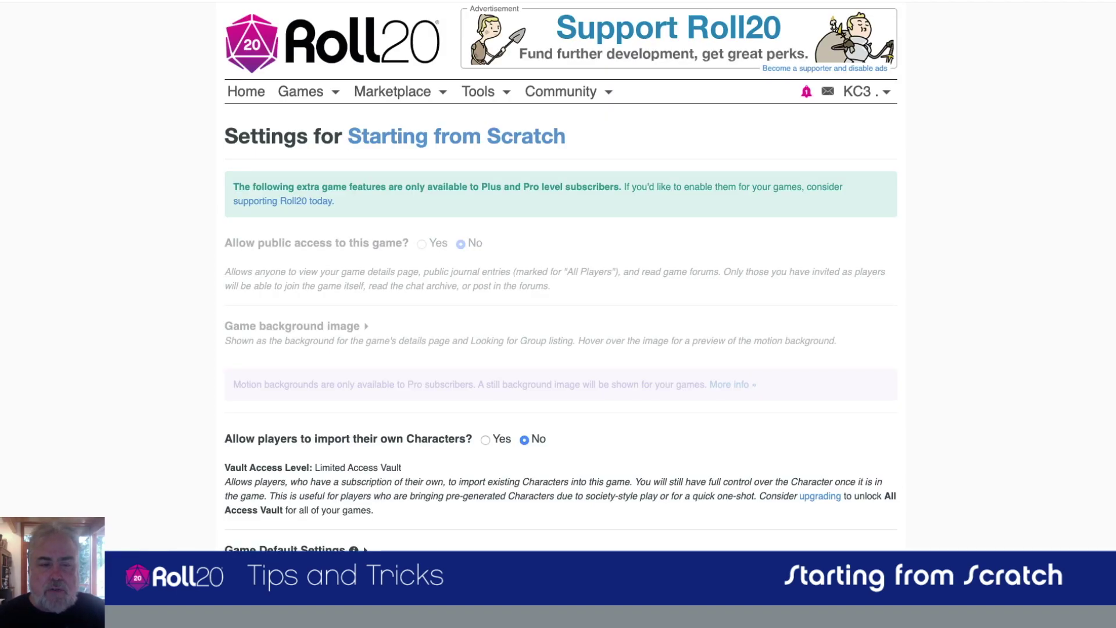
Look through the game settings, from public access, compendium access and sharing to the character sheet defaults and token bar values
scroll(561, 278, down, 3)
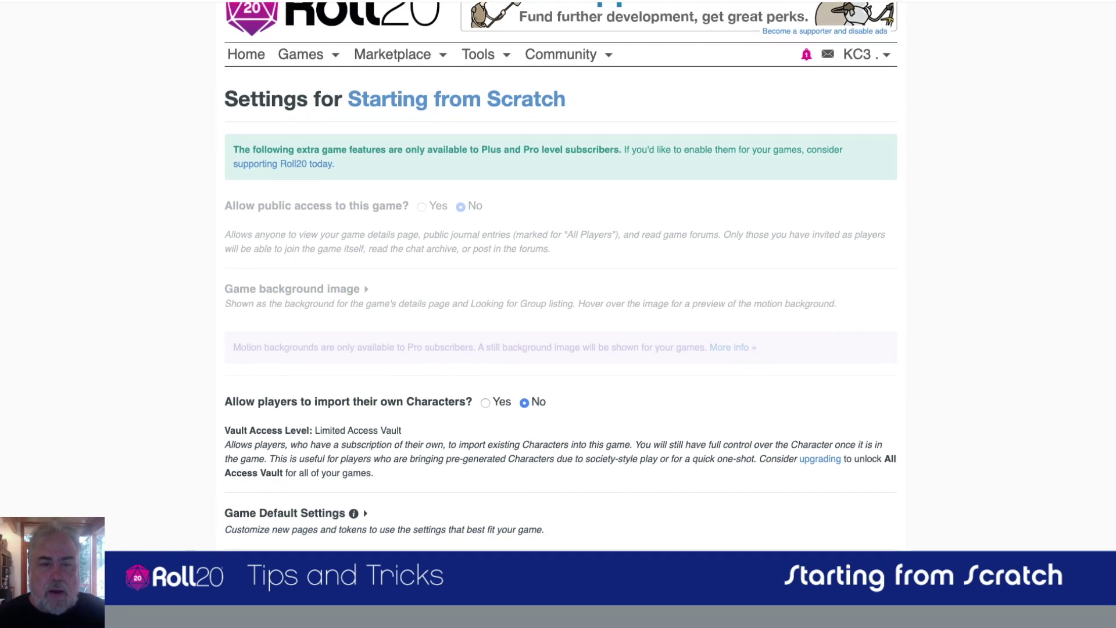
scroll(561, 279, down, 5)
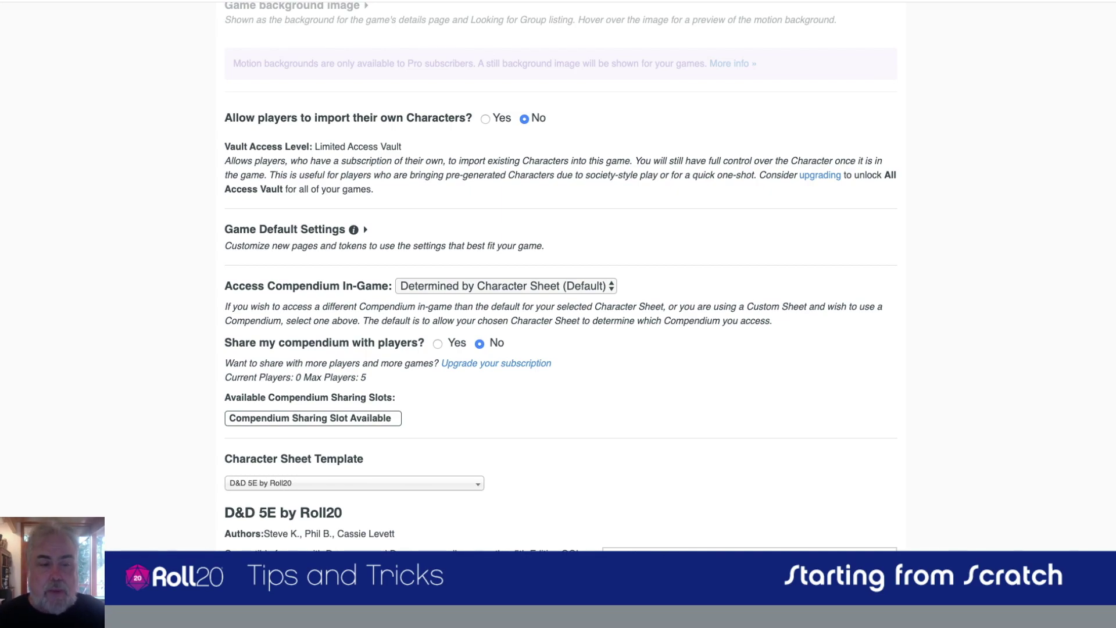
scroll(559, 279, down, 3)
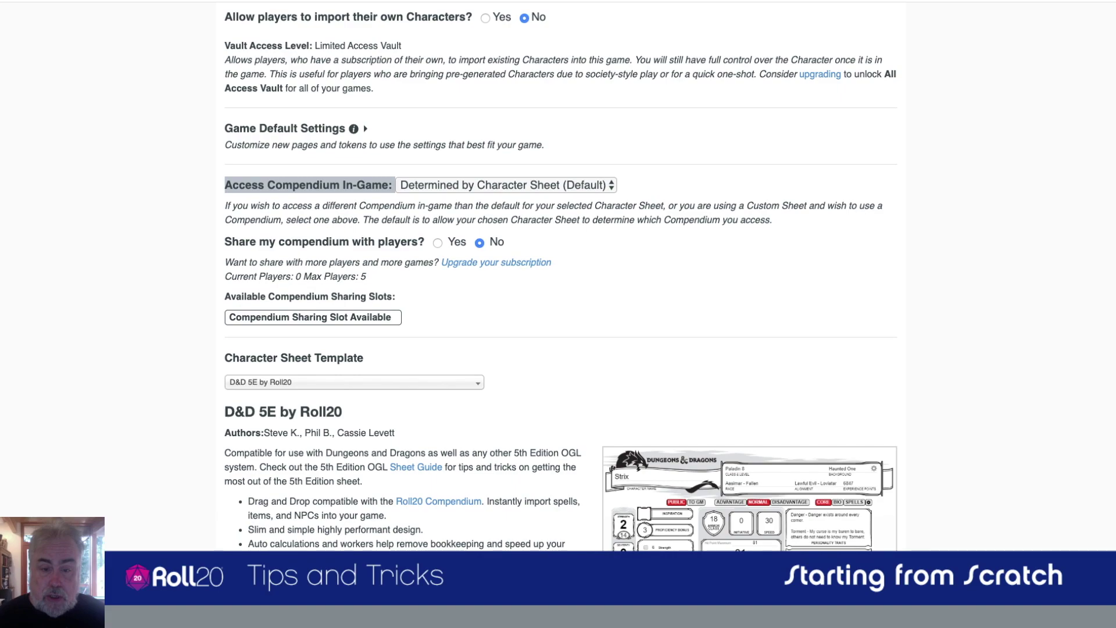
click(506, 185)
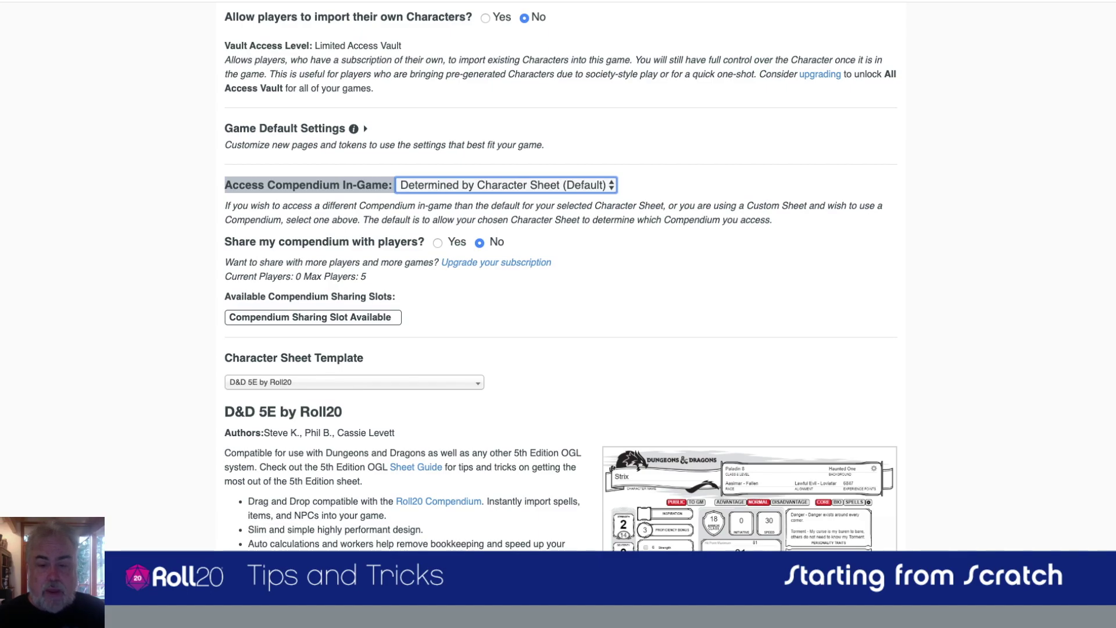
scroll(561, 276, down, 10)
scroll(561, 276, down, 12)
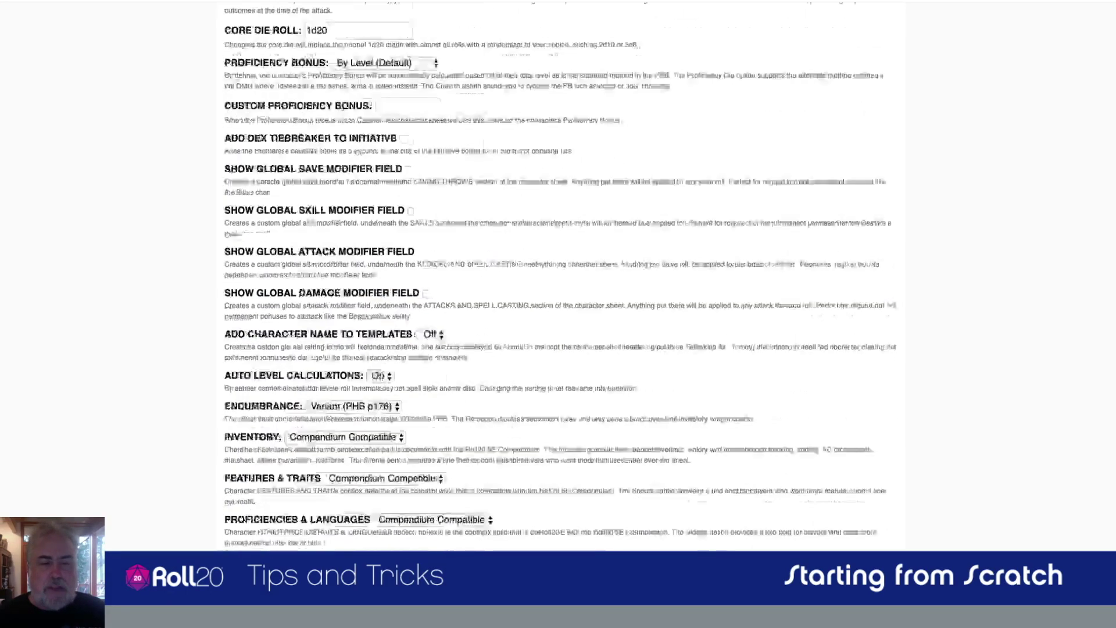
scroll(561, 276, up, 20)
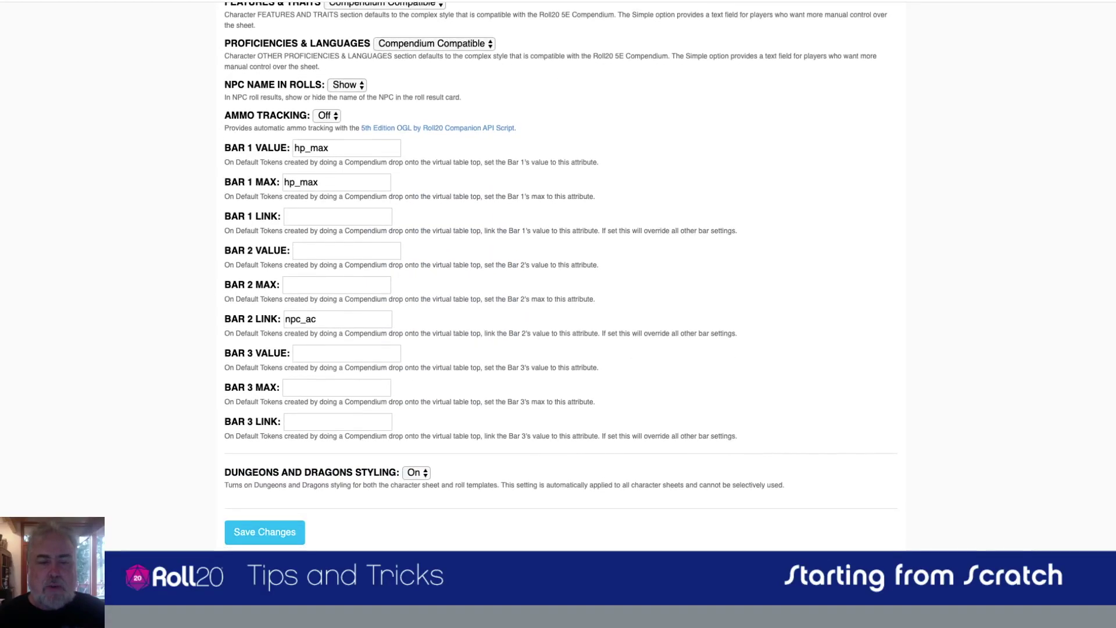
scroll(561, 276, up, 8)
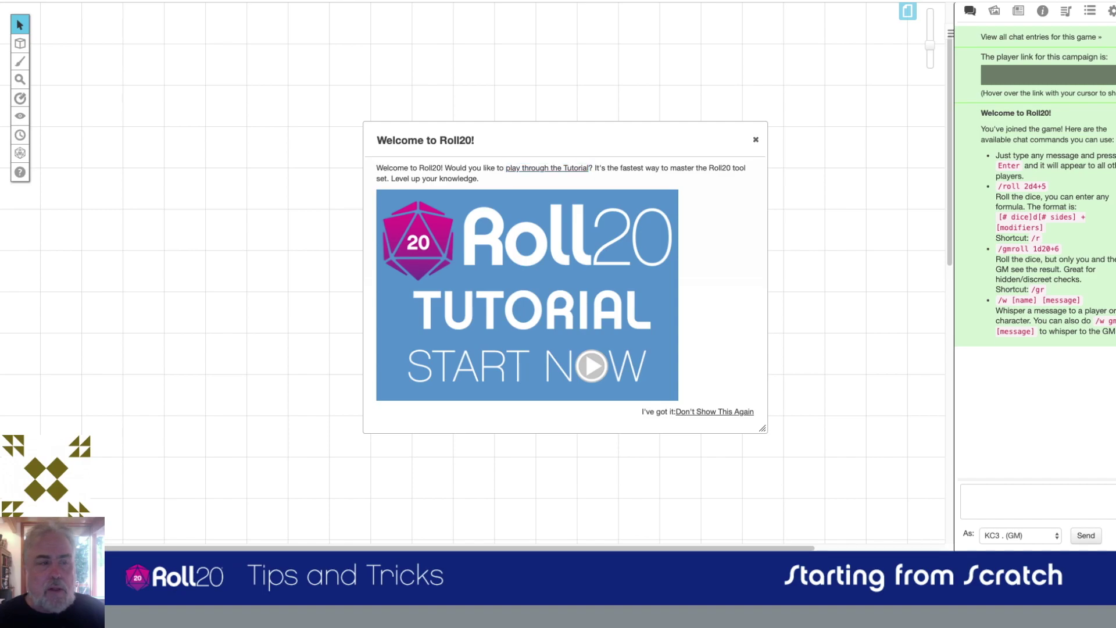
Dismiss the Welcome to Roll20 tutorial offer and look over the layer choices and the other tabletop tools
click(755, 140)
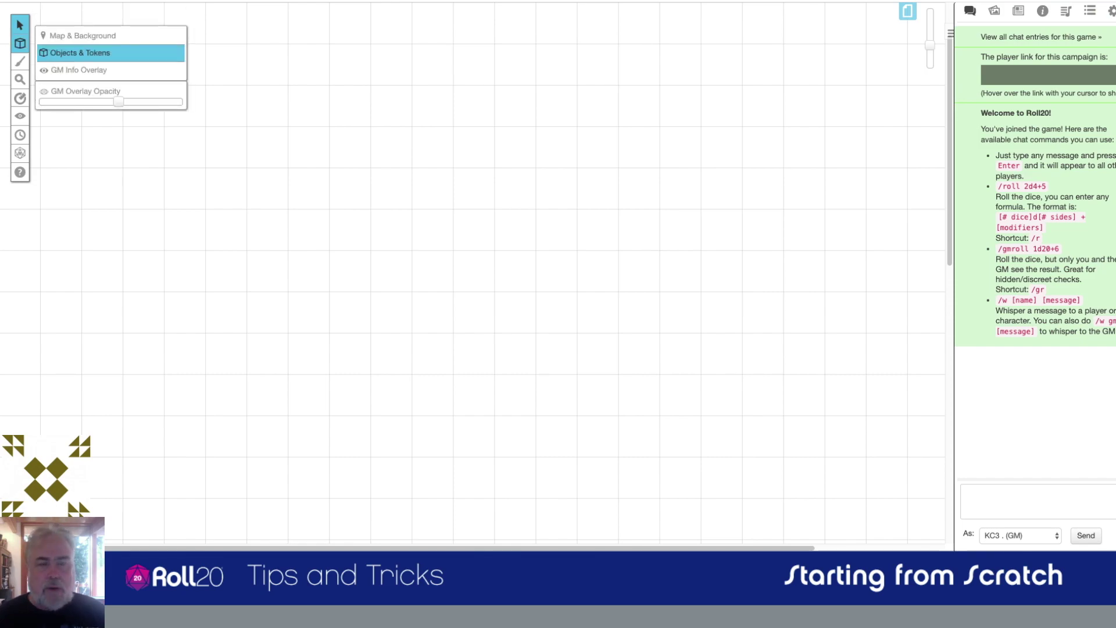
mouse_move(19, 43)
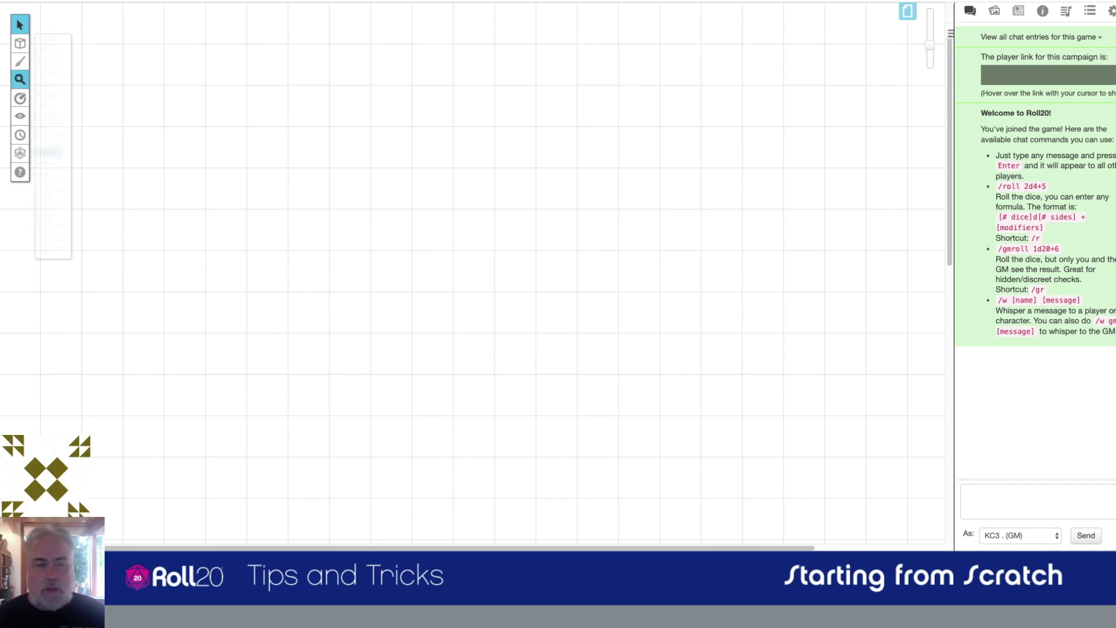
mouse_move(20, 98)
mouse_move(20, 172)
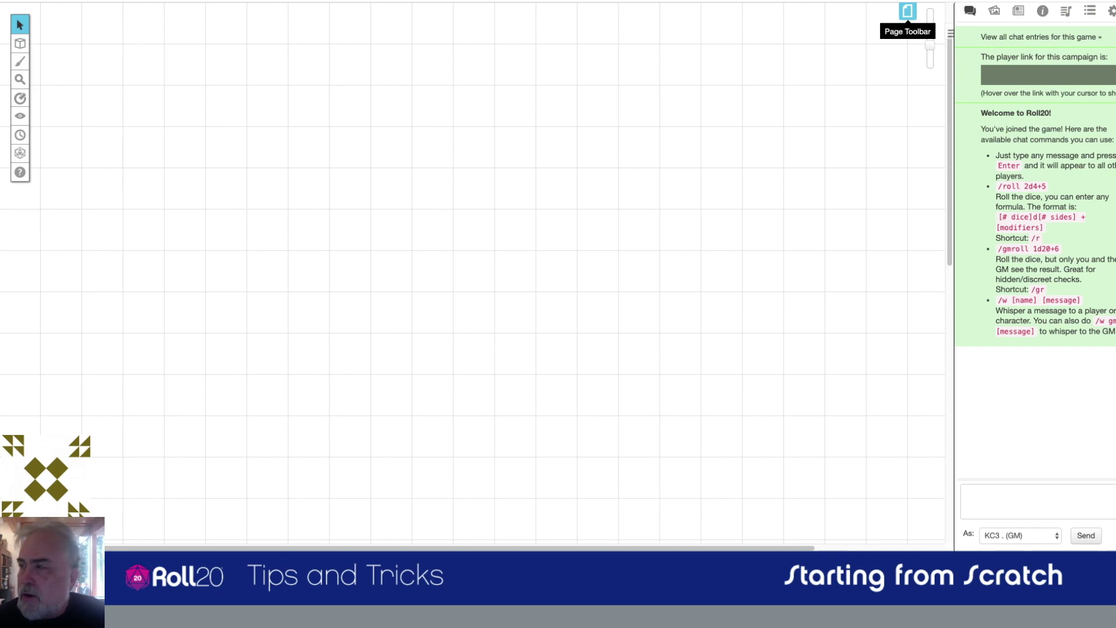
Check the game's list of pages with the Start page and its player marker, and zoom in slightly on the map
click(908, 11)
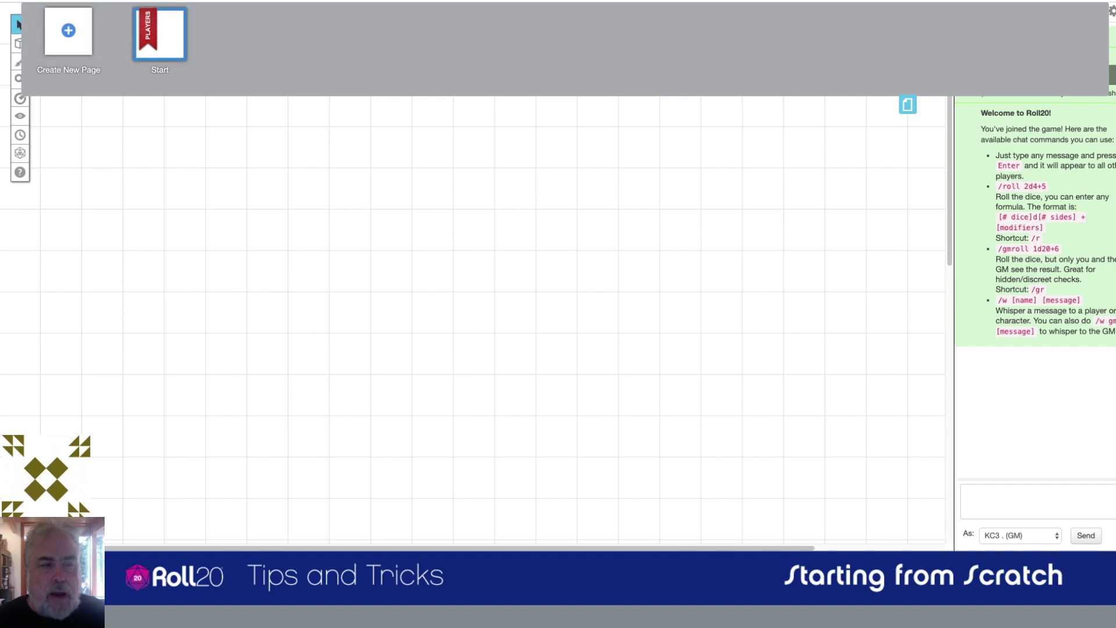
mouse_move(124, 16)
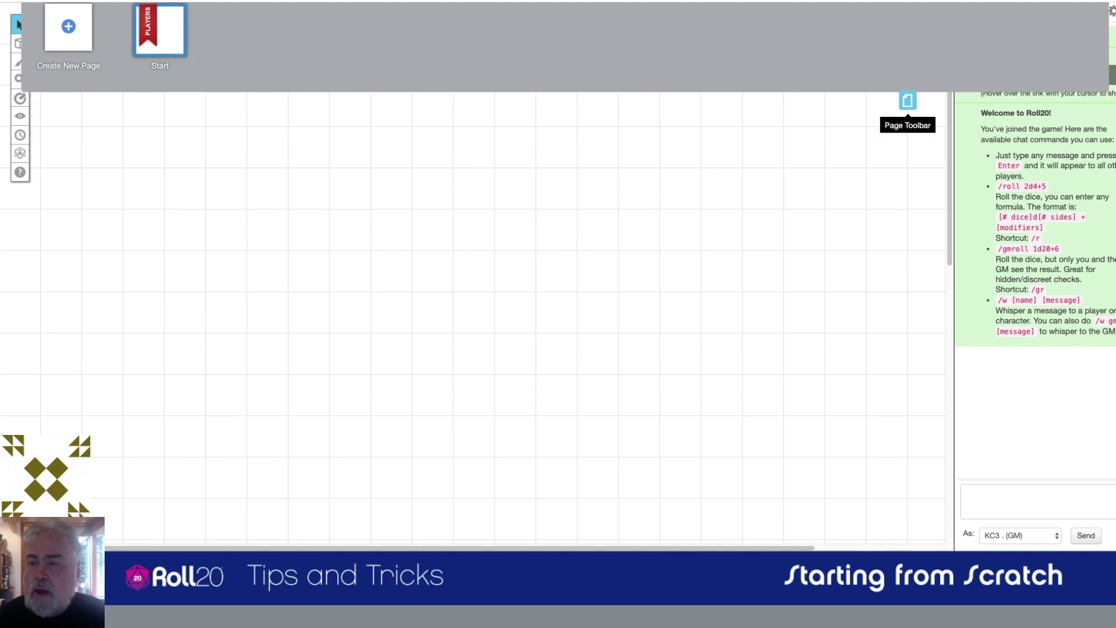
click(908, 105)
drag(931, 45, 931, 37)
scroll(473, 273, left, 5)
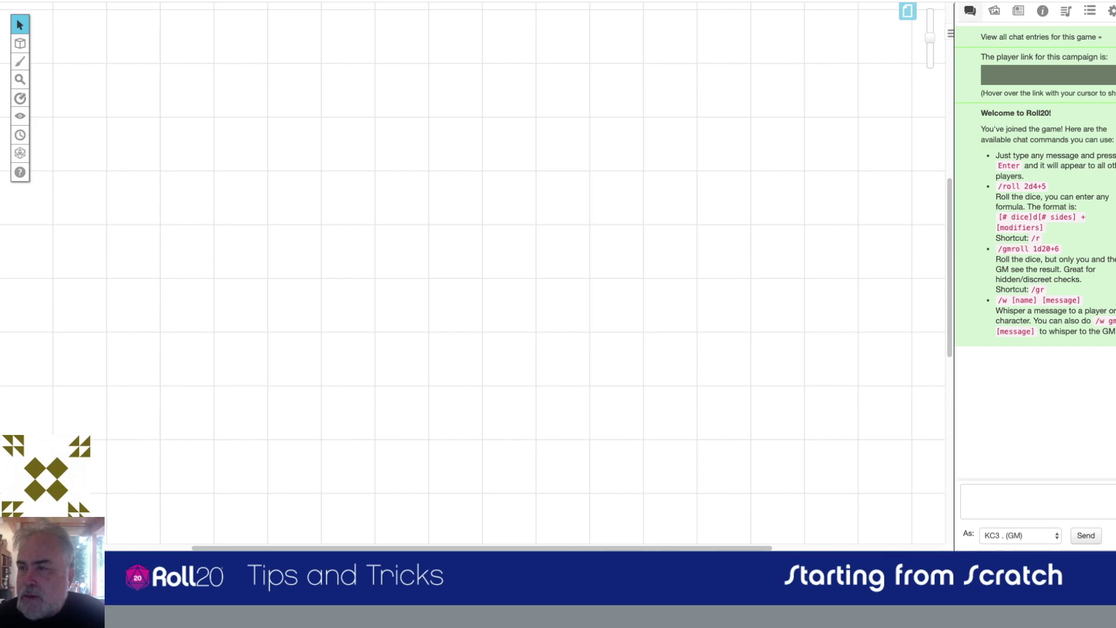
Post the message "hello" in the game chat
click(970, 12)
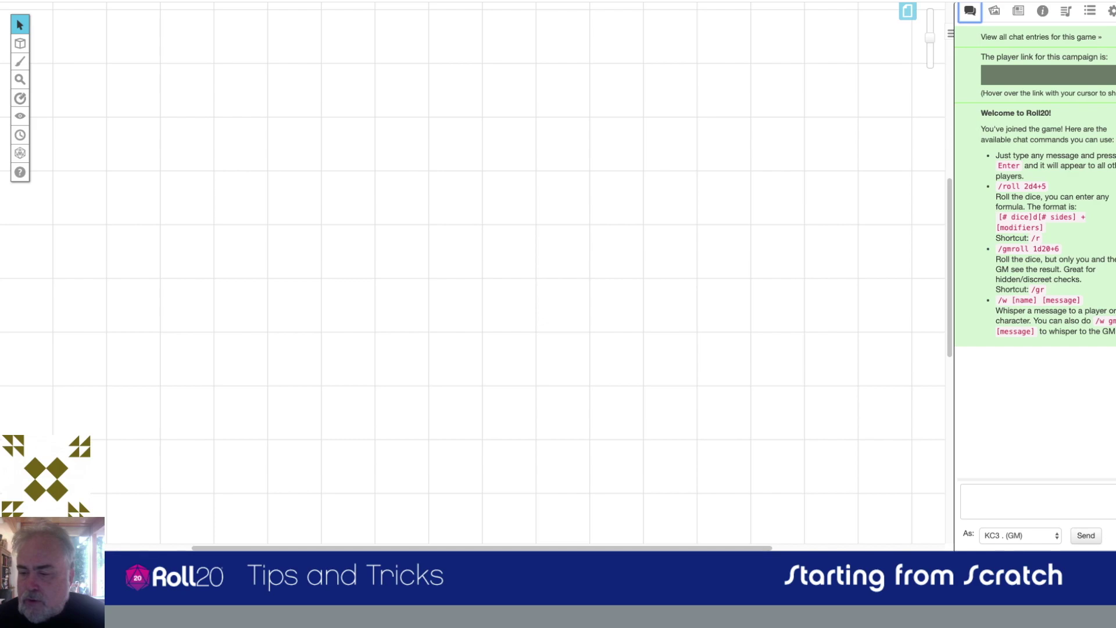
click(1030, 501)
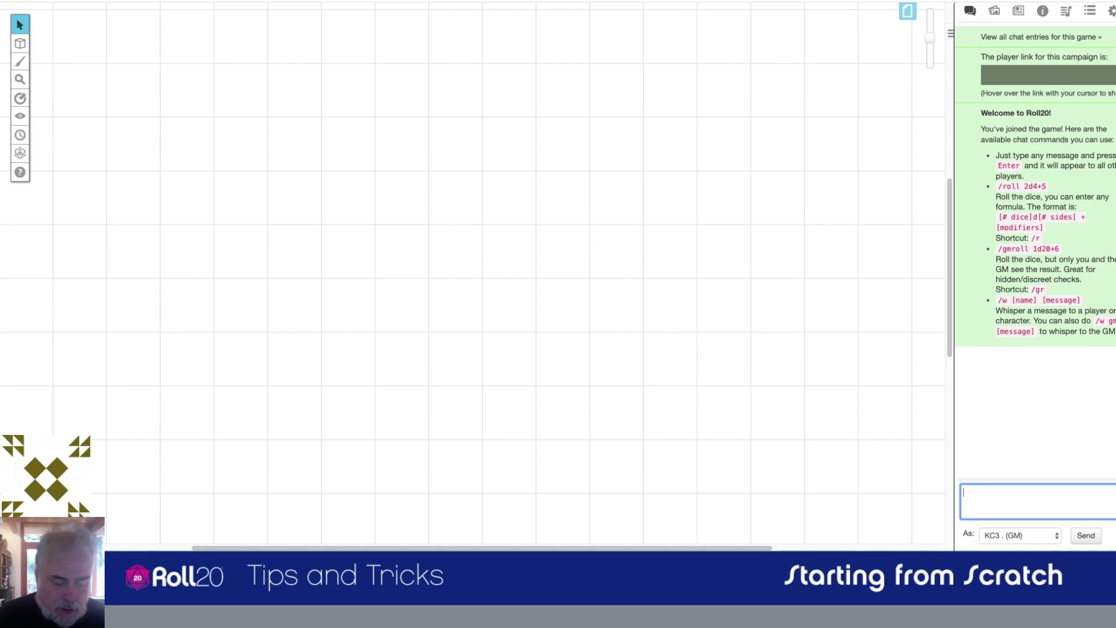
text(hello)
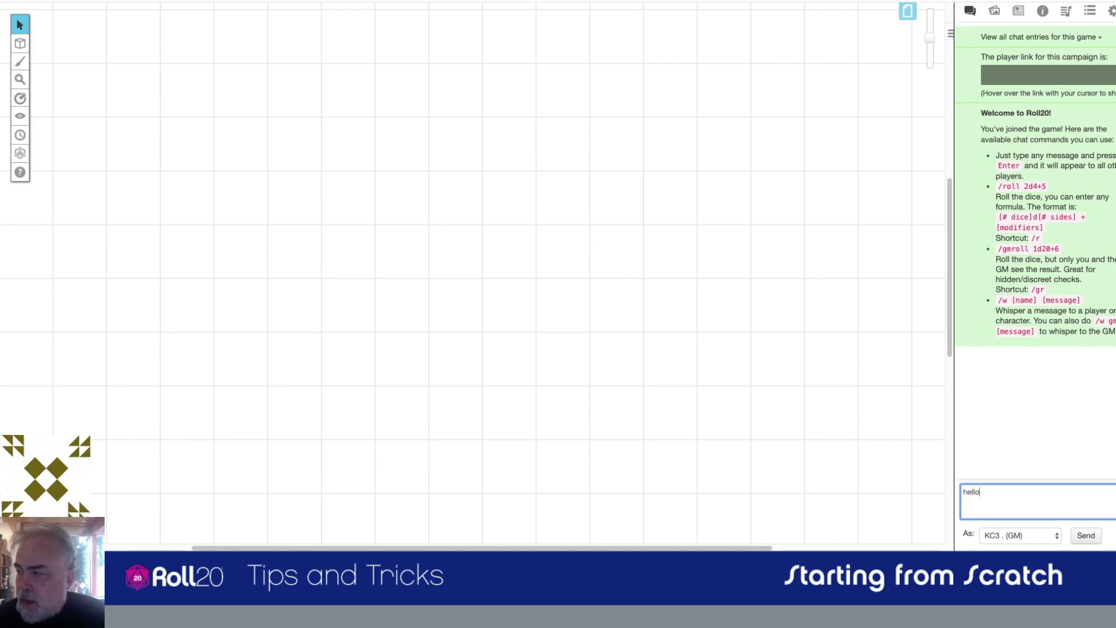
key(Return)
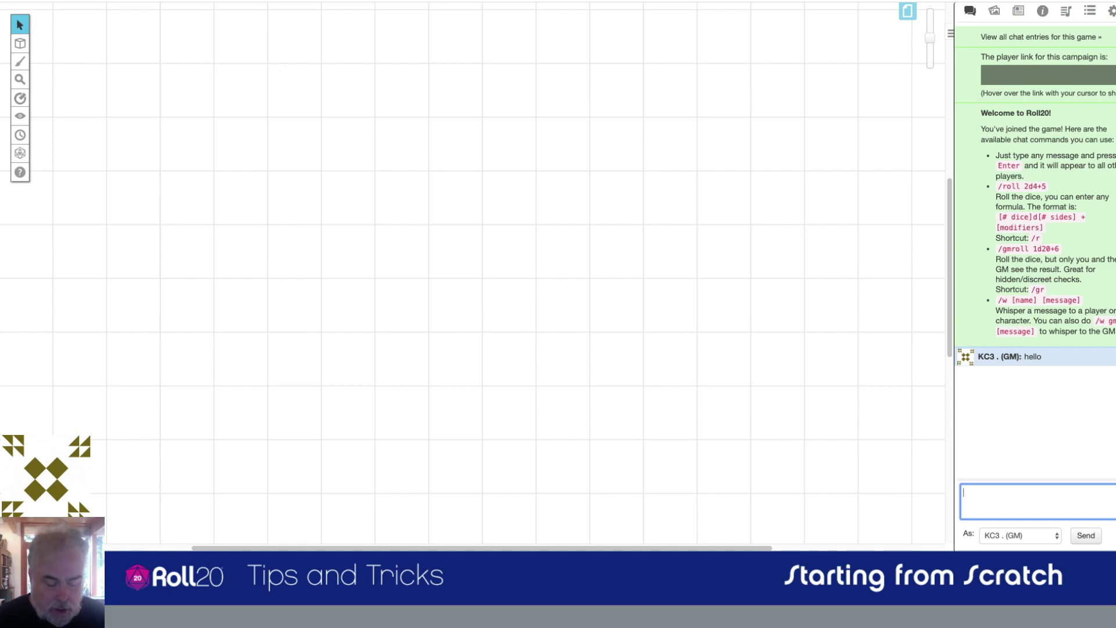
Post the emote "/em swings his sword" in the game chat
text(/)
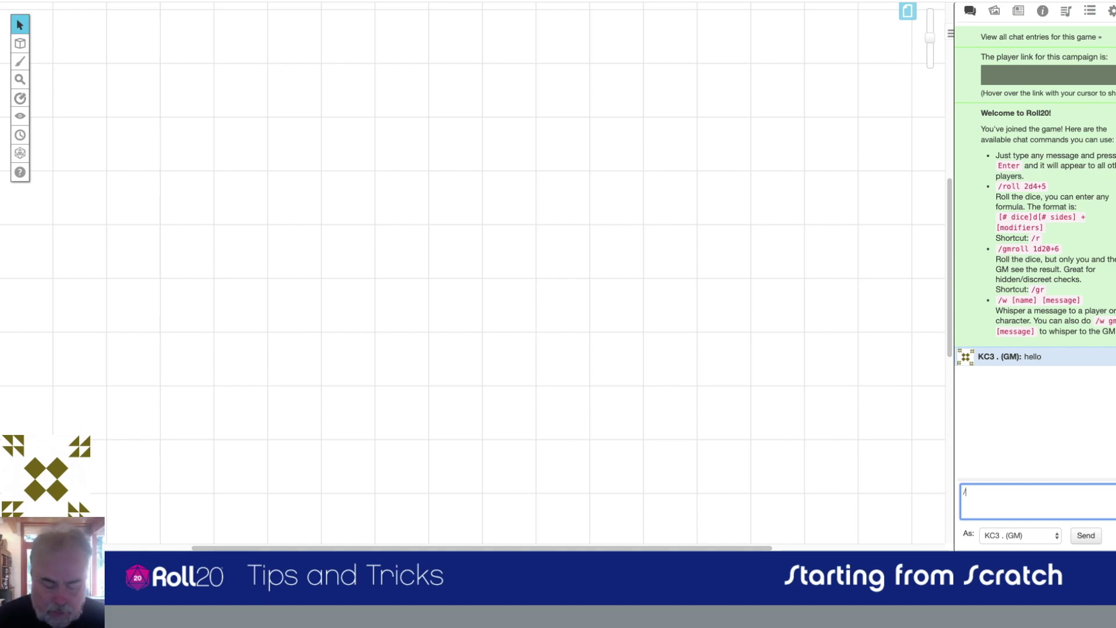
text(em swings h)
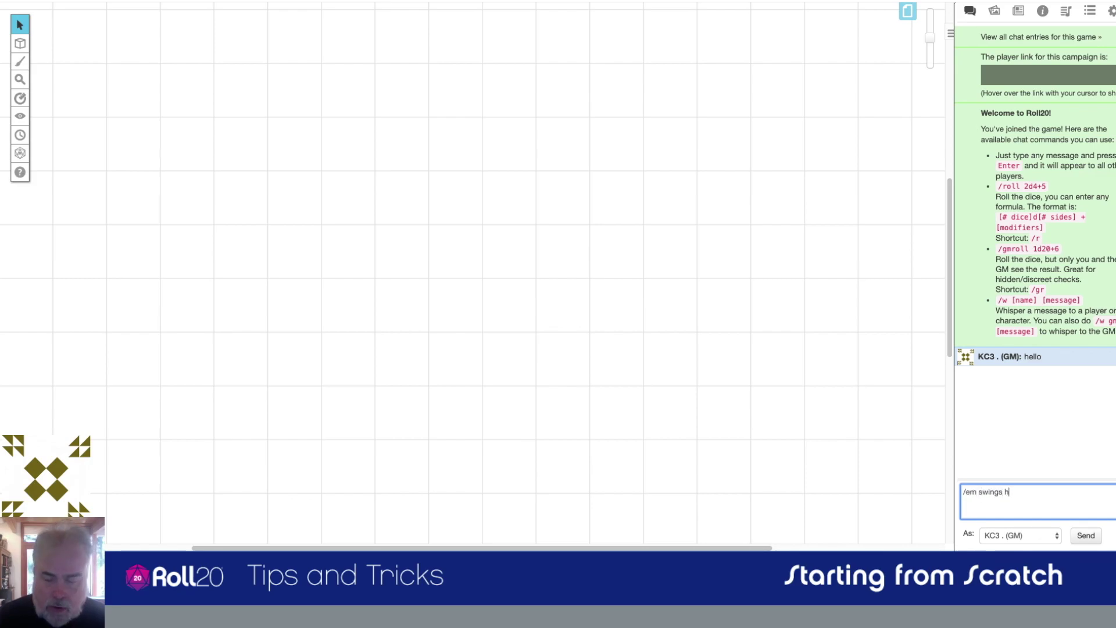
text(is sword)
key(Return)
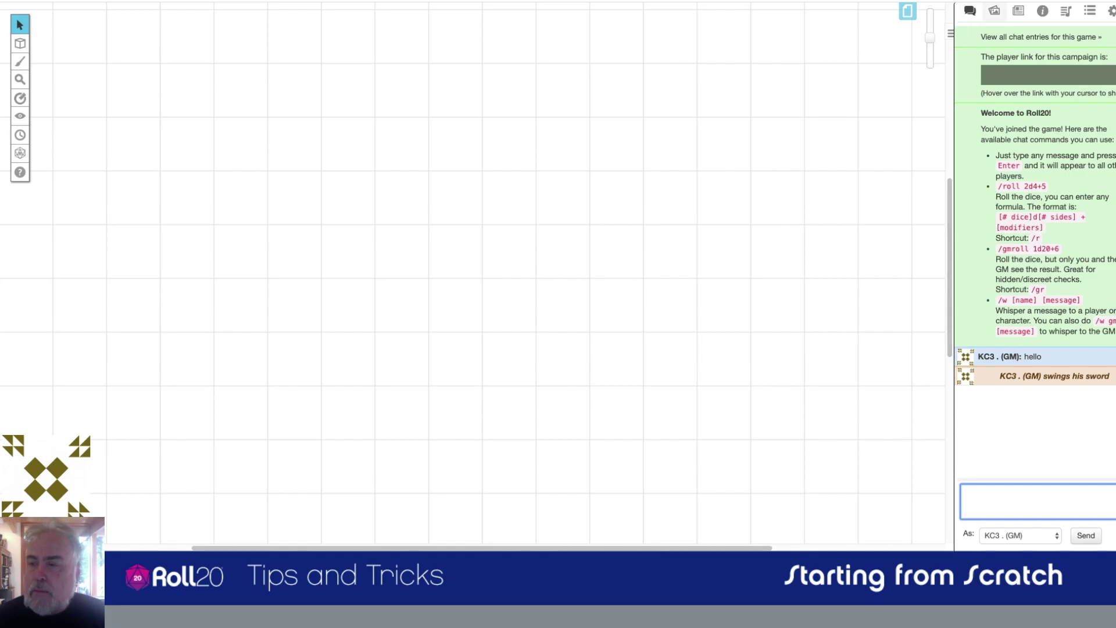
Look at the art library's premium assets and My Library, and at the game's journal
click(994, 11)
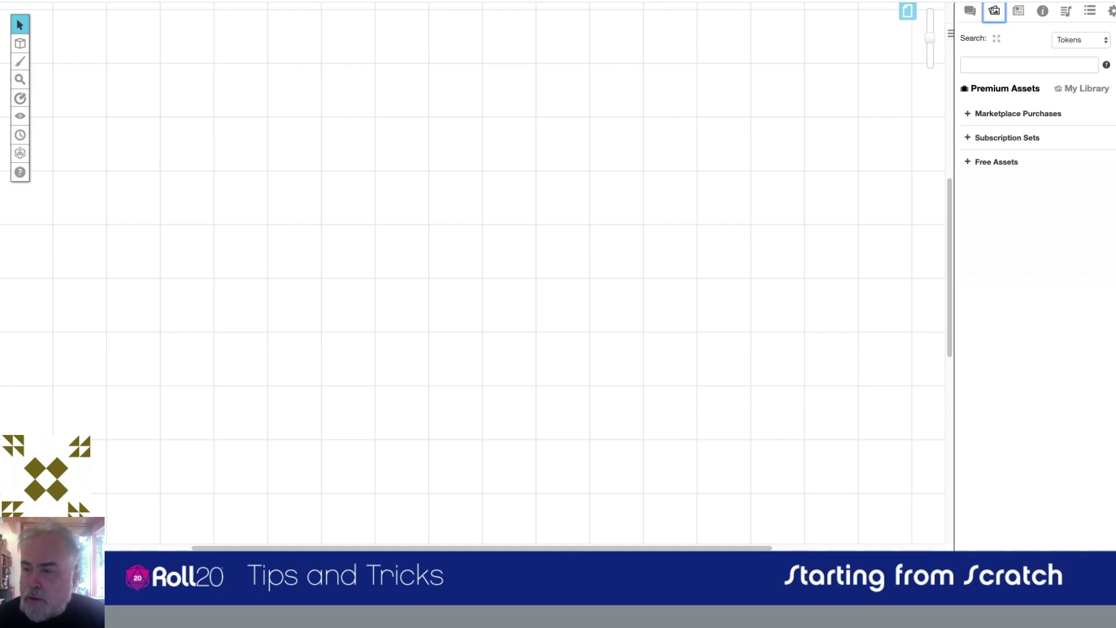
click(1086, 88)
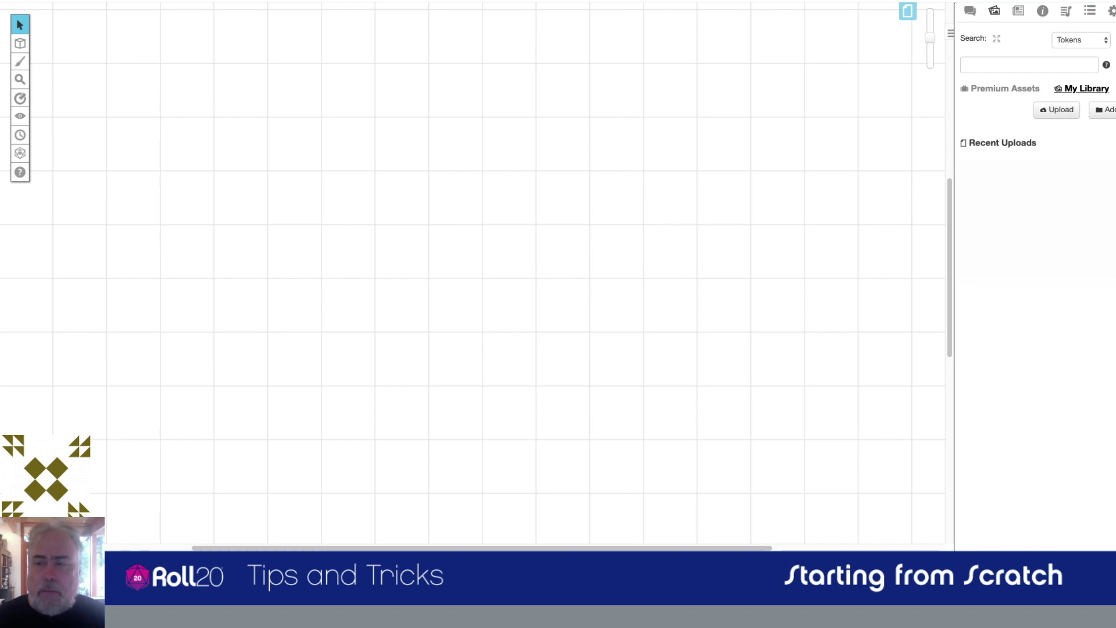
click(1018, 10)
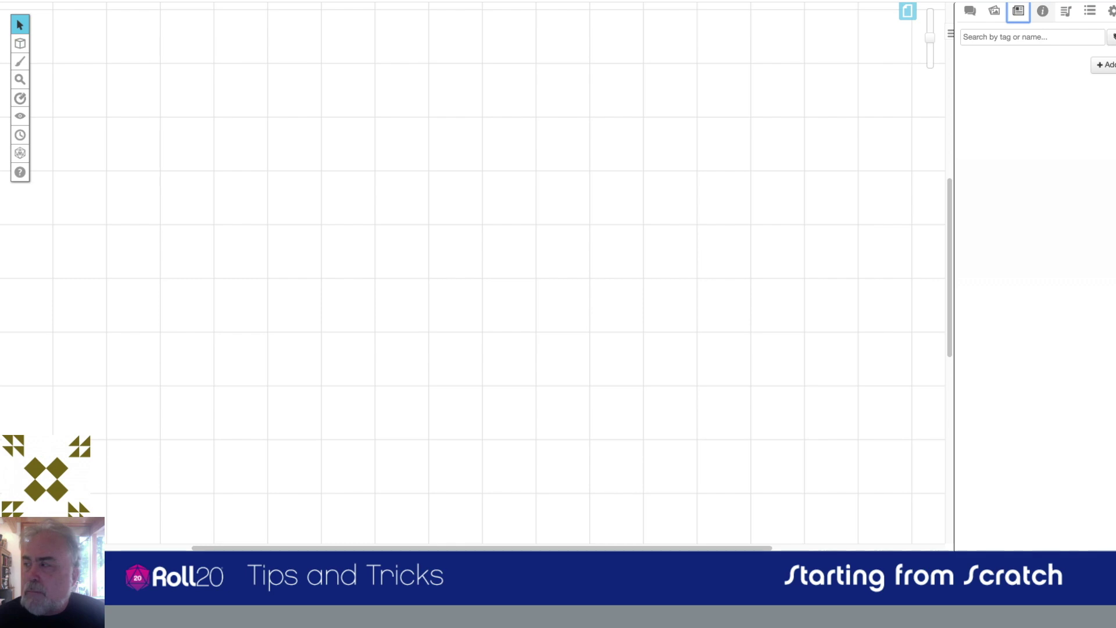
Browse the Monsters category of the D&D 5th Edition compendium
click(1043, 11)
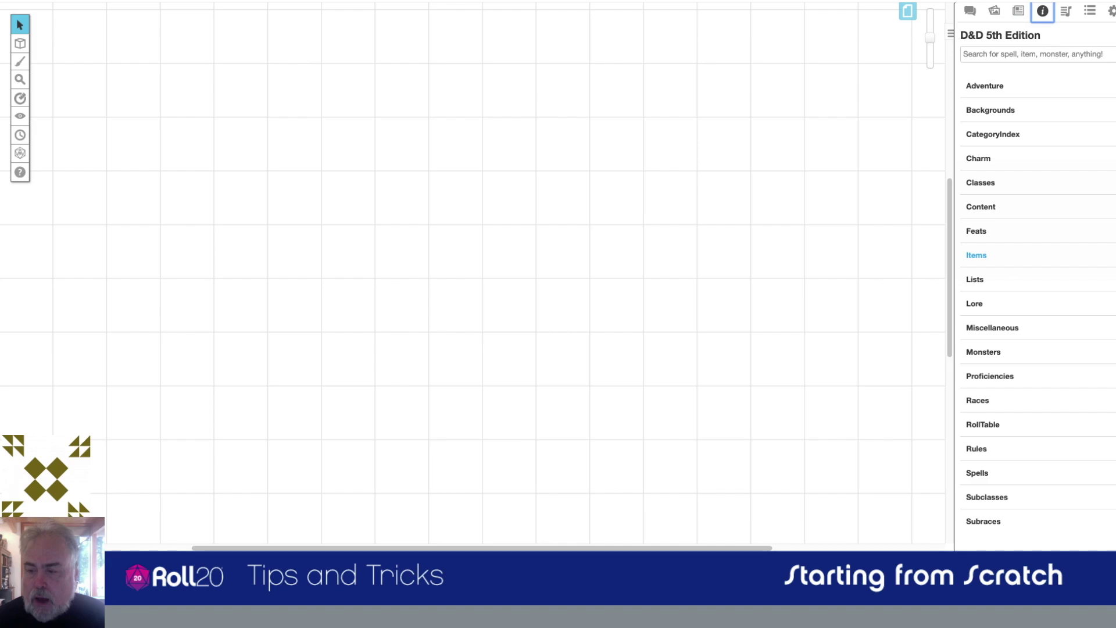
click(983, 352)
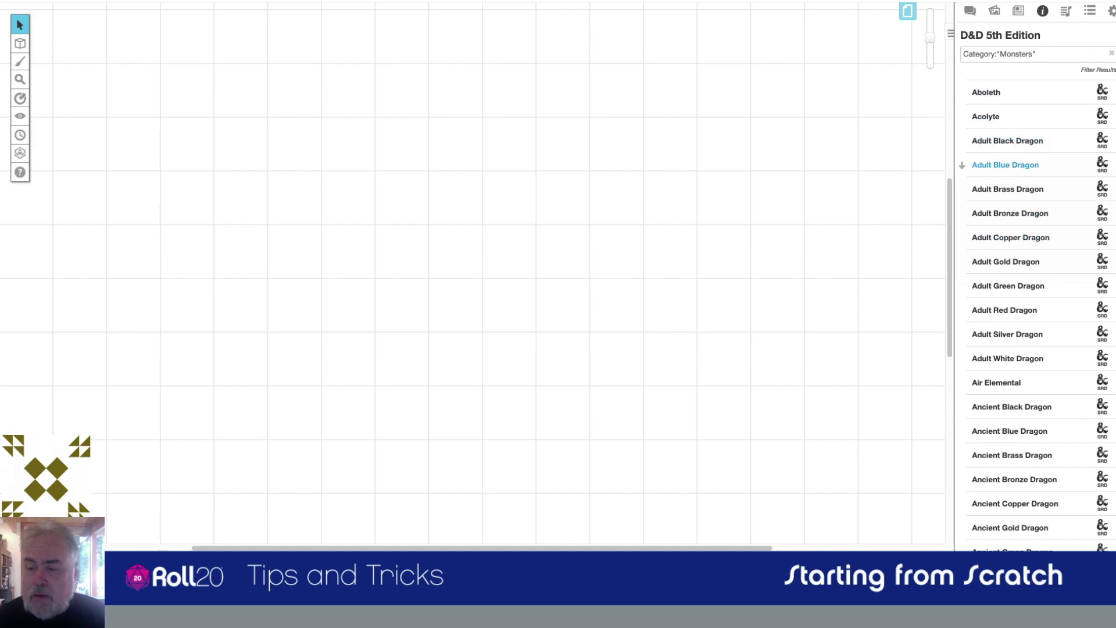
scroll(1005, 358, down, 3)
scroll(1005, 250, down, 15)
scroll(988, 262, down, 10)
scroll(988, 312, down, 6)
scroll(989, 250, up, 15)
scroll(989, 340, up, 15)
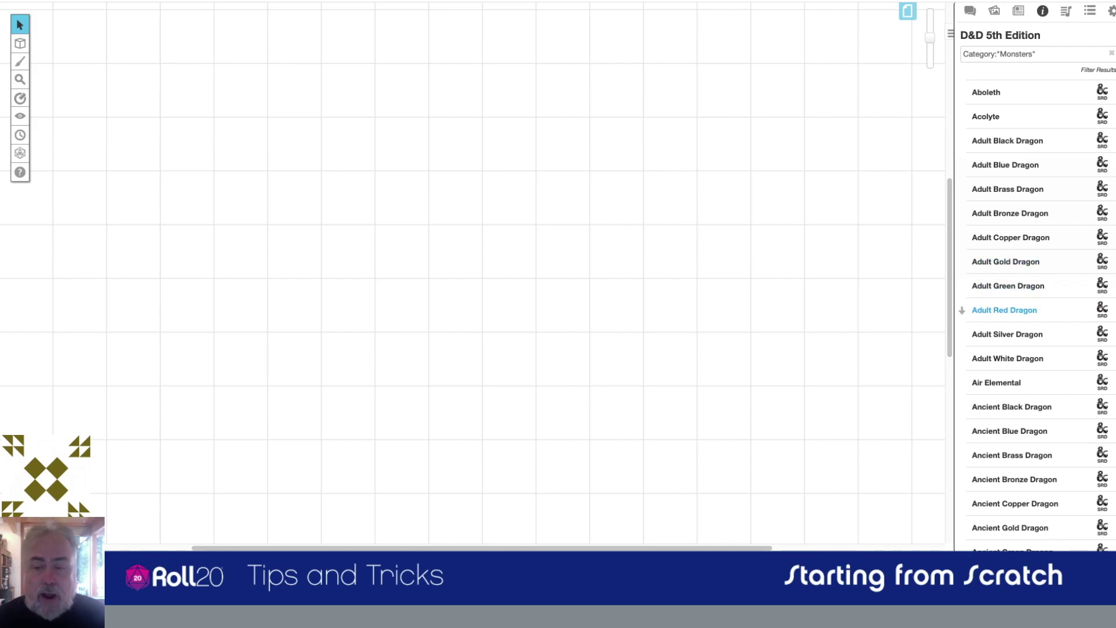
Add the Adult Red Dragon from the compendium to the map and review its bio, character sheet, and attributes and abilities
drag(1004, 310, 417, 155)
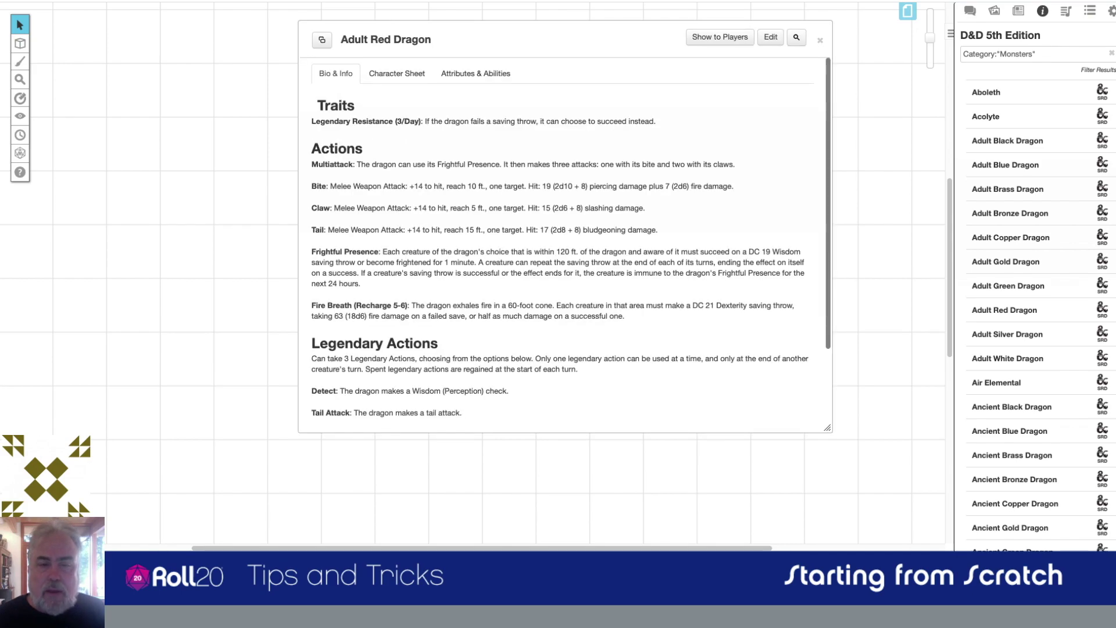
drag(500, 39, 463, 50)
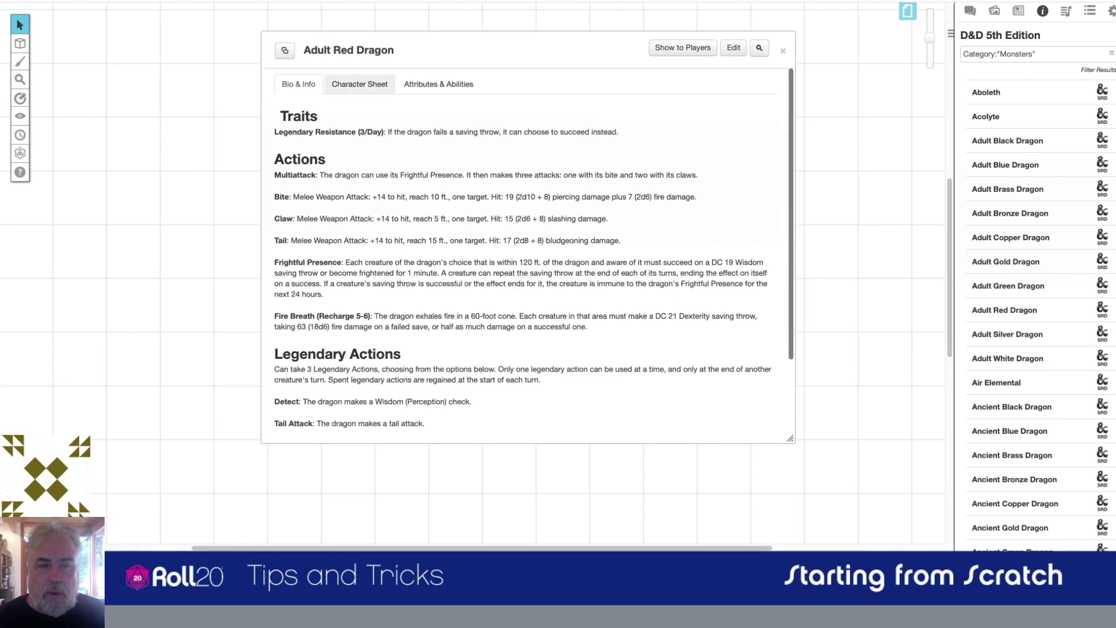
click(360, 83)
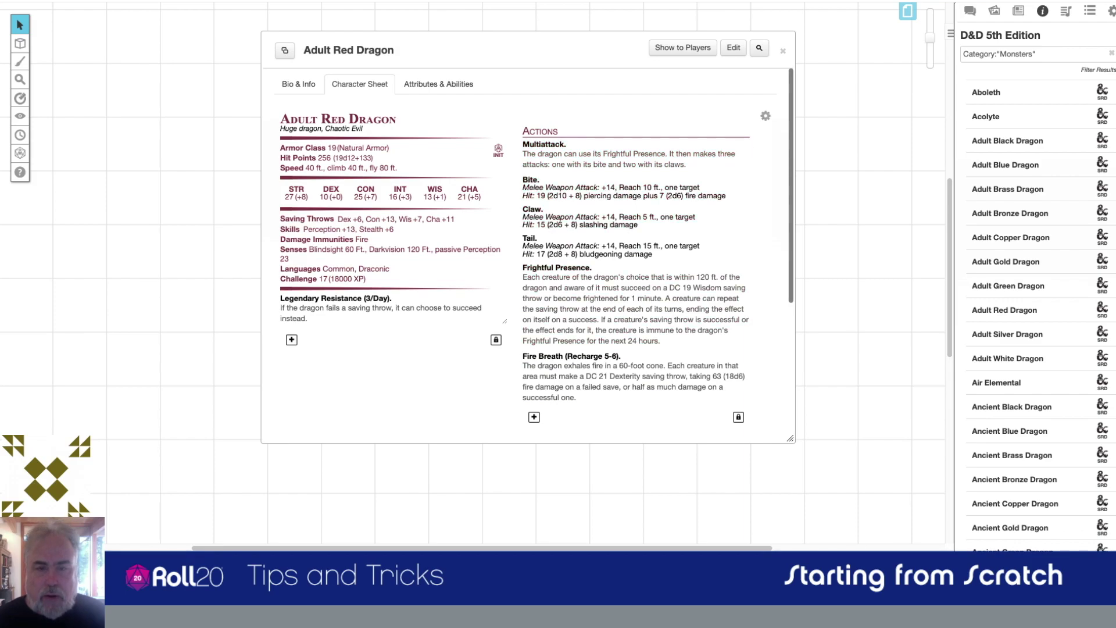
click(439, 83)
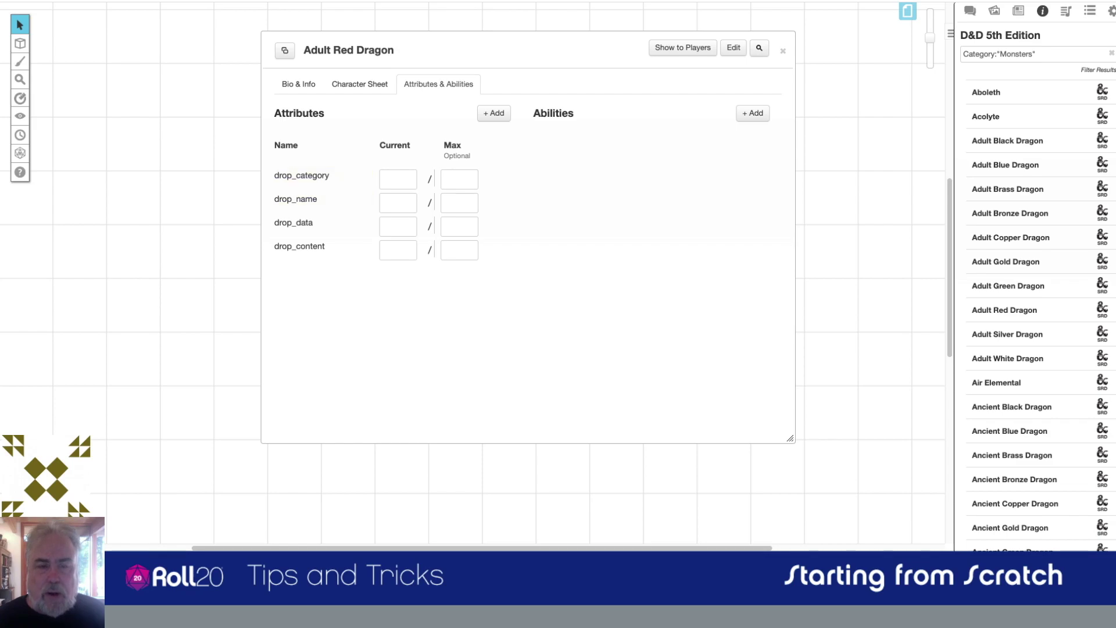
click(359, 84)
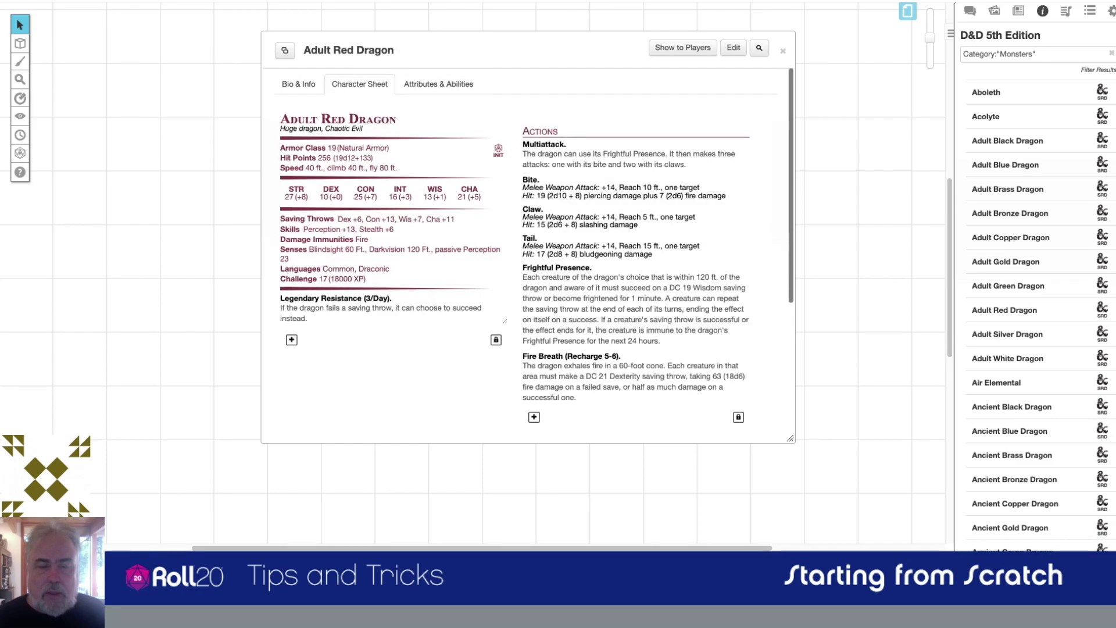
Move the Adult Red Dragon's token to the map's upper-left area, with its character sheet placed clear of the token
drag(442, 50, 653, 33)
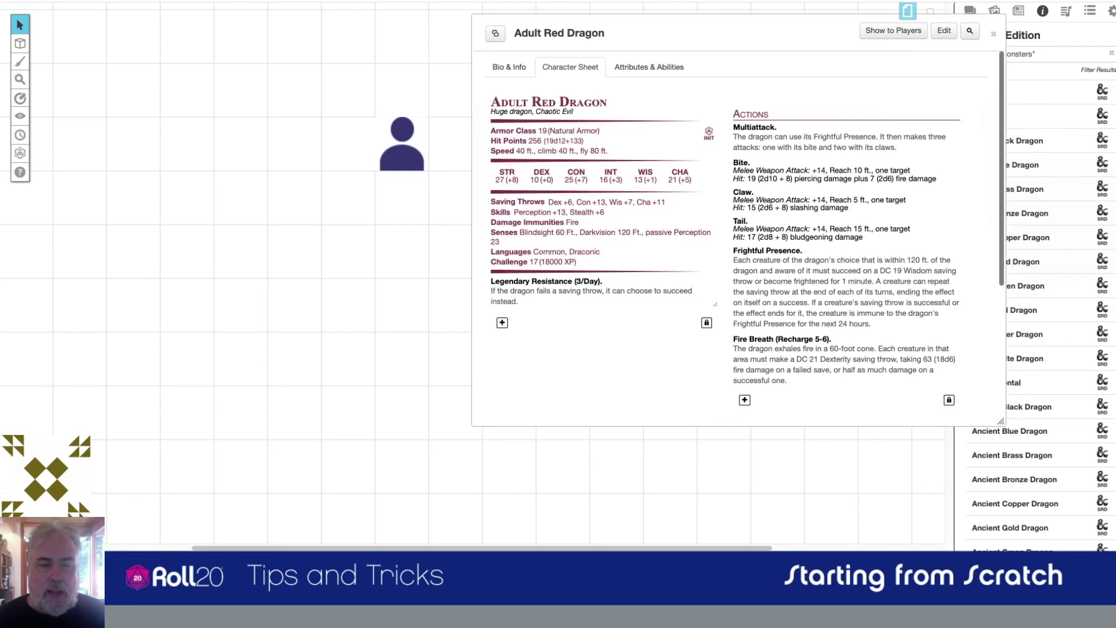
drag(402, 145, 242, 91)
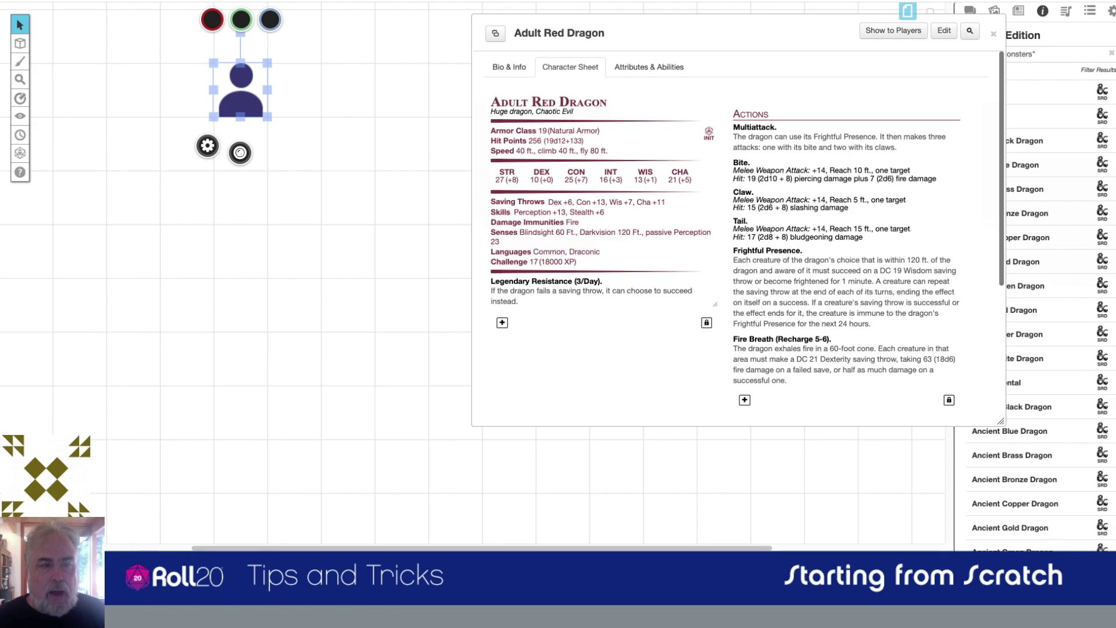
key(Escape)
drag(241, 90, 188, 144)
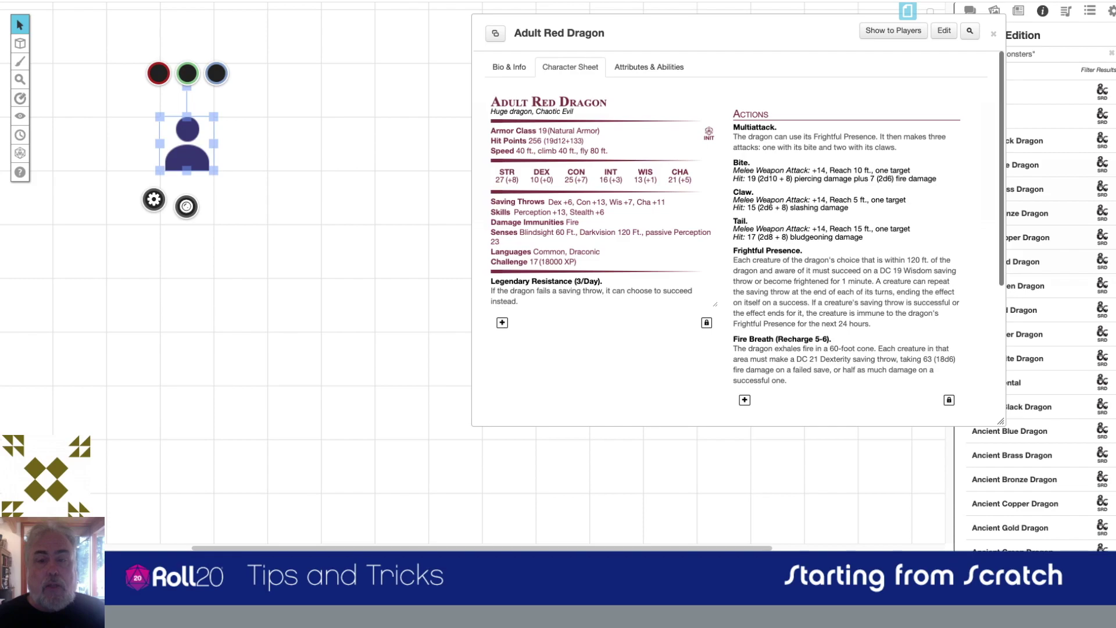
drag(710, 33, 584, 31)
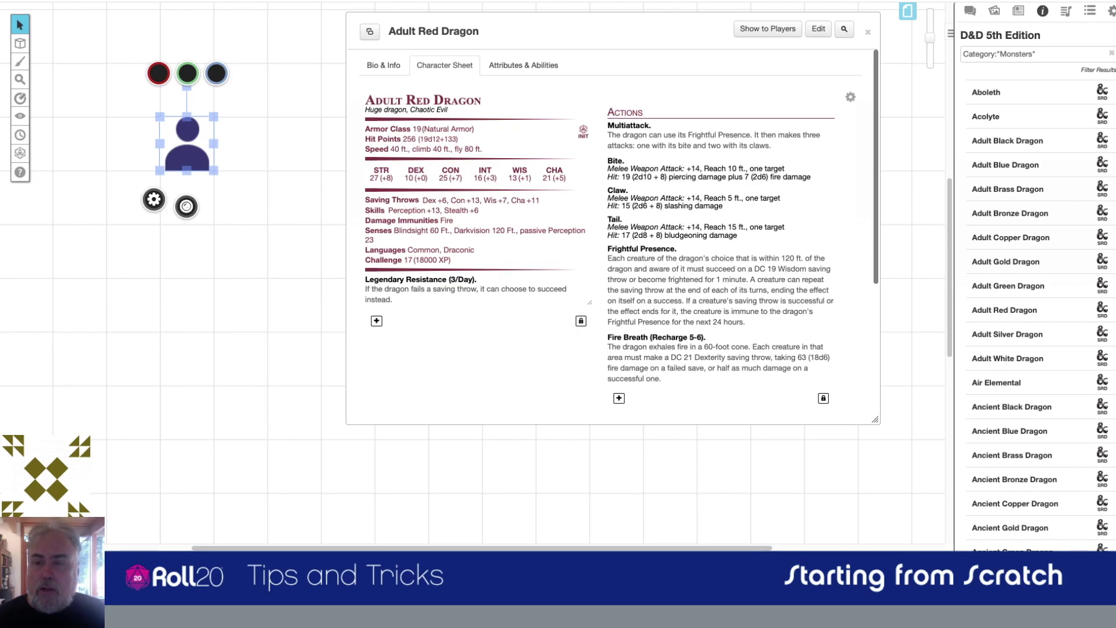
Close the Adult Red Dragon sheet and place two more of its tokens on the map from the journal
click(867, 32)
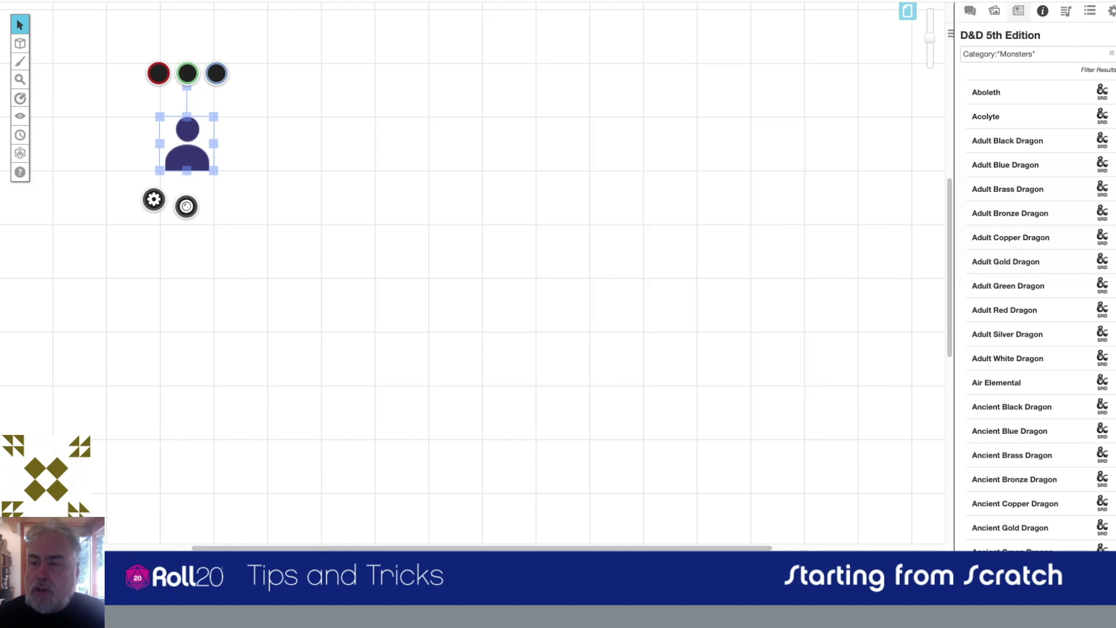
click(1018, 10)
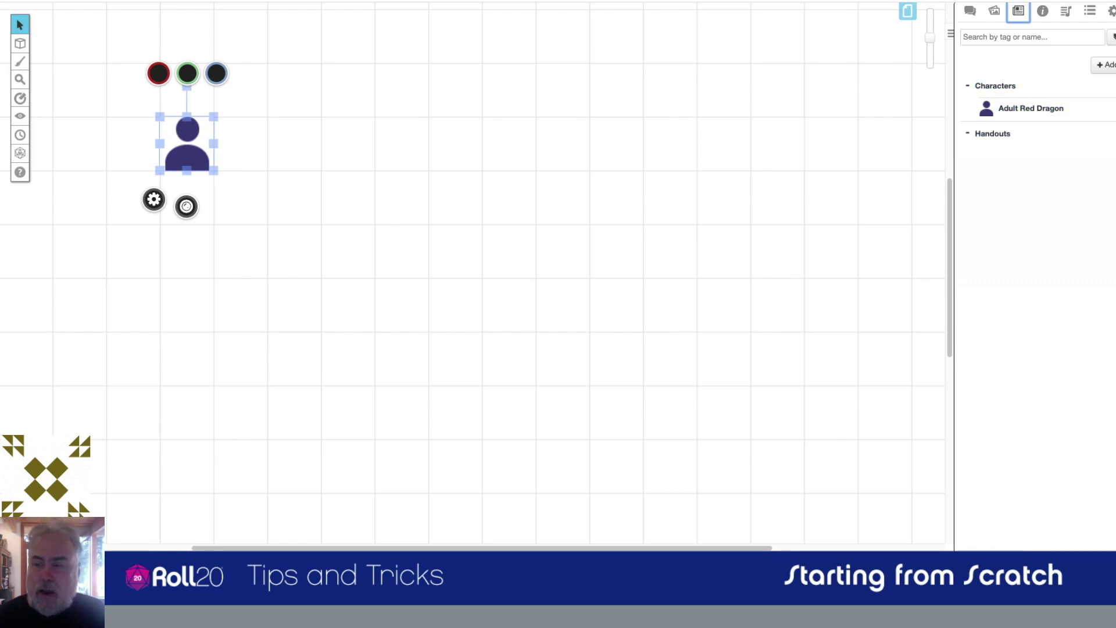
drag(1030, 108, 456, 151)
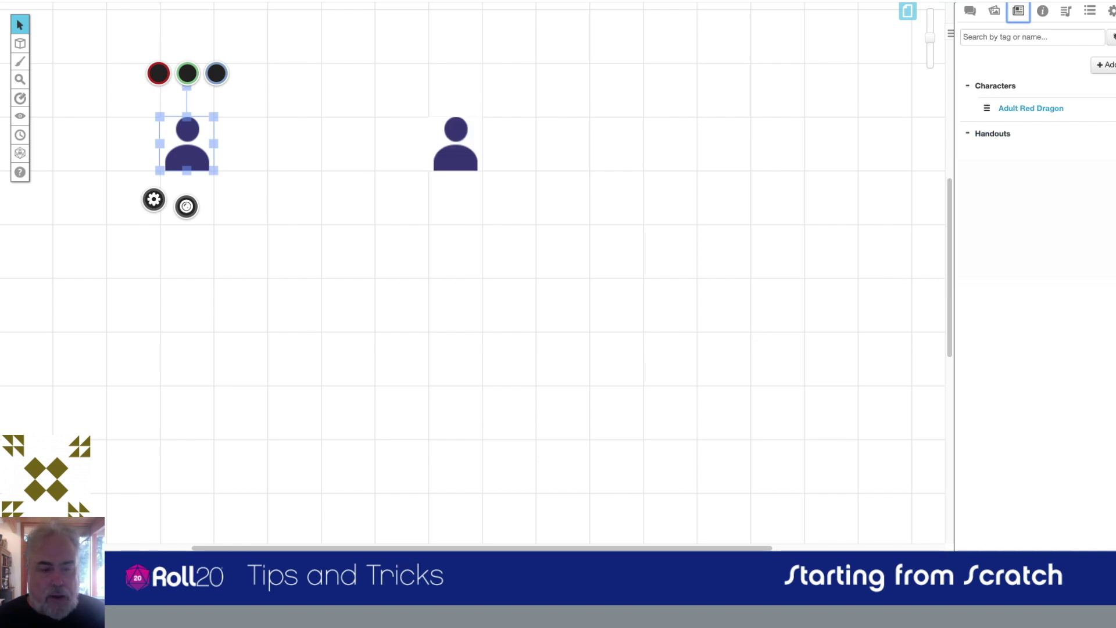
drag(1031, 108, 402, 256)
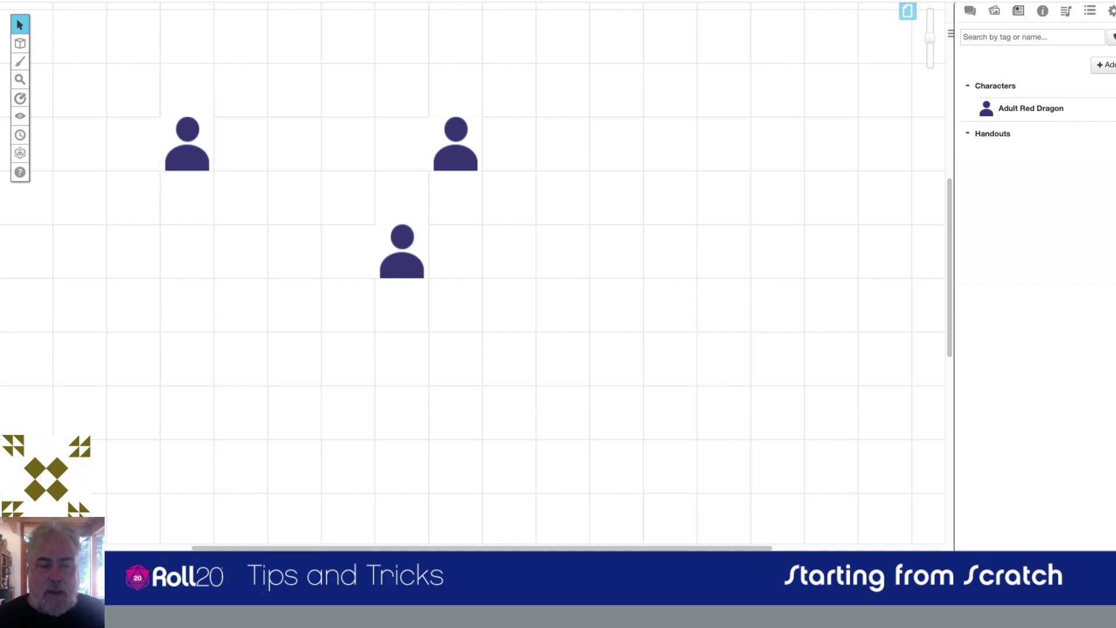
Line up the two added dragon tokens in a column below the first one, and delete all three from the map
drag(455, 143, 187, 251)
drag(402, 252, 187, 359)
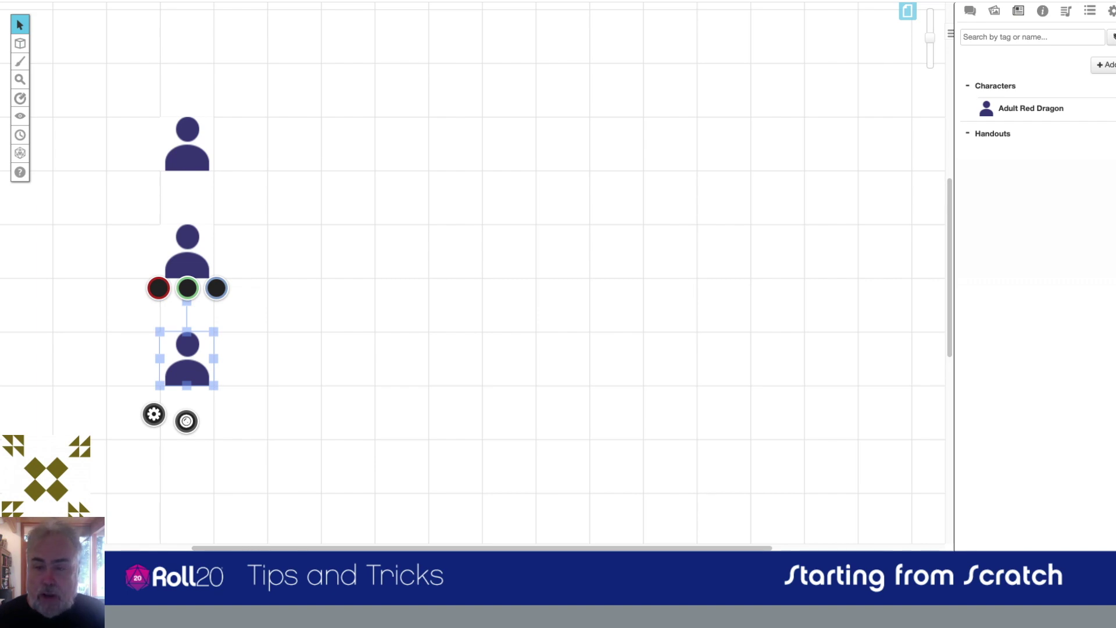
drag(268, 91, 159, 443)
key(Delete)
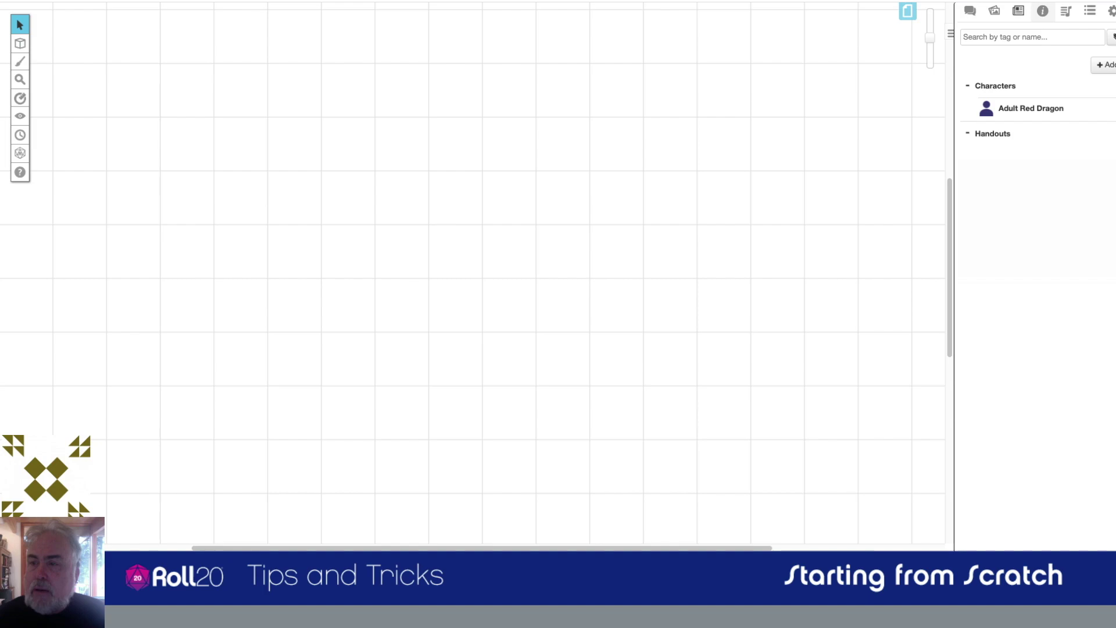
Look through the compendium, the Jukebox, and the macros, decks and rollable tables collection
click(1042, 11)
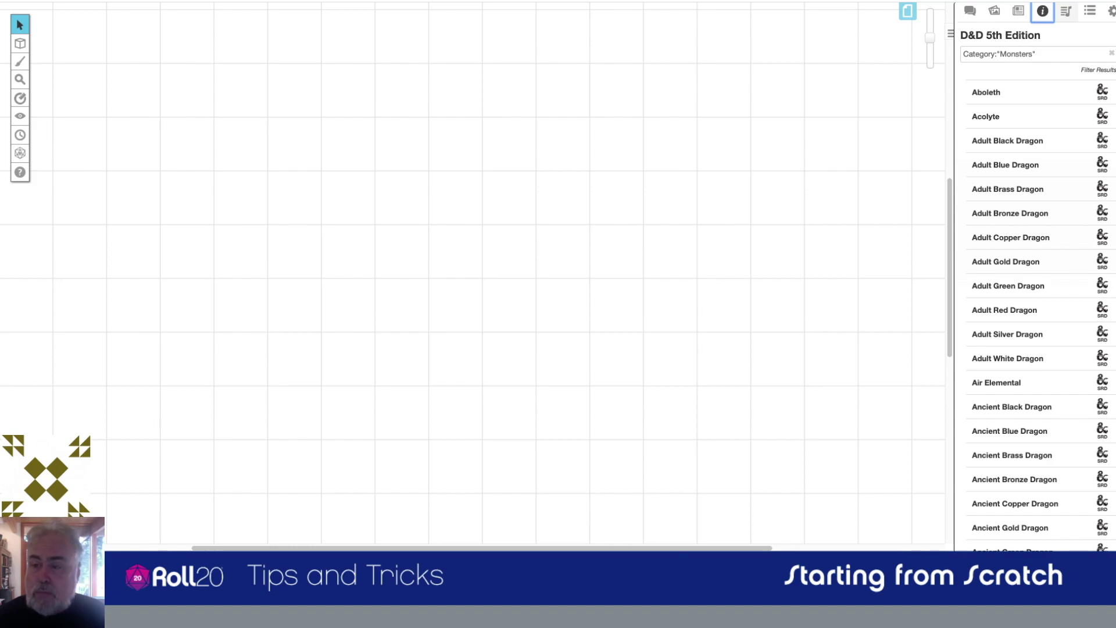
click(1066, 12)
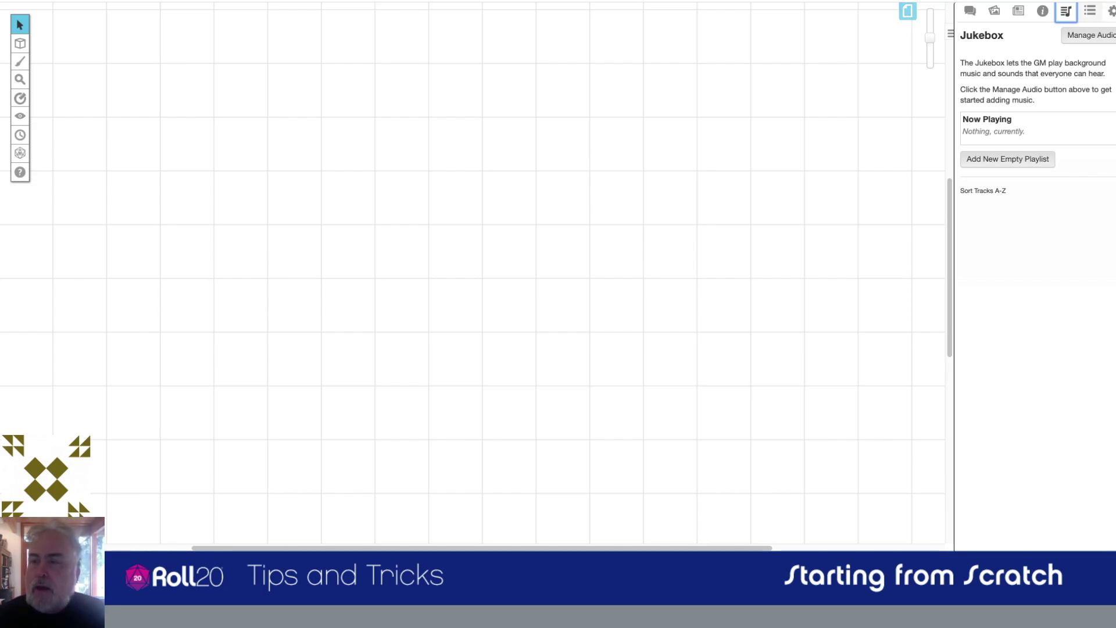
click(1090, 11)
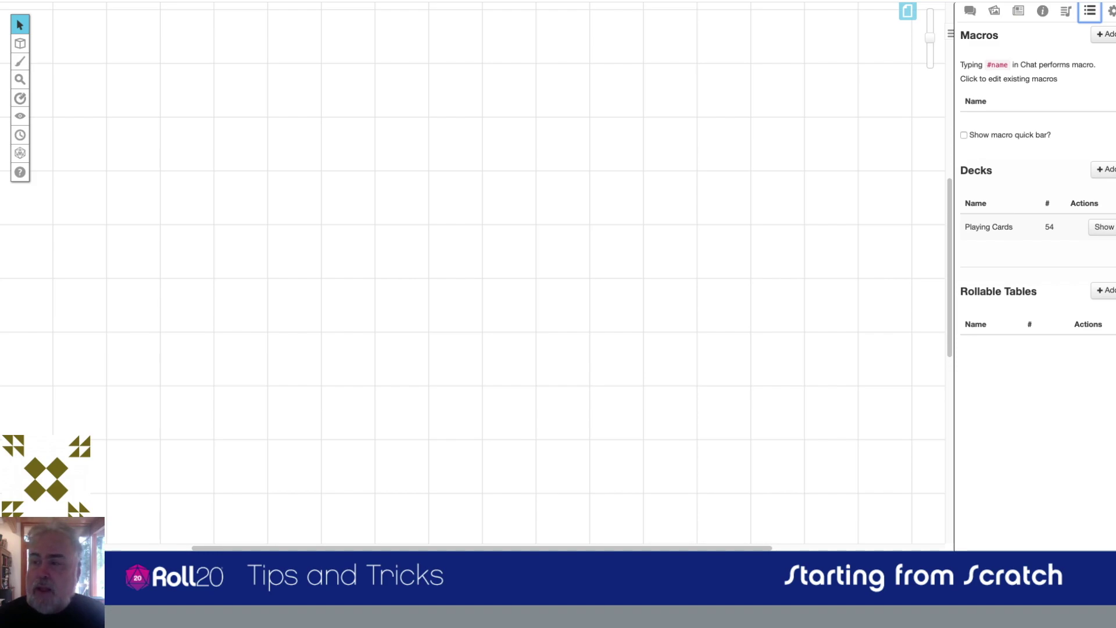
Set the display name for this game to "Bob the Mighty" in My Settings and save it
click(1111, 11)
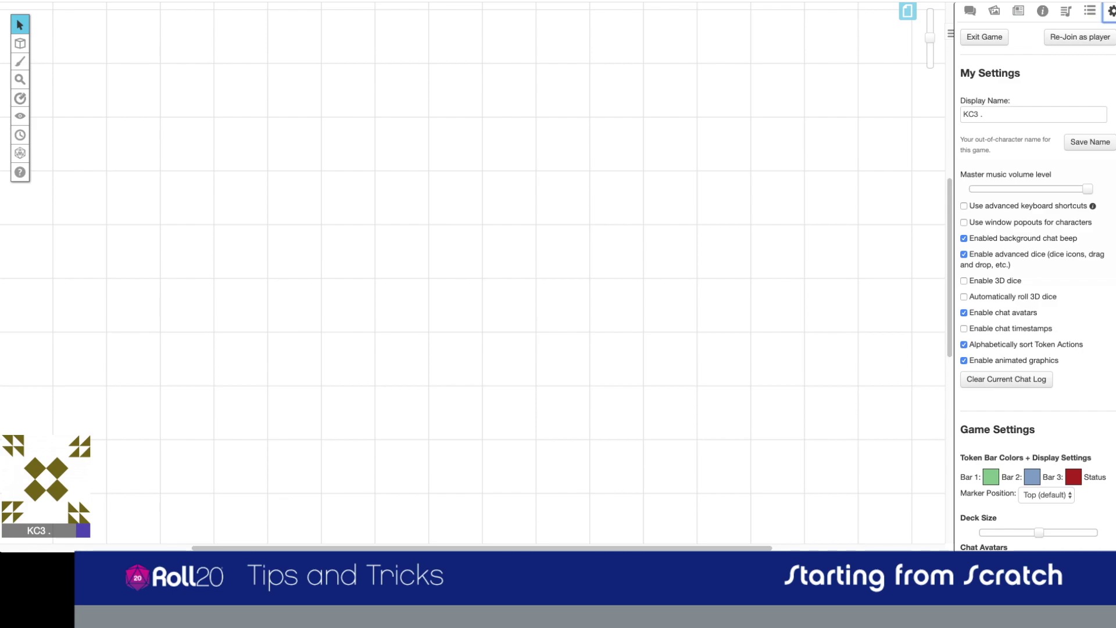
triple_click(985, 114)
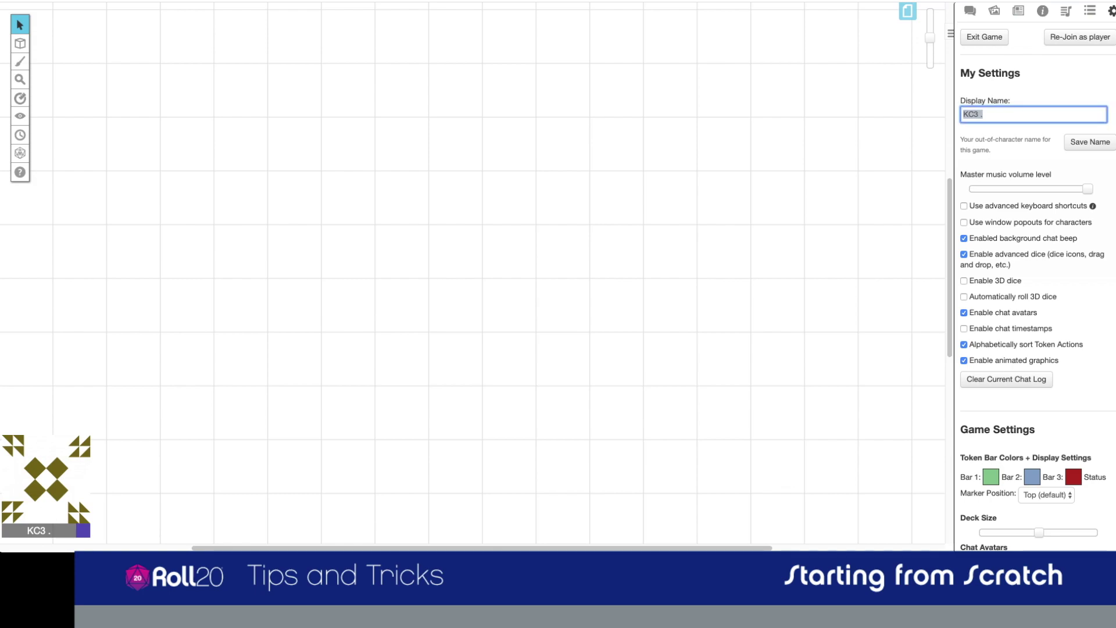
text(Bob the Mighty)
key(Return)
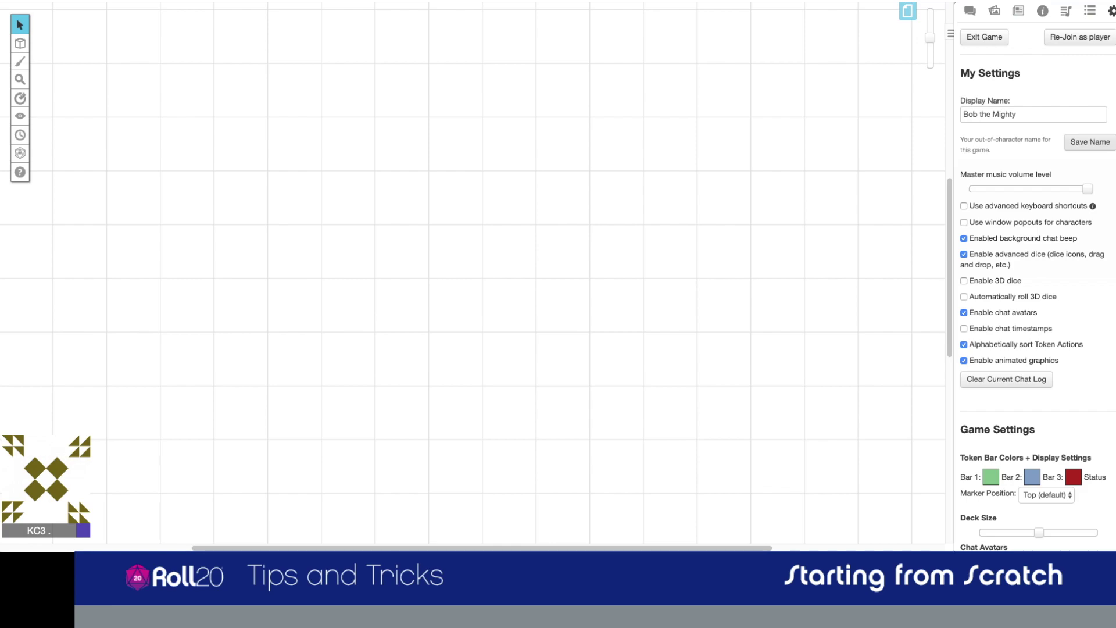
click(1089, 141)
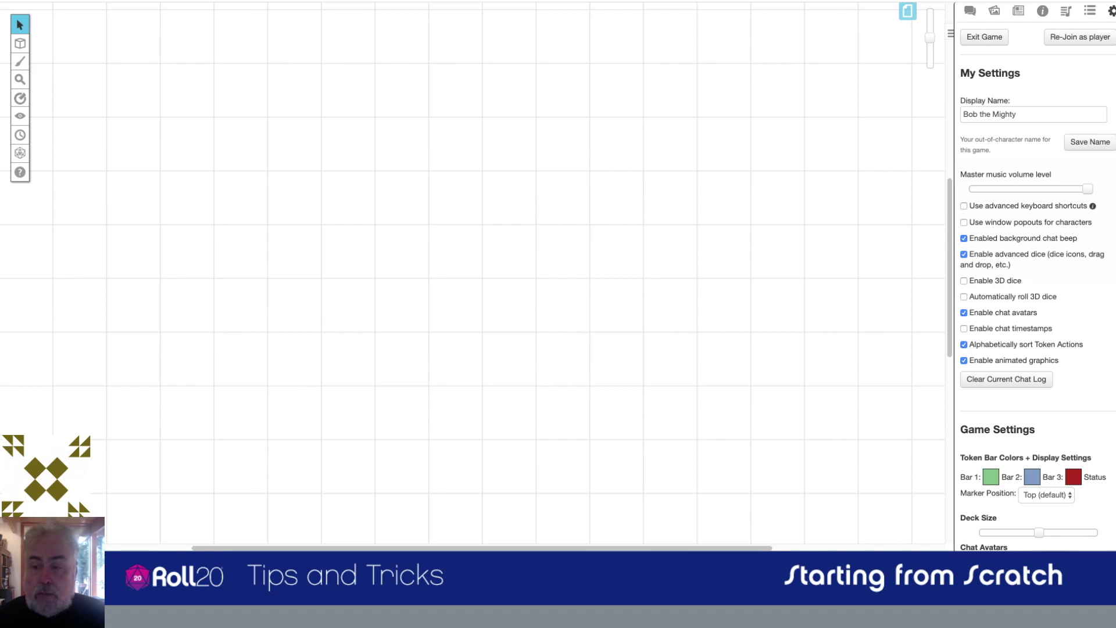
Lower the master music volume to its minimum and return it to maximum
drag(1087, 189, 971, 189)
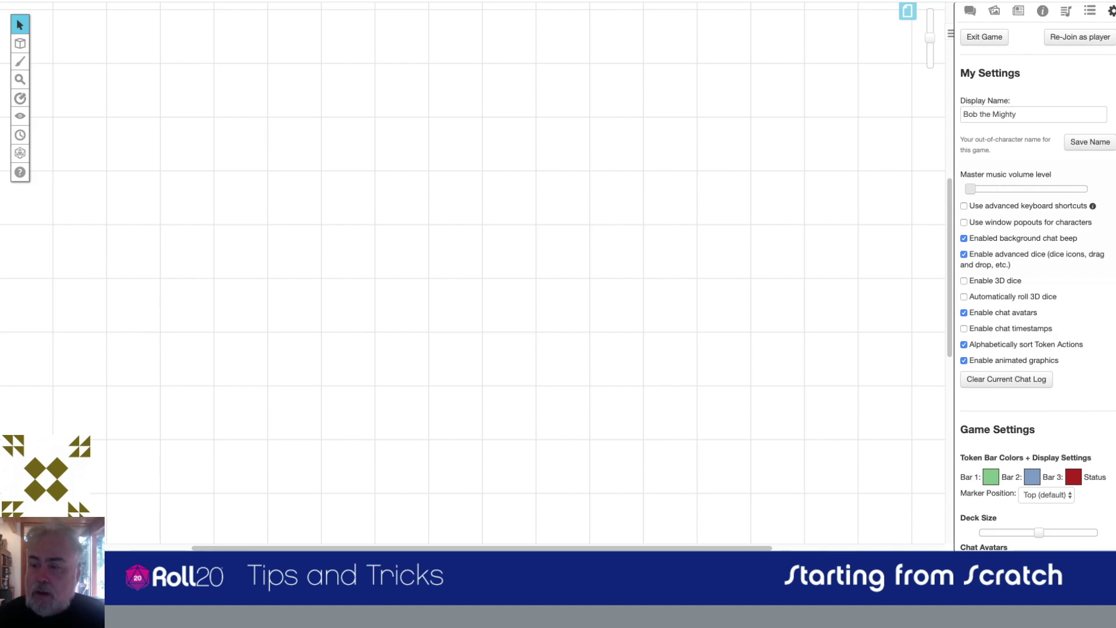
drag(970, 189, 1087, 189)
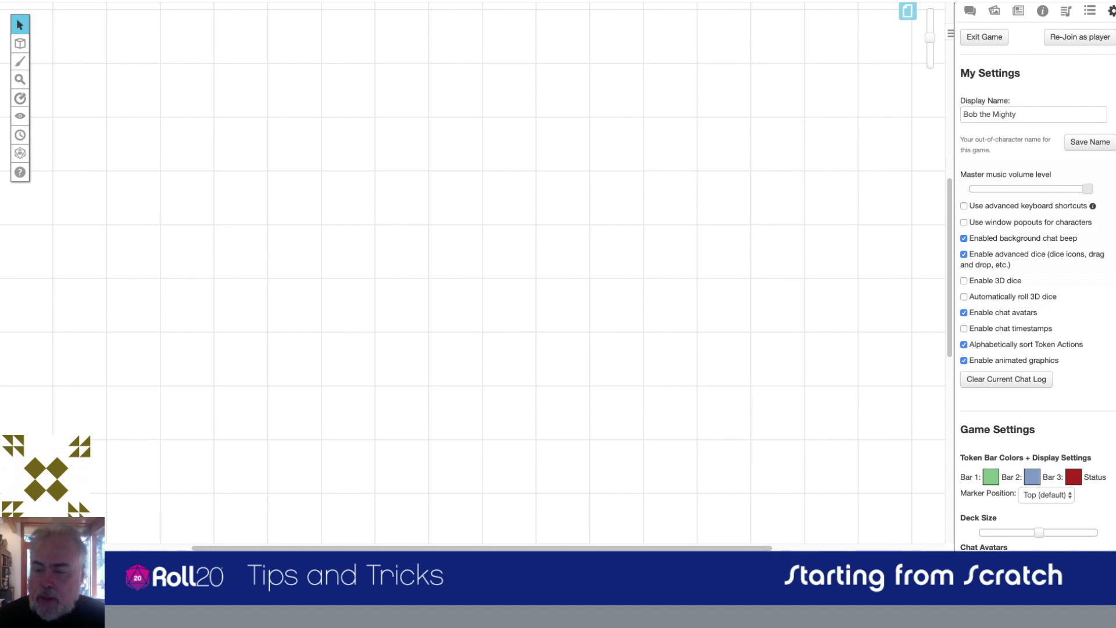
Place an Adult Red Dragon token on the map from the journal and select it with the Game Settings in view
scroll(1038, 288, down, 5)
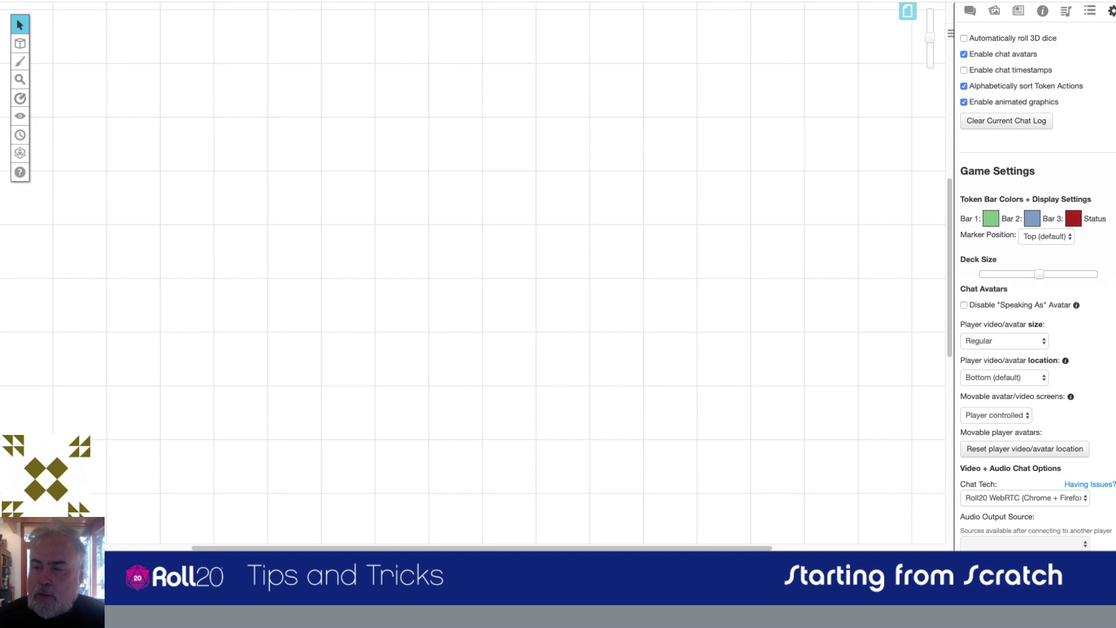
scroll(1038, 288, down, 2)
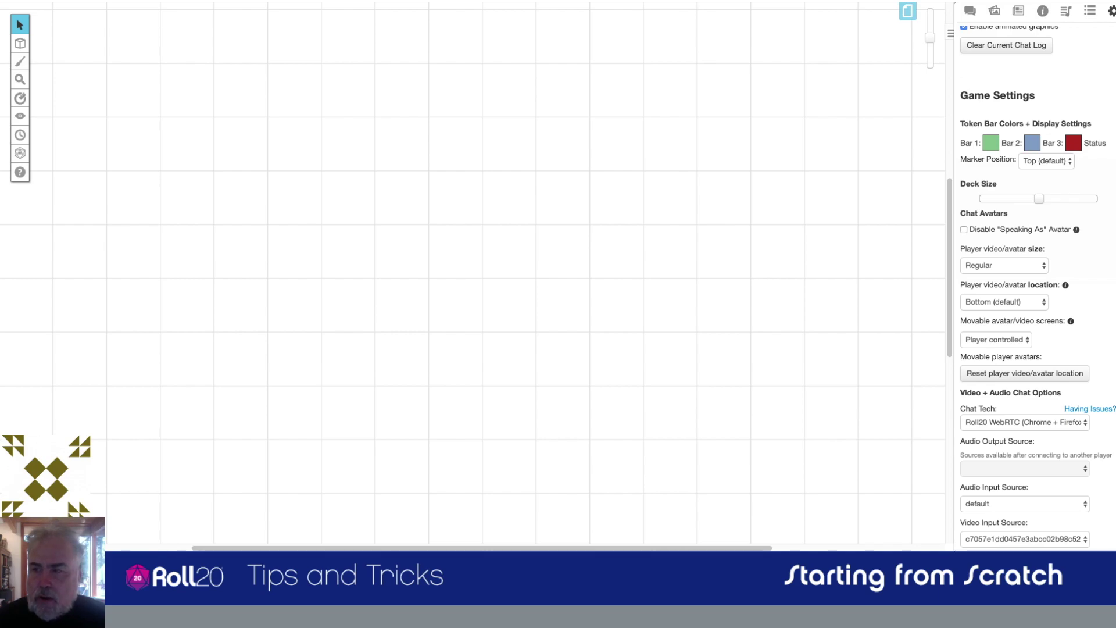
click(1018, 11)
drag(988, 109, 592, 151)
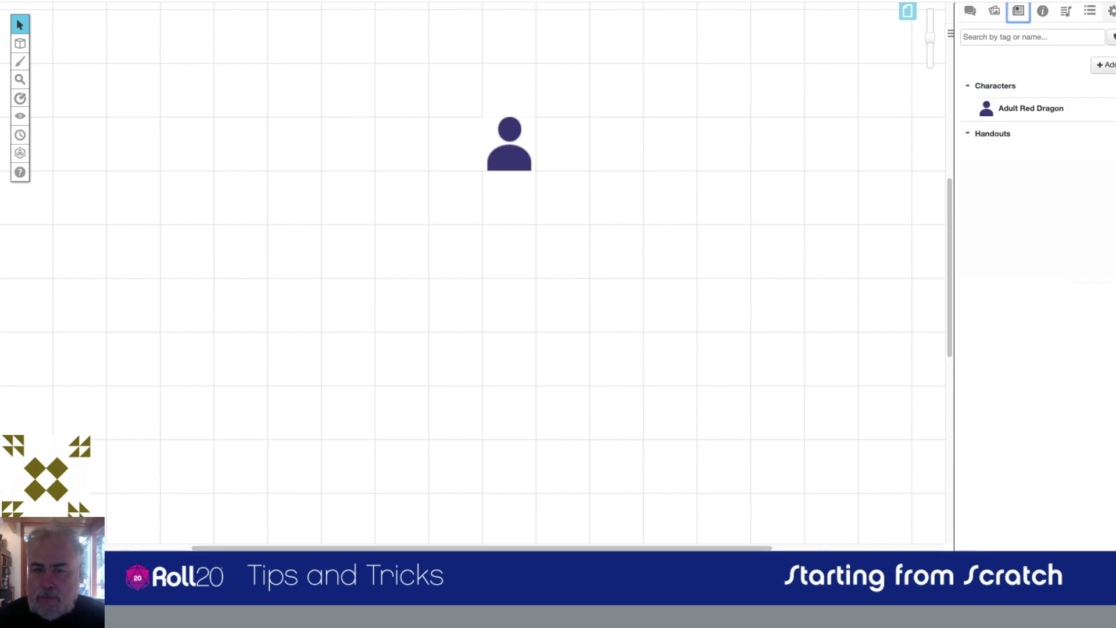
click(1111, 11)
click(510, 144)
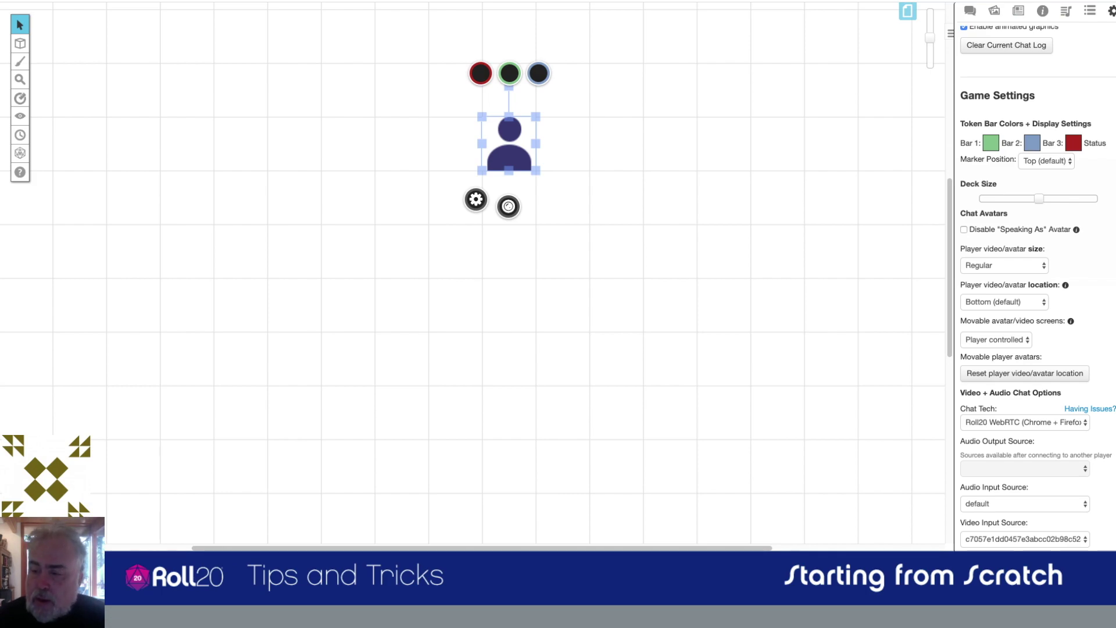
Try the Large, Small and Names only player video/avatar sizes, and set the size to Small
click(1005, 265)
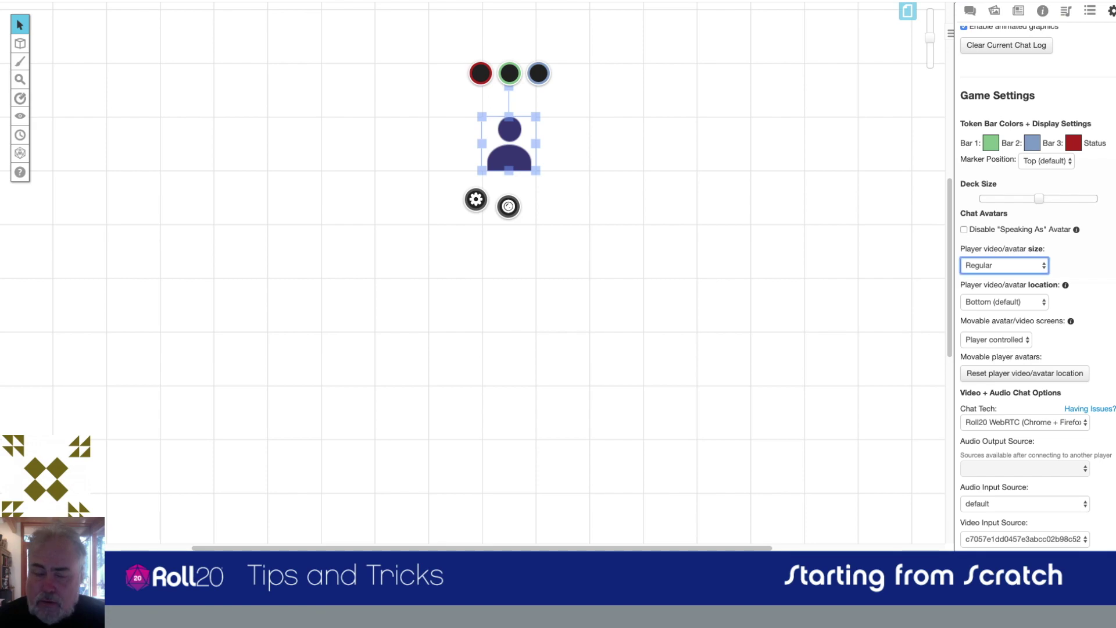
click(988, 278)
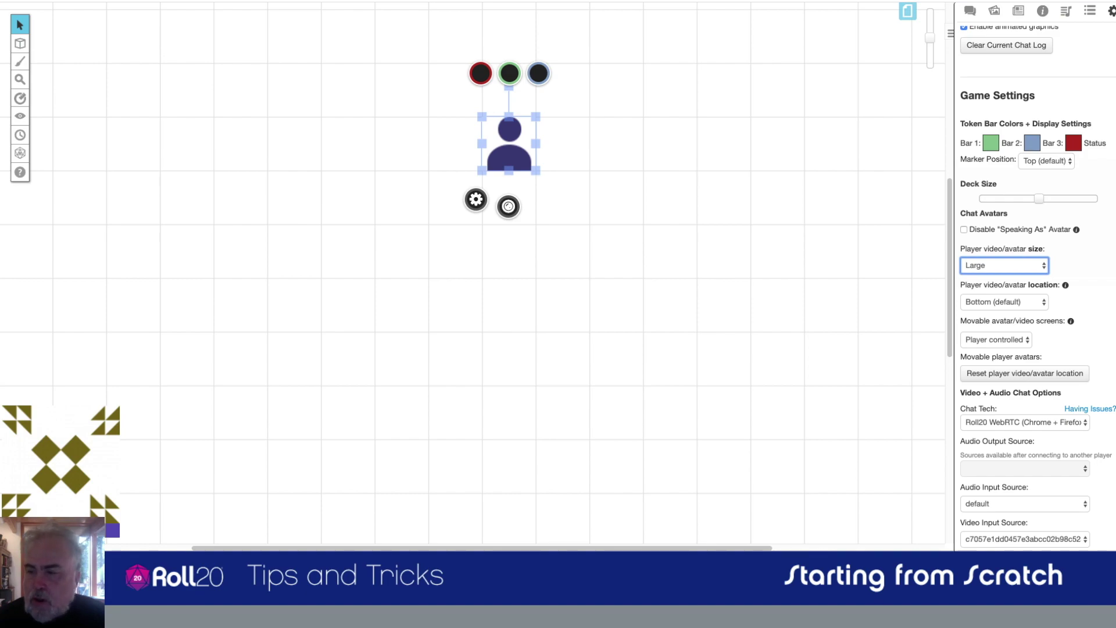
click(988, 241)
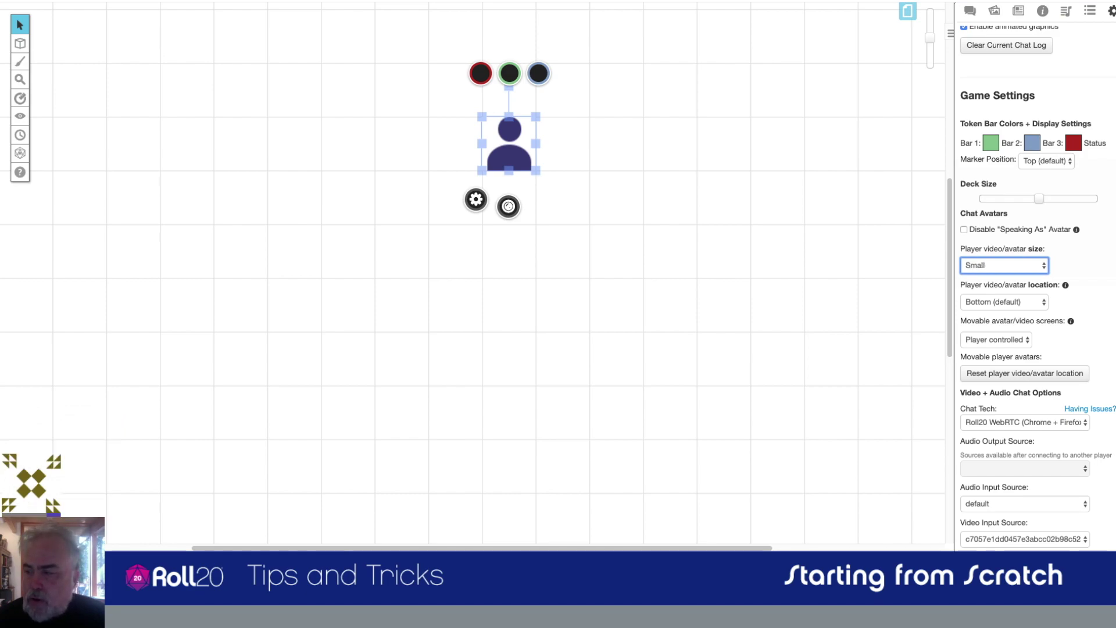
click(988, 253)
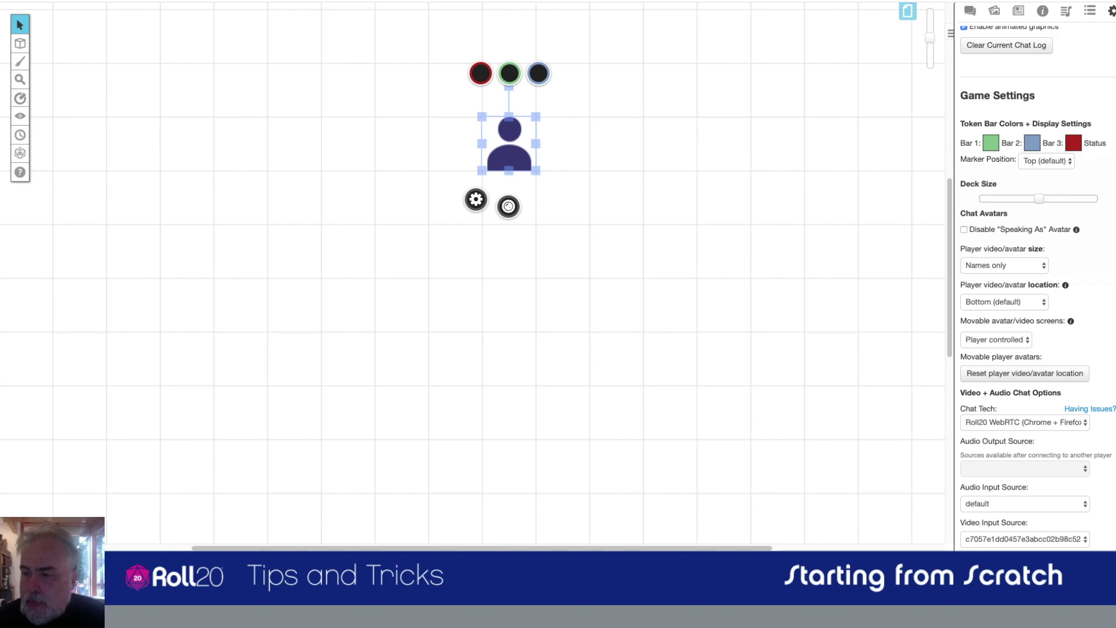
click(1004, 265)
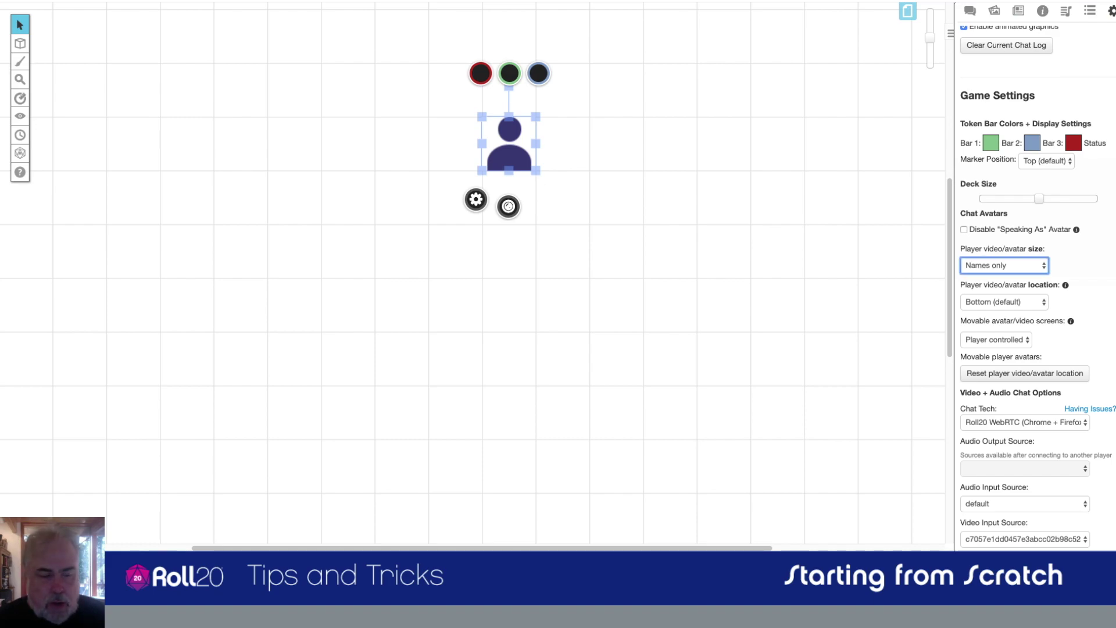
click(997, 277)
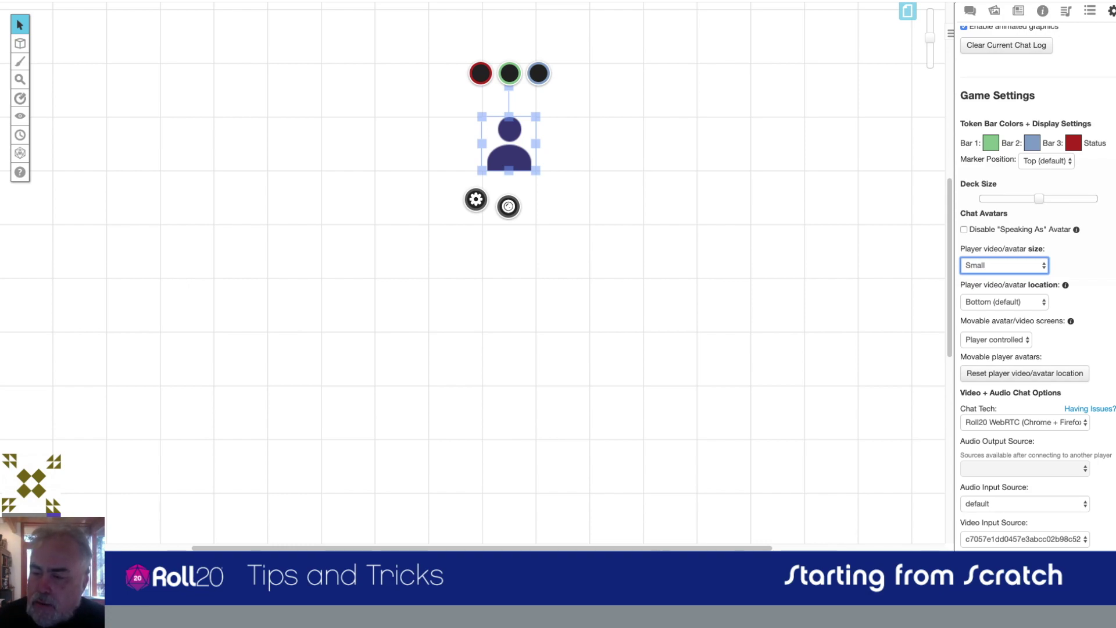
Review the video and audio chat options, including the chat tech choices, and the experimental features
scroll(1035, 291, down, 3)
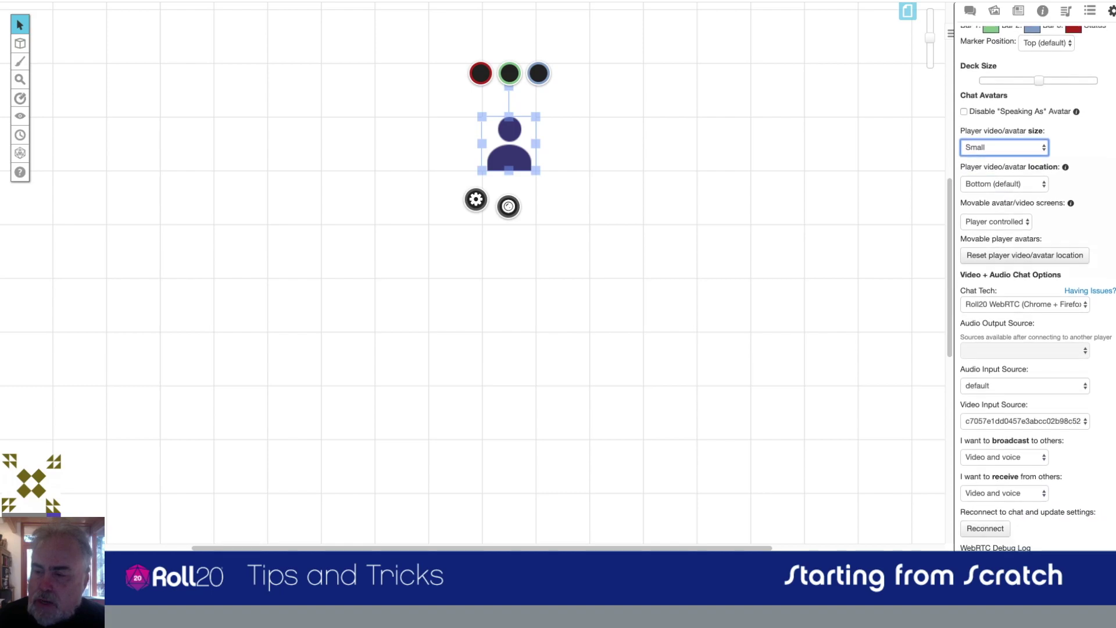
scroll(1035, 290, down, 2)
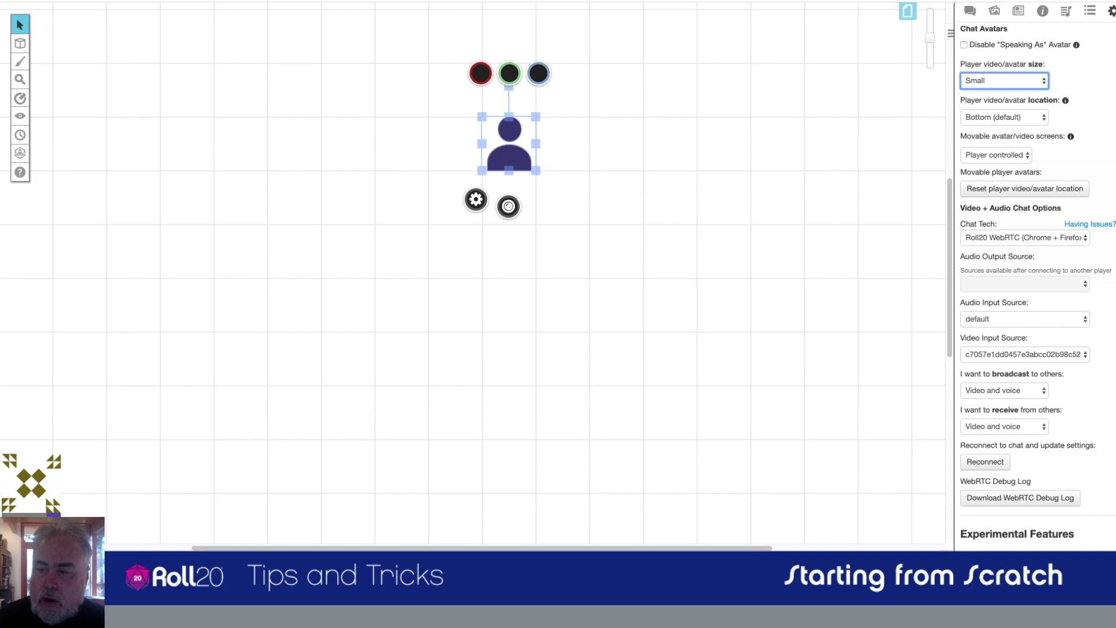
scroll(1035, 291, down, 1)
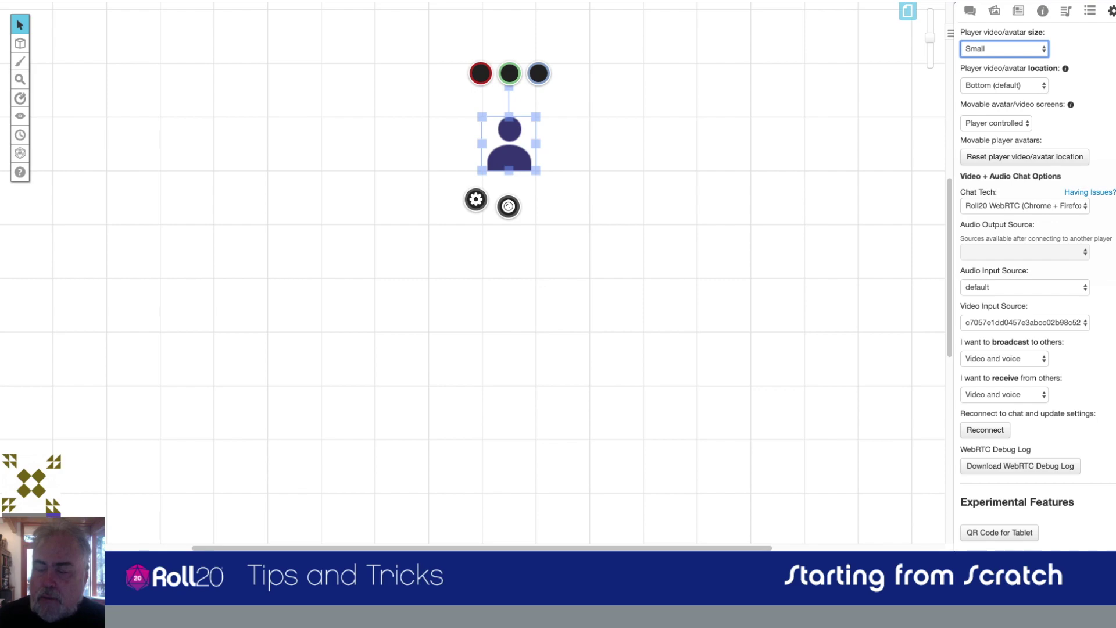
click(1025, 206)
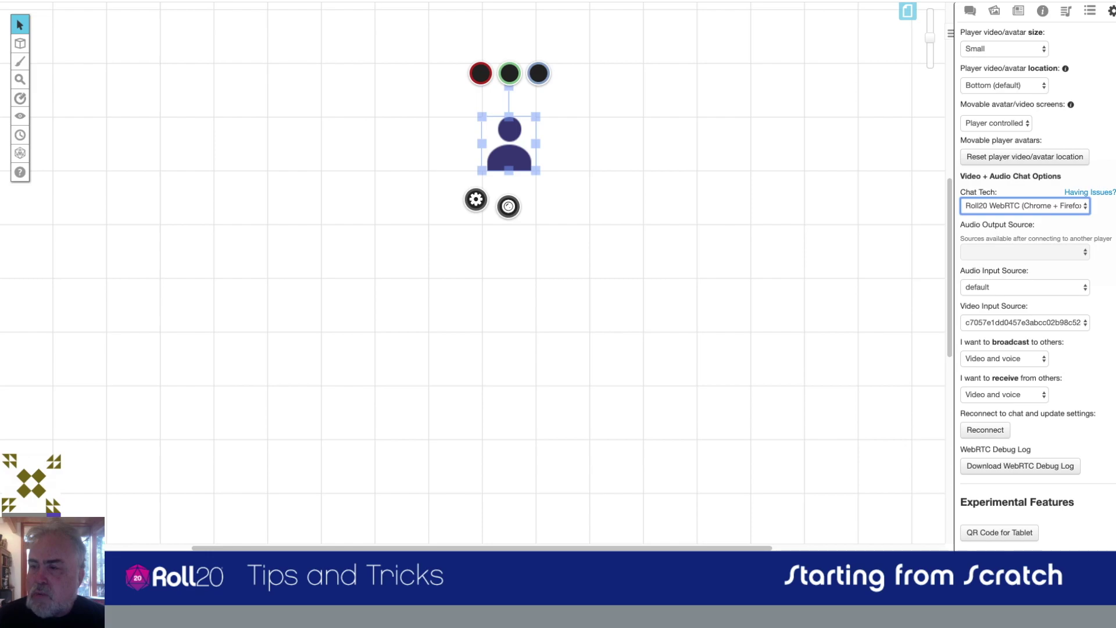
scroll(1035, 288, up, 10)
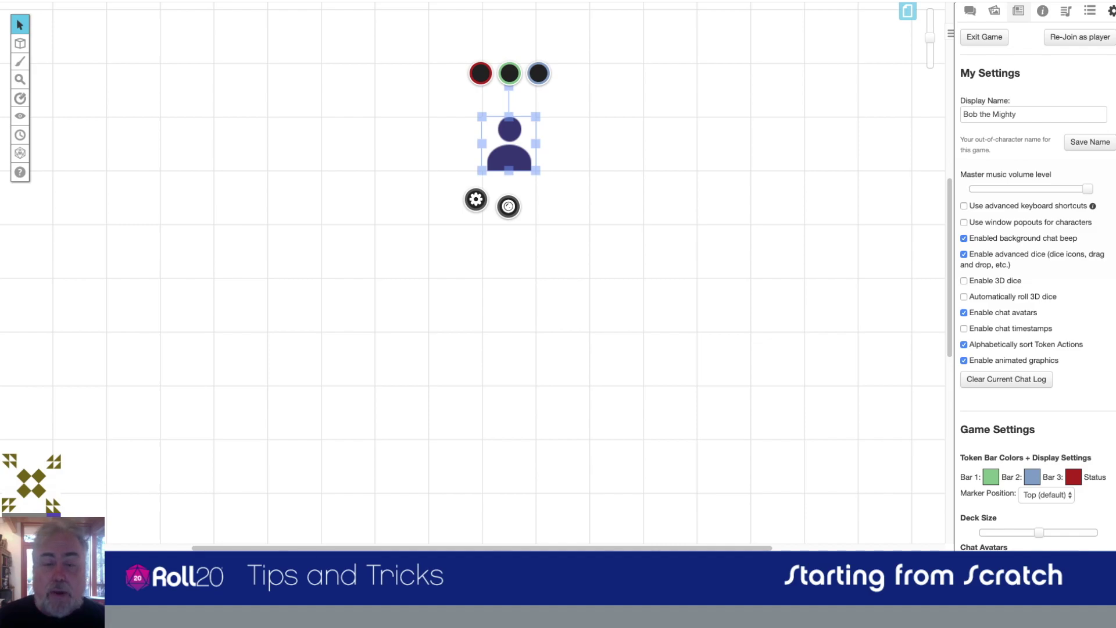
Delete the selected dragon token from the map and add a new character to the journal
click(1018, 10)
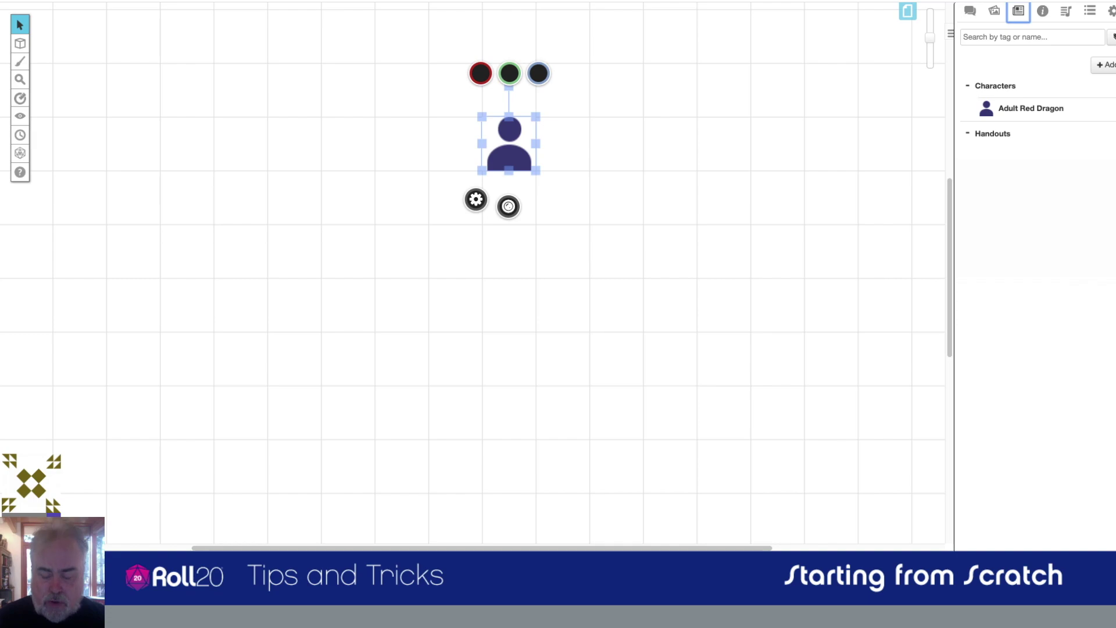
key(Delete)
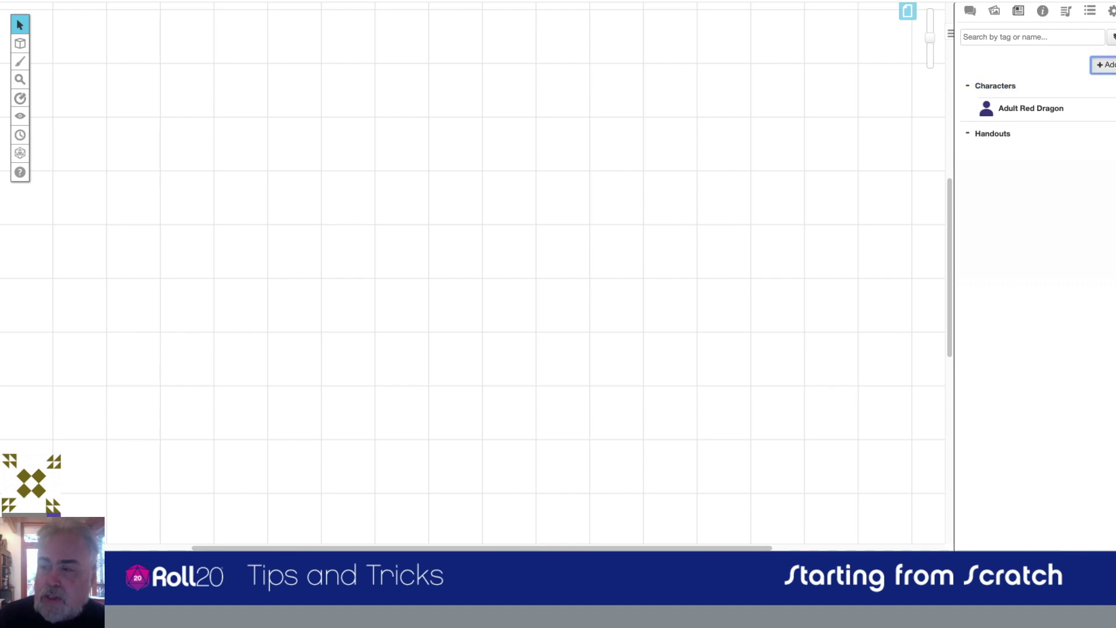
click(1107, 65)
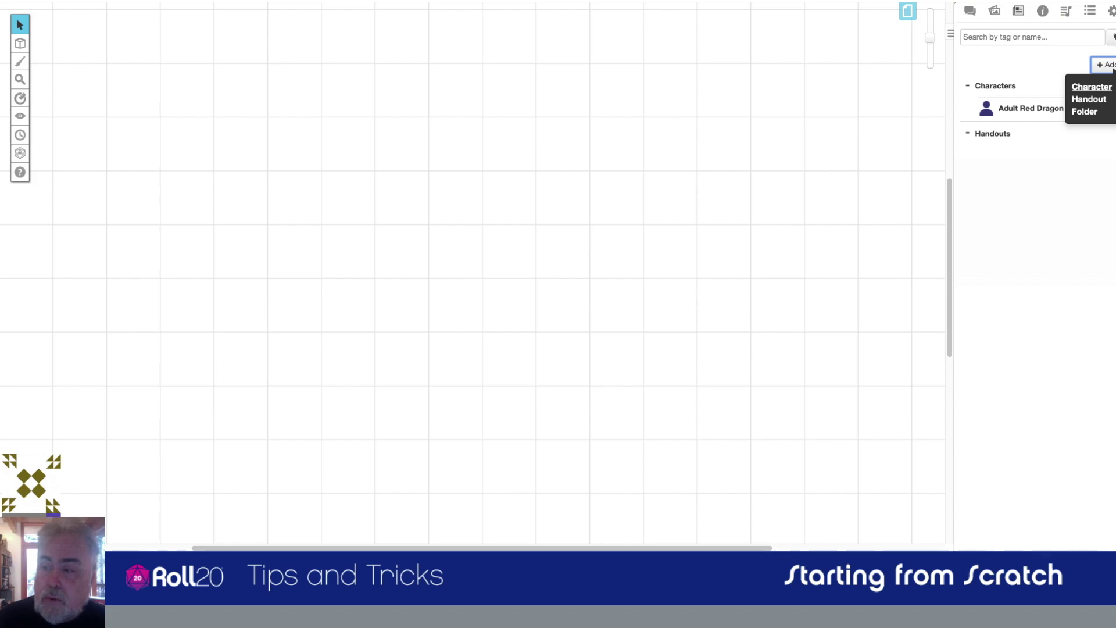
click(1092, 88)
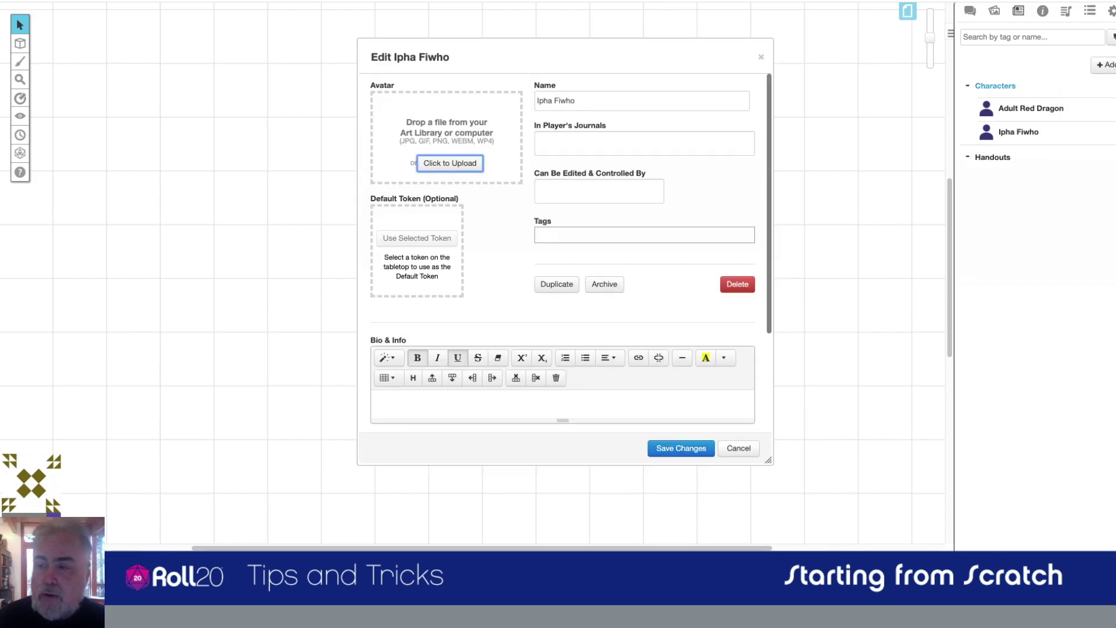
drag(558, 57, 512, 24)
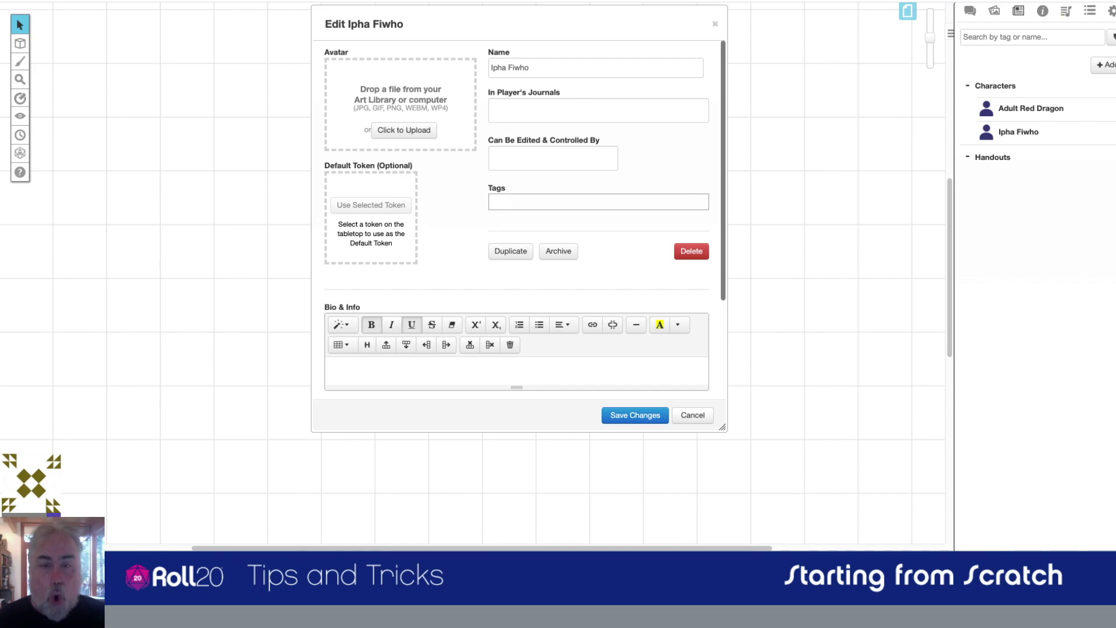
Rename the new character to "Bob the Mighty" in its edit window
triple_click(510, 68)
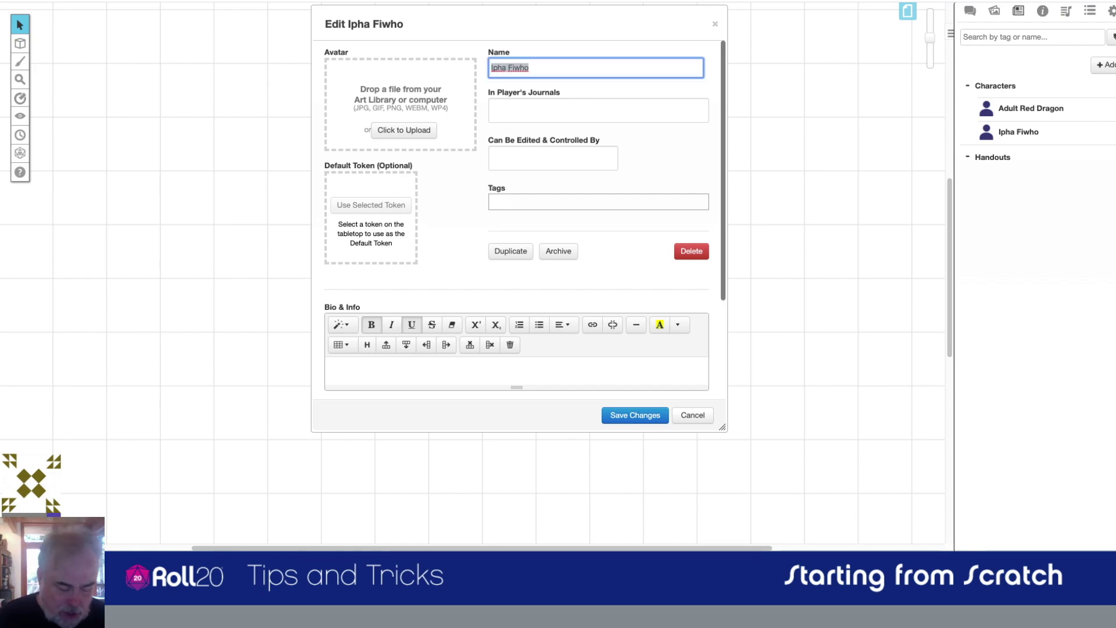
text(Bob )
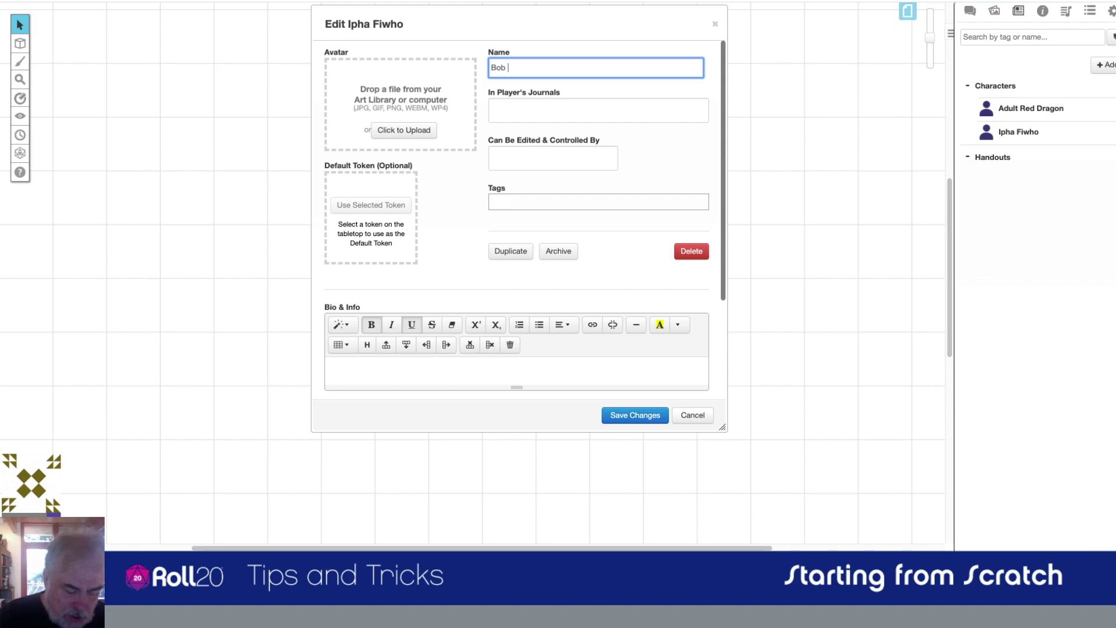
text(the Mighty)
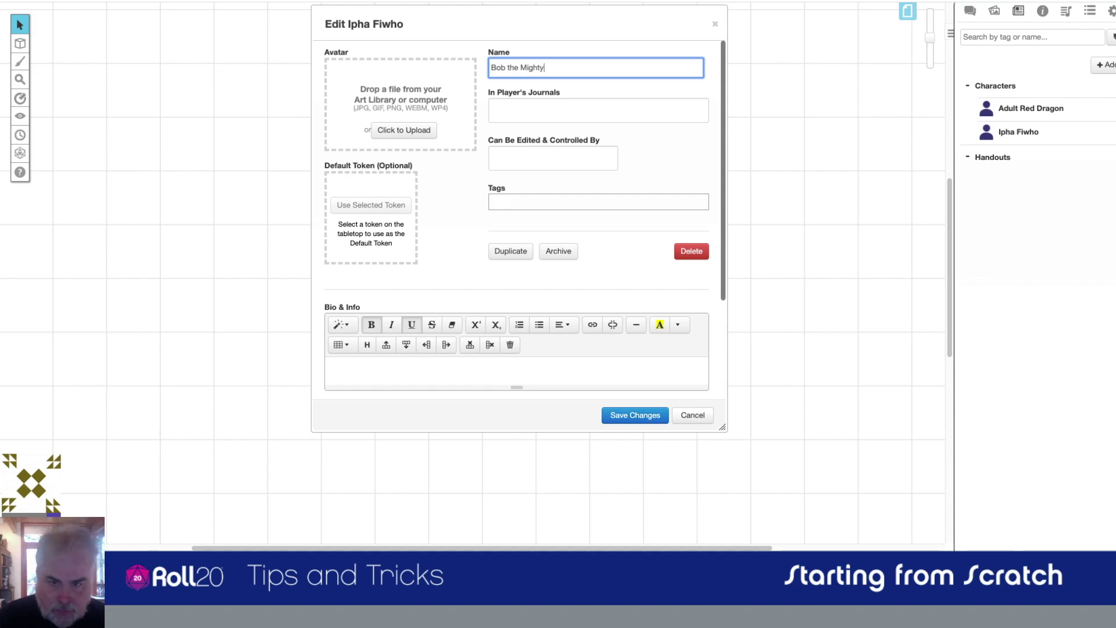
key(Tab)
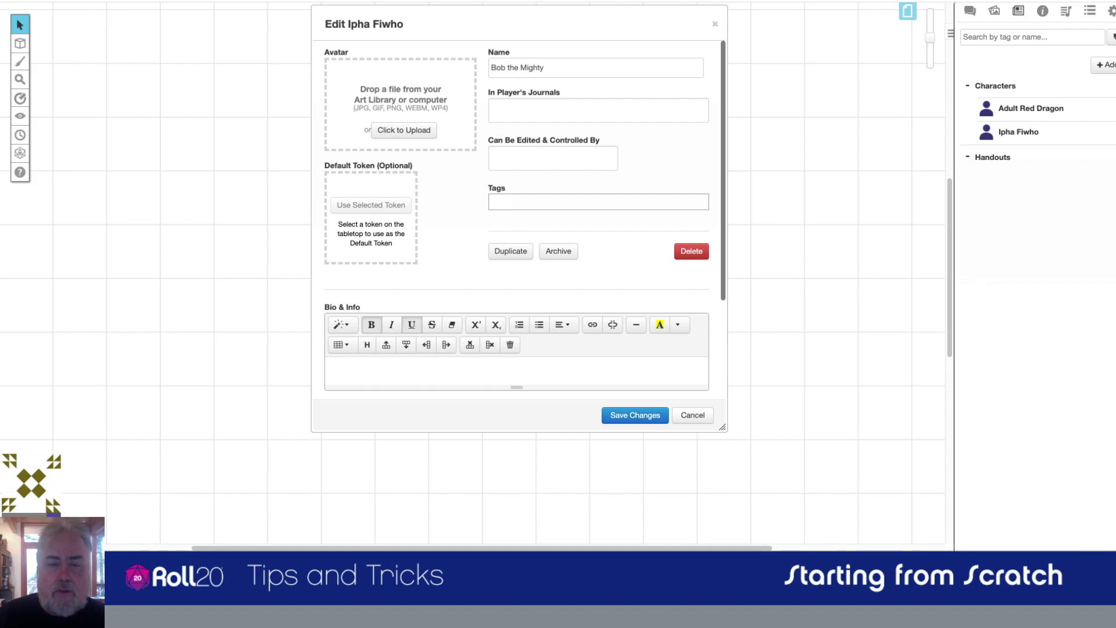
Share the character with the player Bob the Mighty's journal, grant that player edit and control rights, and save the changes
click(598, 110)
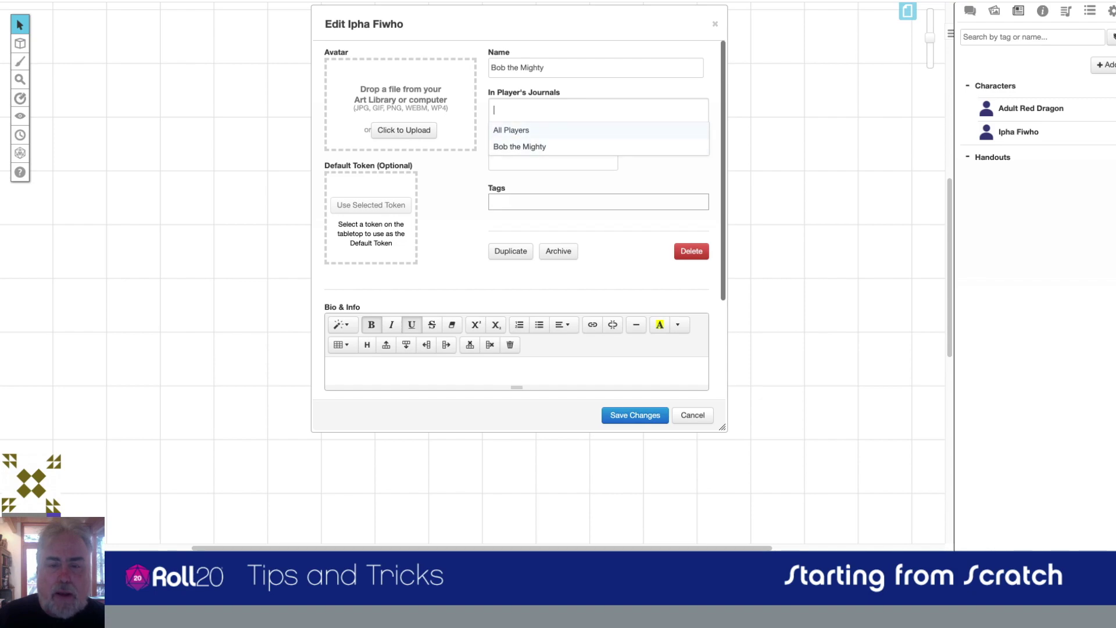
click(520, 147)
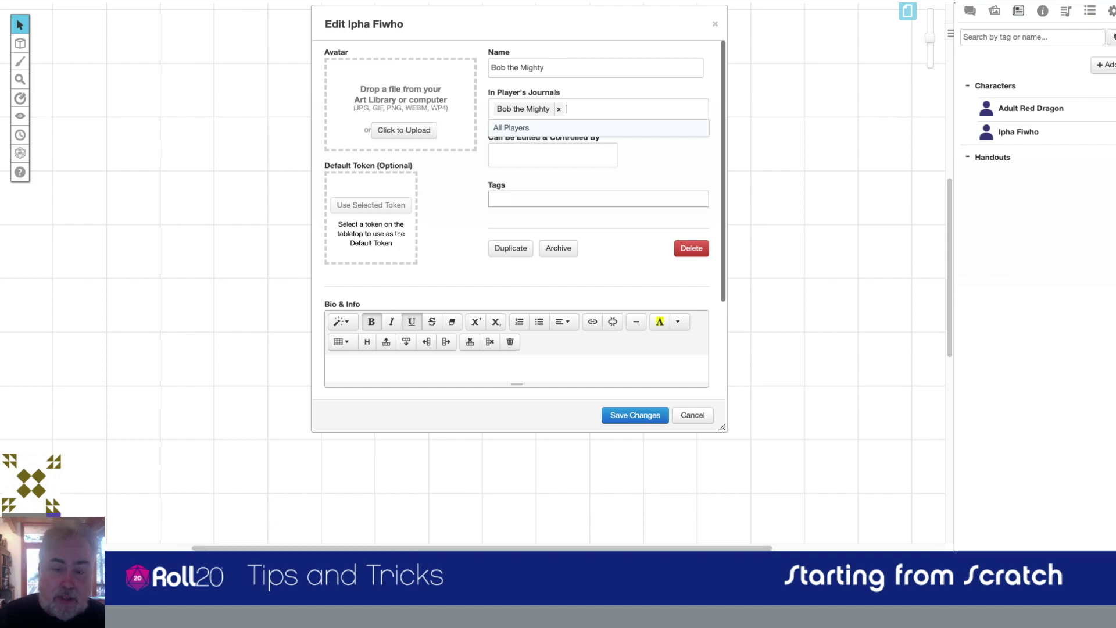
key(Escape)
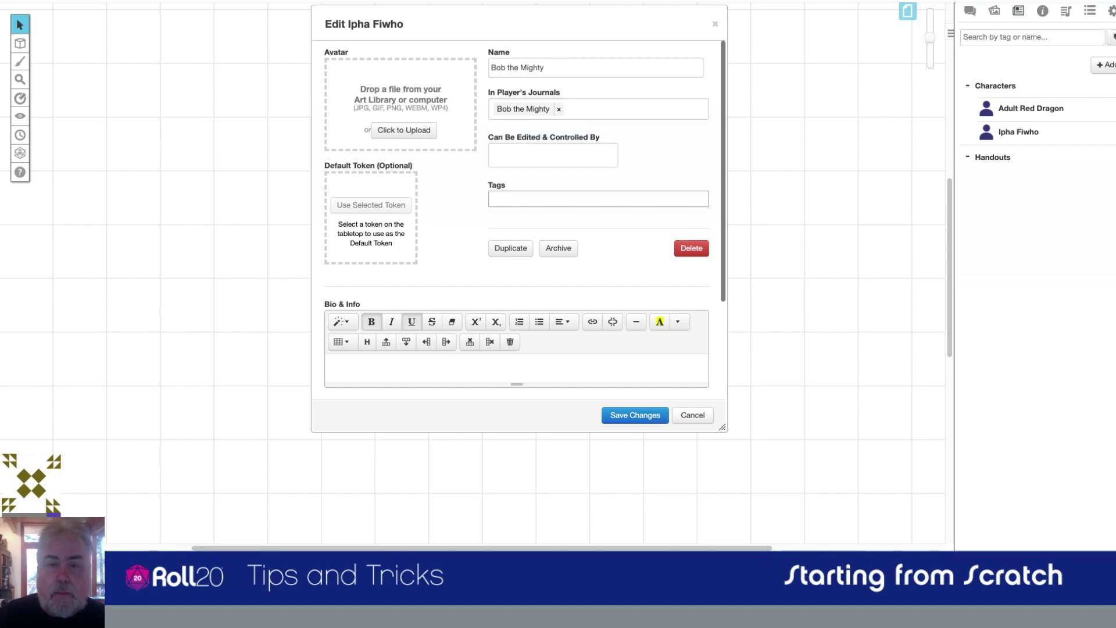
click(553, 155)
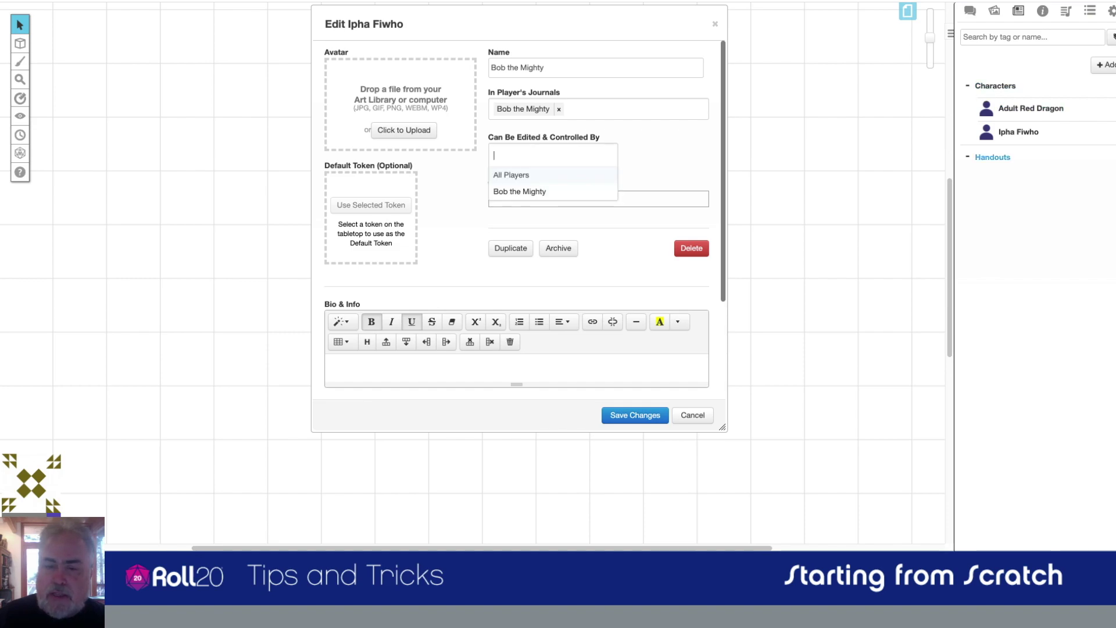
click(519, 192)
key(Escape)
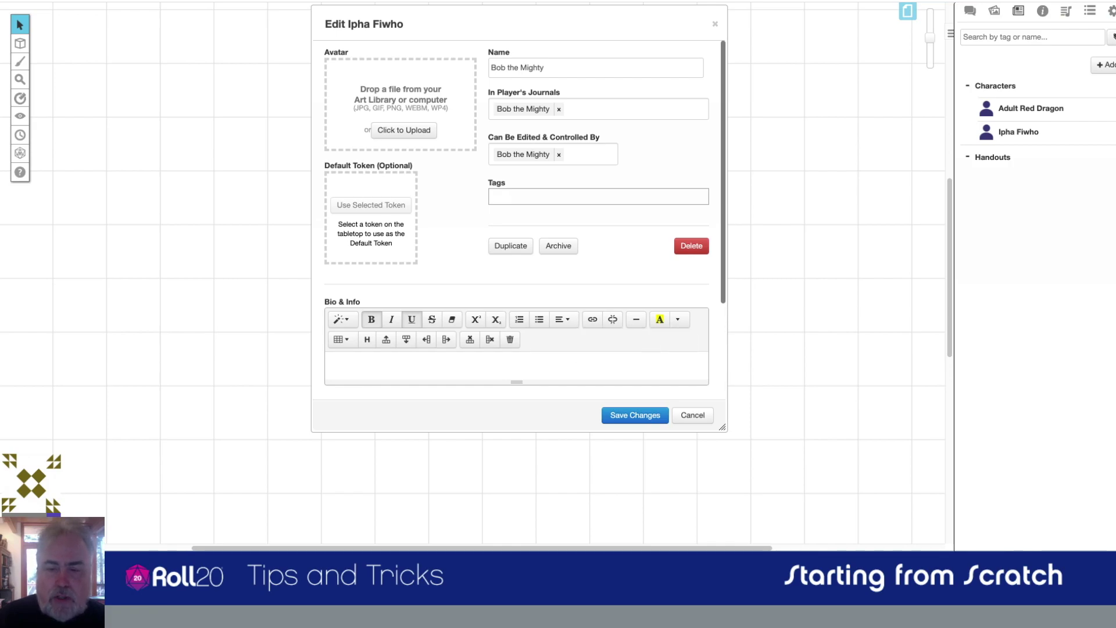
click(635, 415)
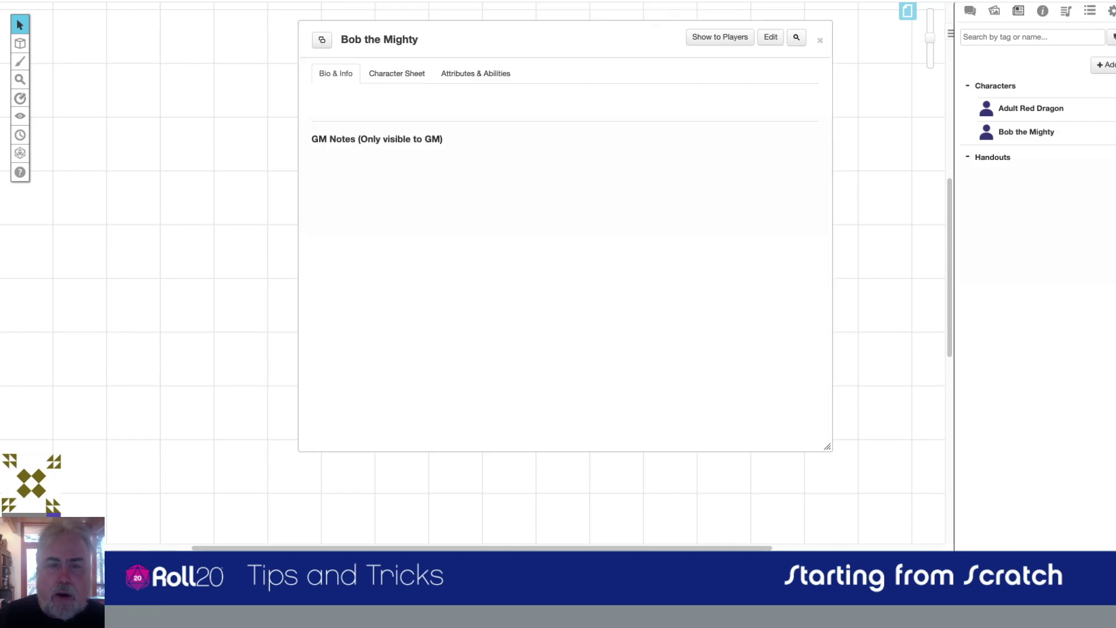
Open Bob the Mighty's character sheet and start creating the character with the Charactermancer
drag(546, 39, 517, 31)
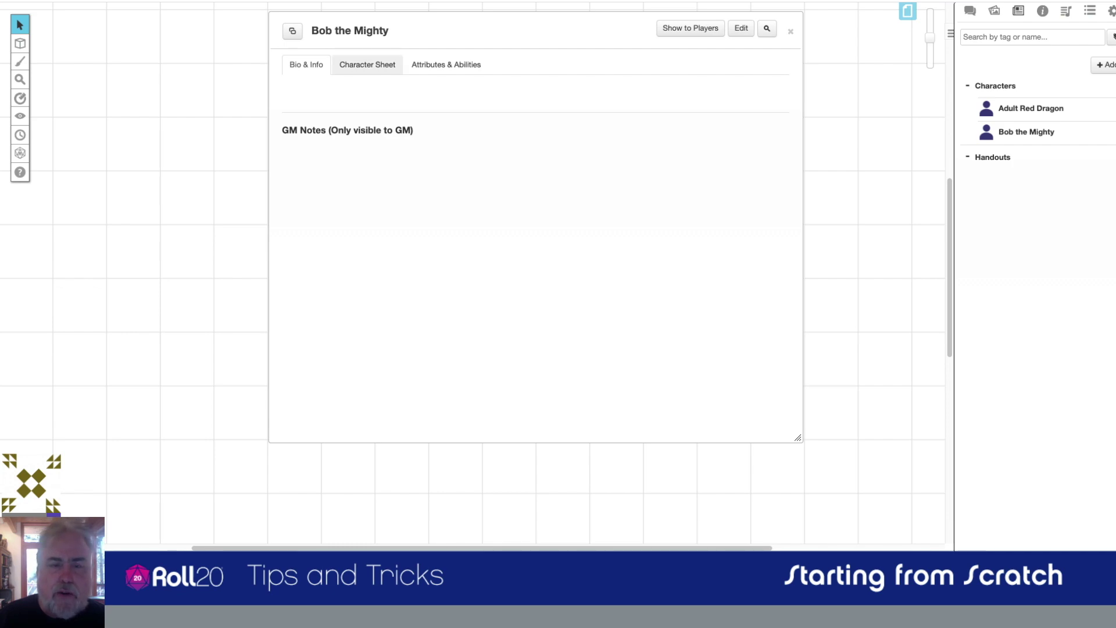
click(368, 65)
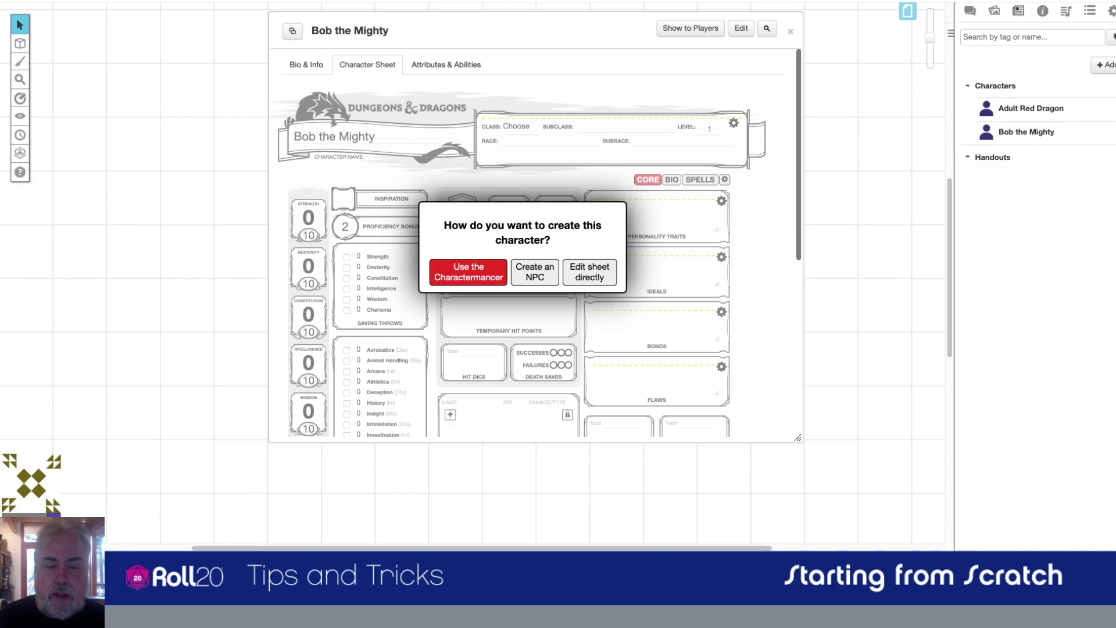
click(469, 272)
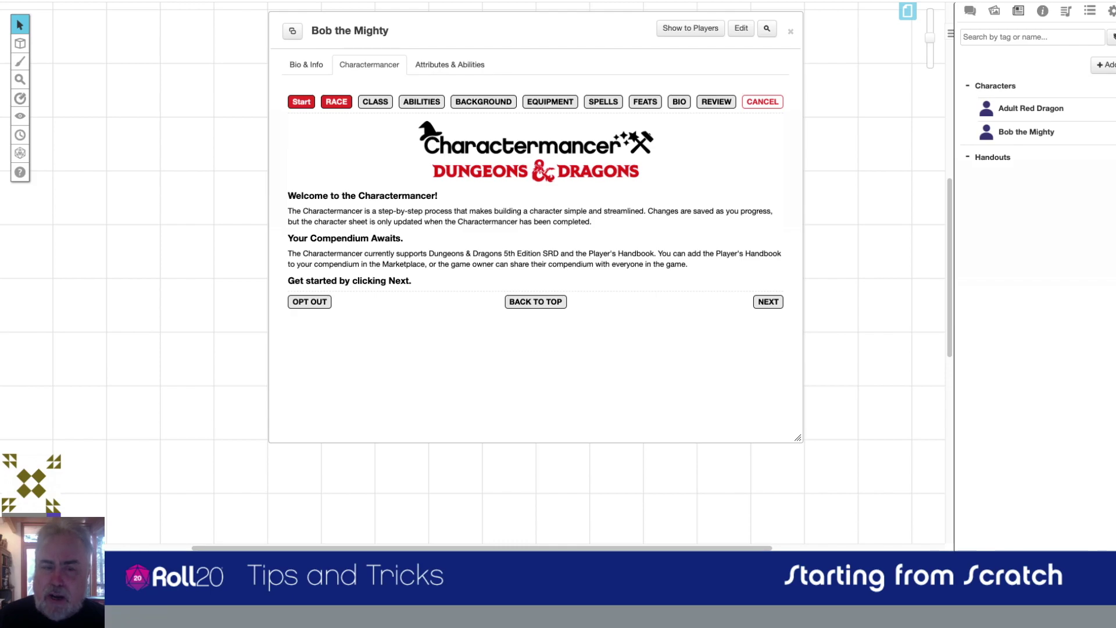
Choose Human (SRD) as the character's race and set the alignment to Chaotic Neutral
click(336, 101)
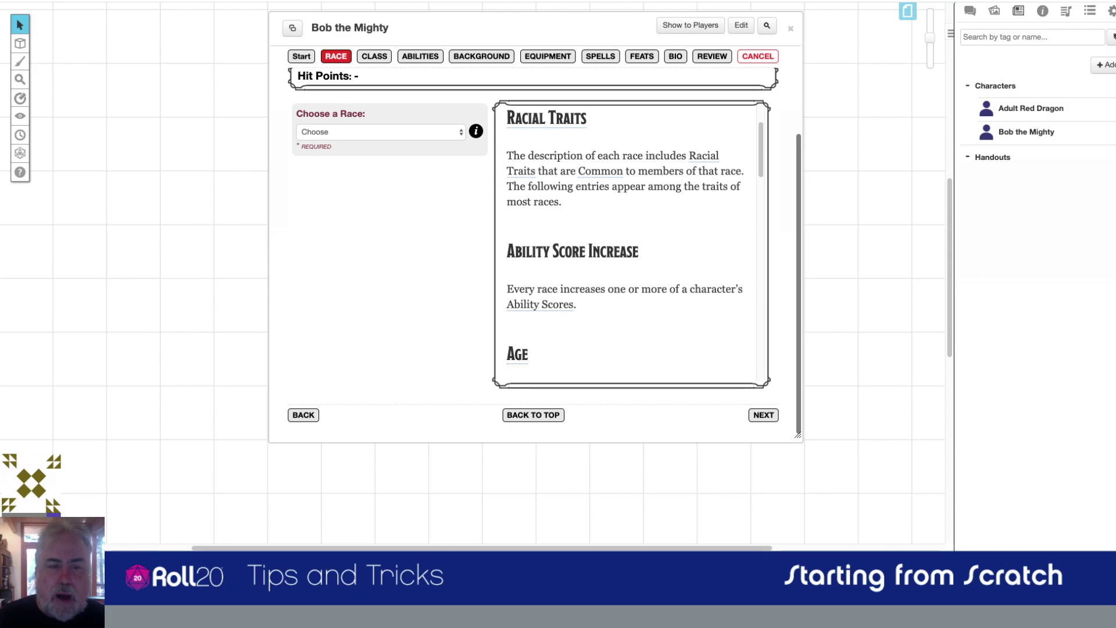
click(381, 132)
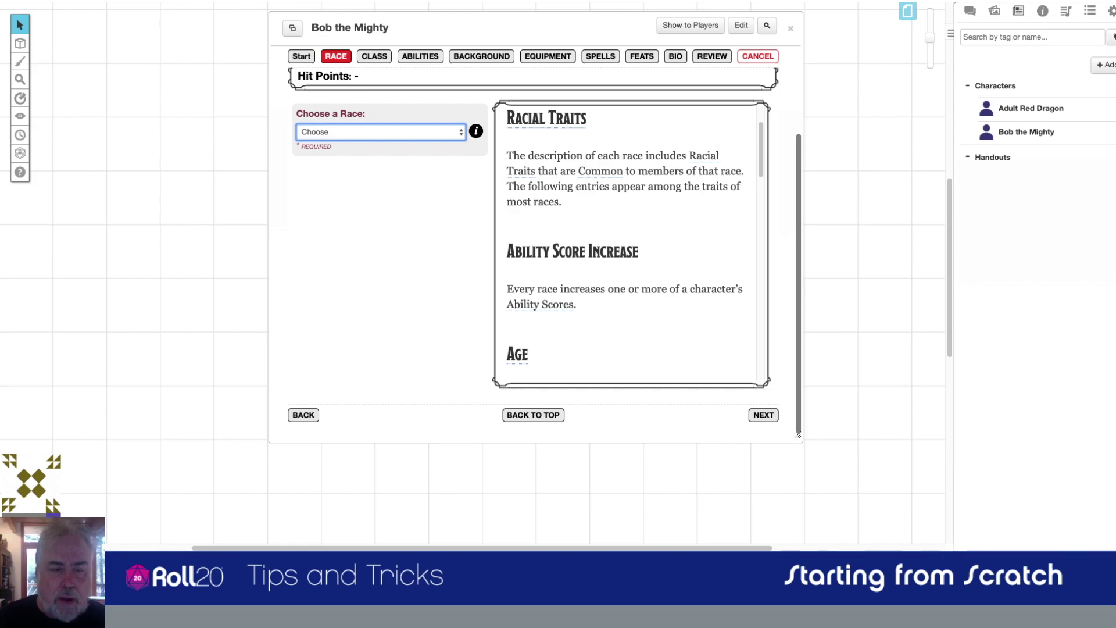
click(380, 132)
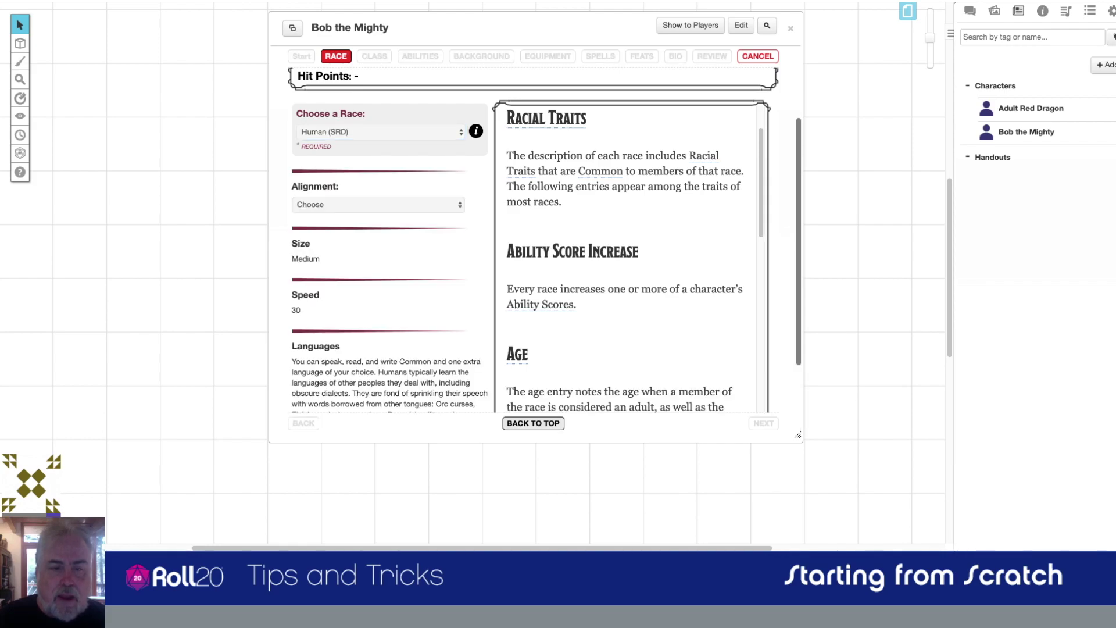
scroll(533, 238, down, 1)
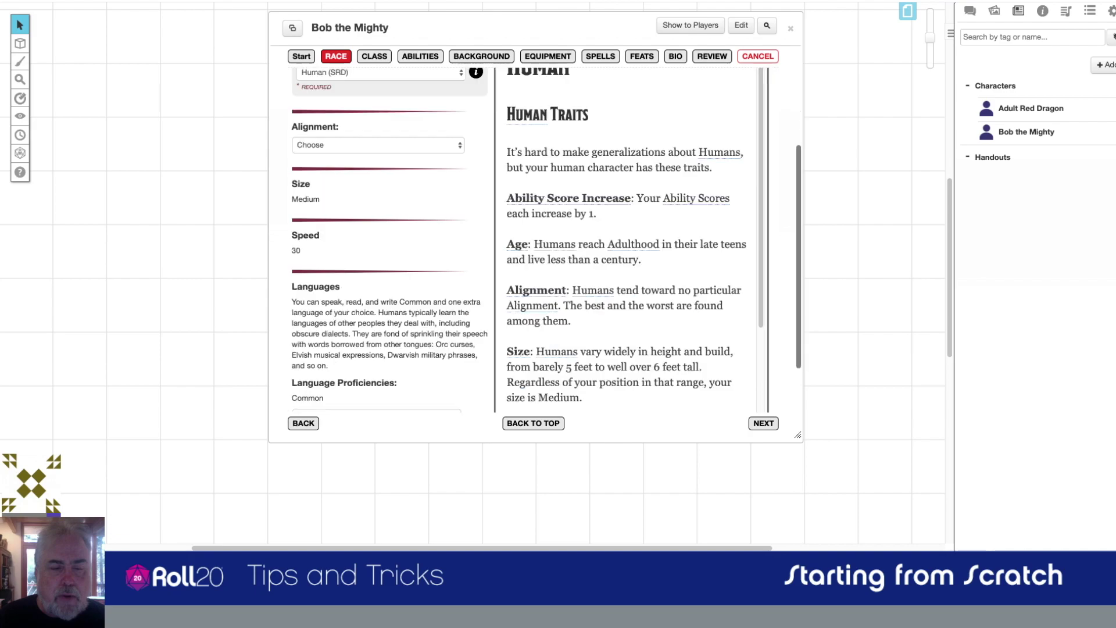
click(378, 145)
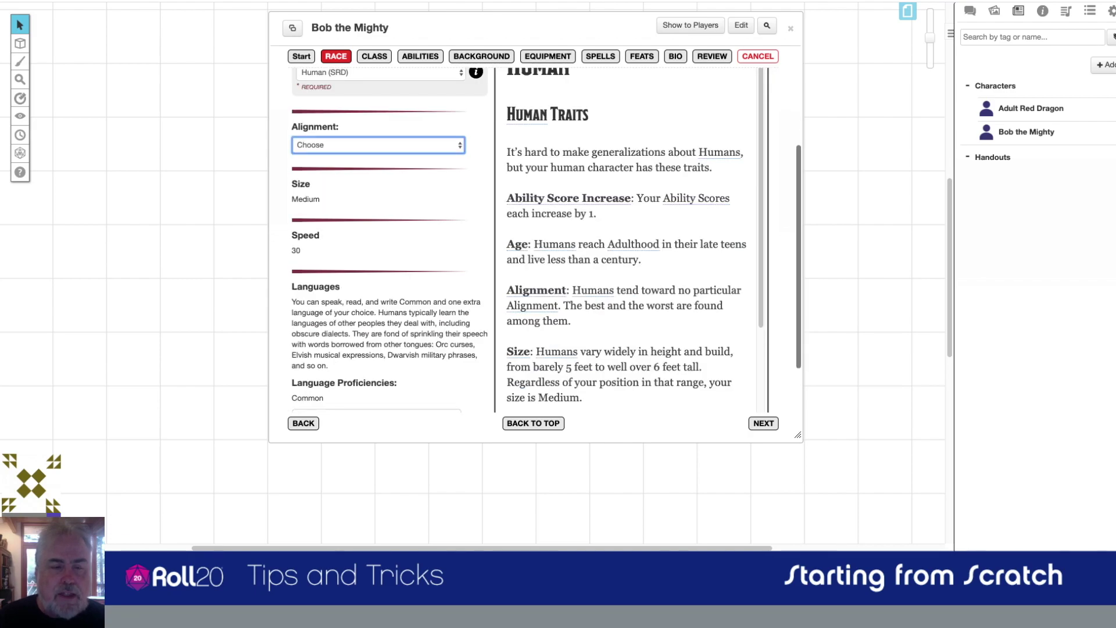
click(378, 145)
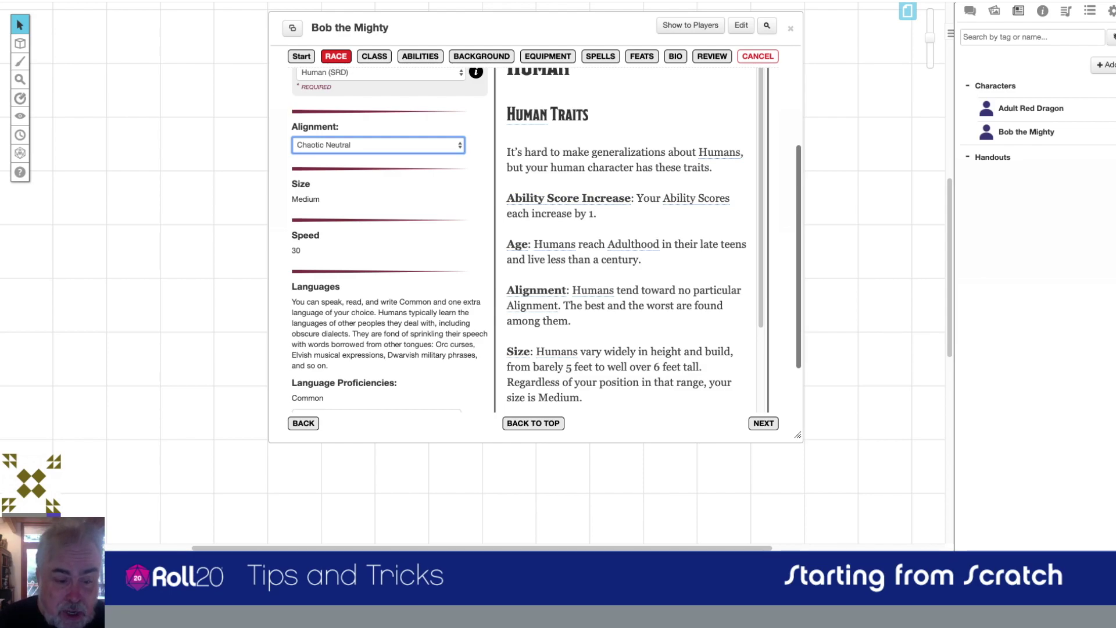
Set the extra language proficiency to Dwarvish (SRD) and the subrace to Standard Human (SRD)
scroll(535, 238, down, 3)
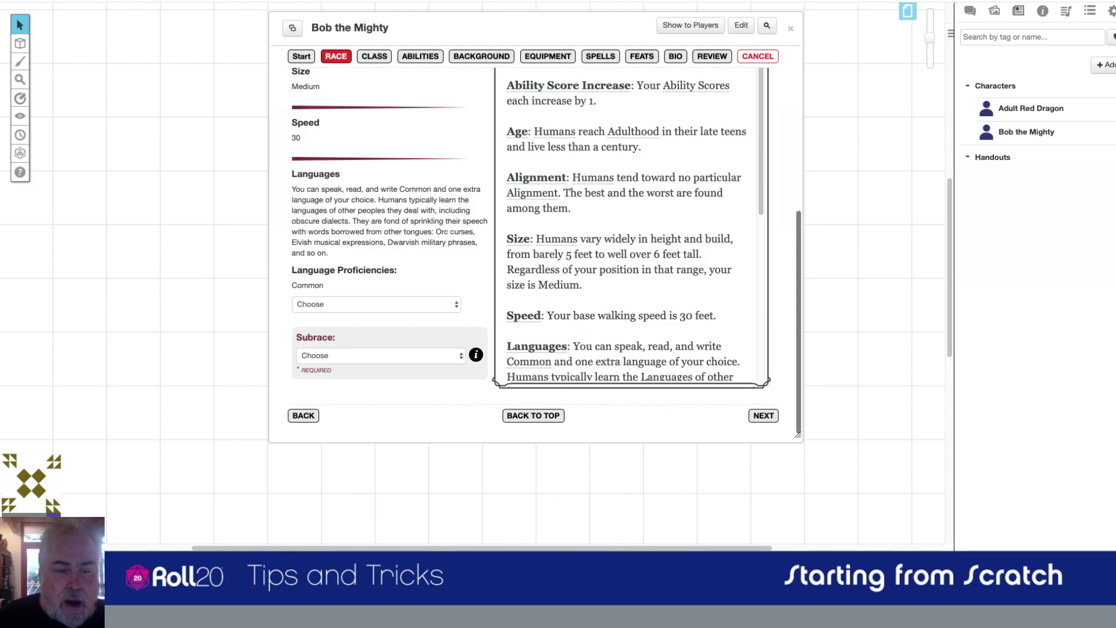
click(376, 304)
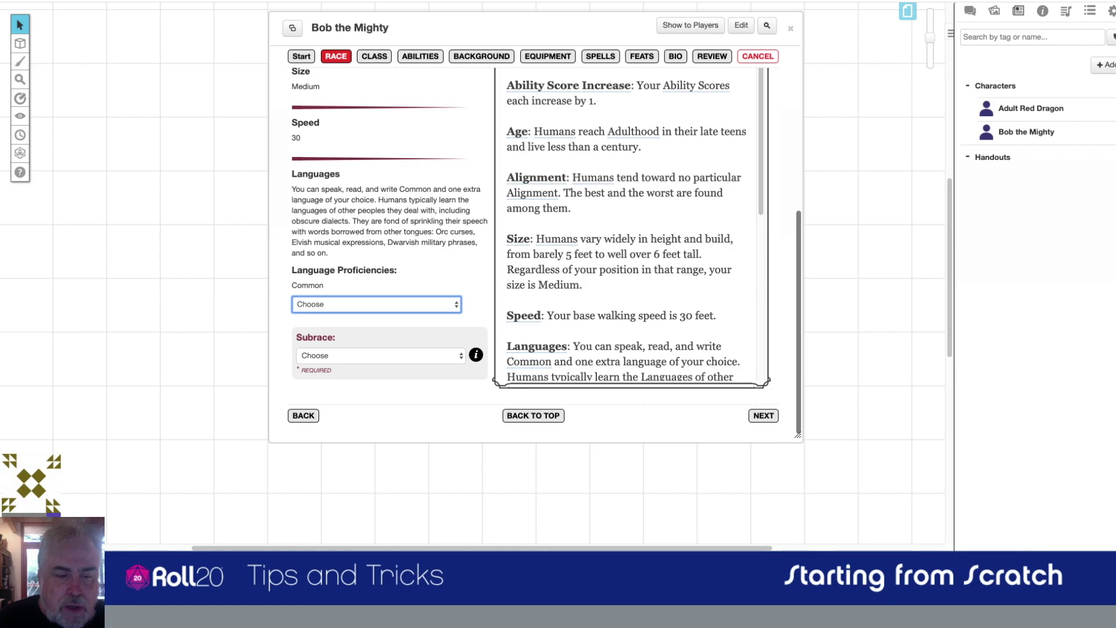
click(530, 362)
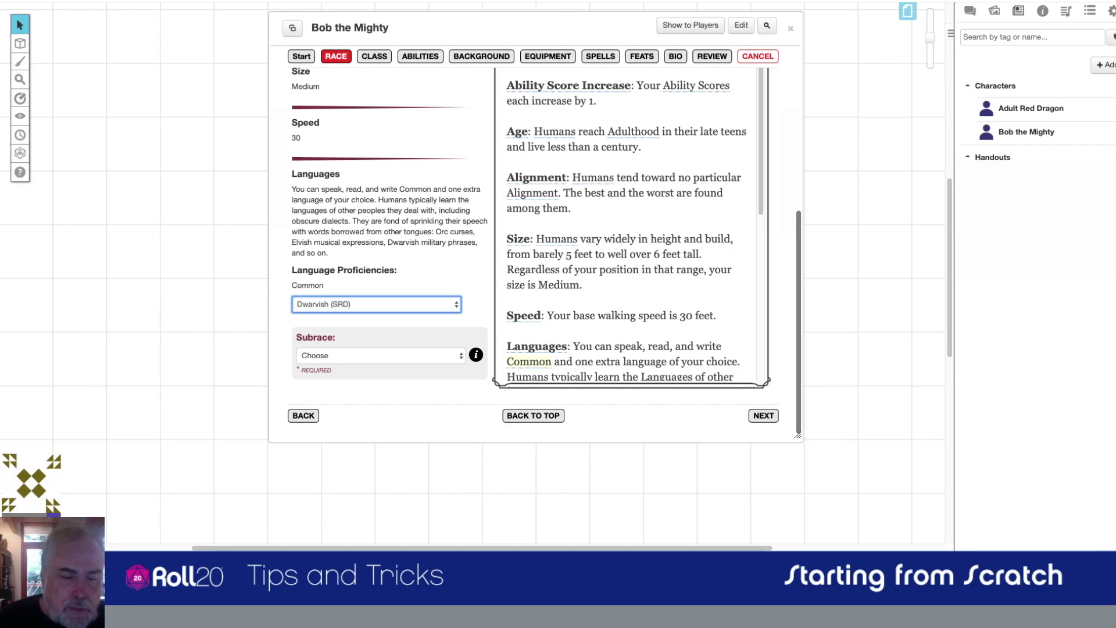
click(381, 355)
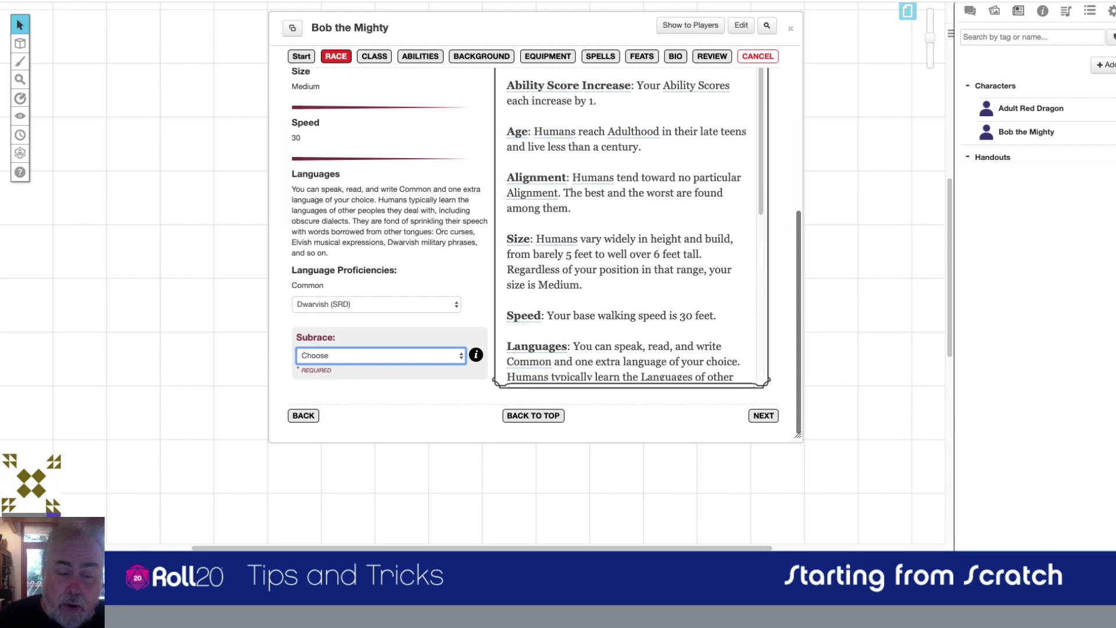
click(349, 368)
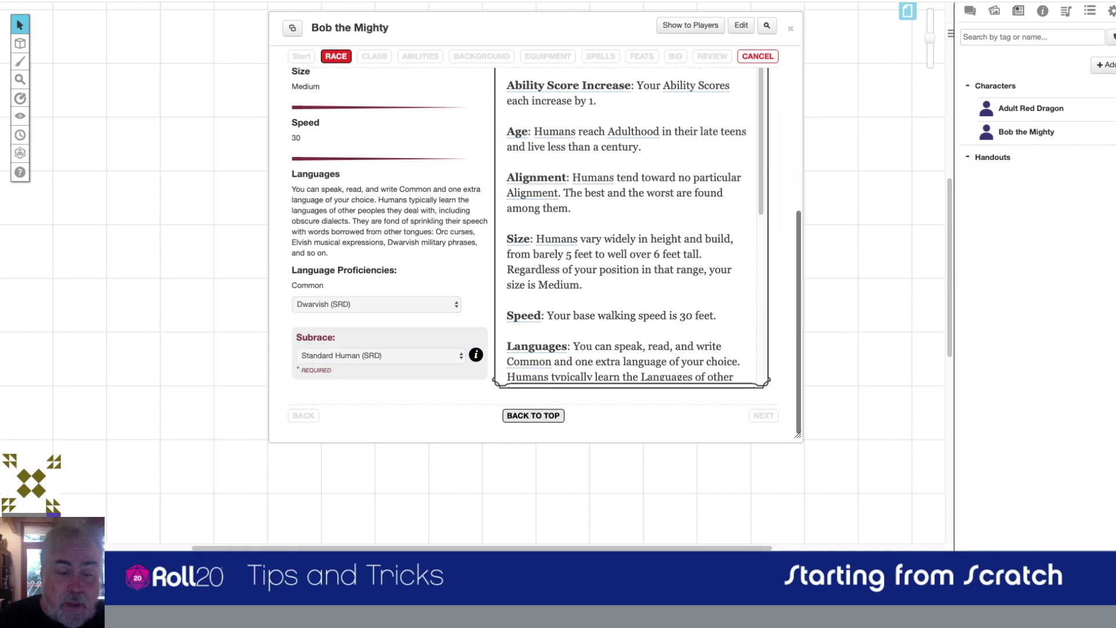
Review the race choices, the subrace ability score increases and the Standard Human compendium description
scroll(381, 349, up, 2)
scroll(383, 291, down, 2)
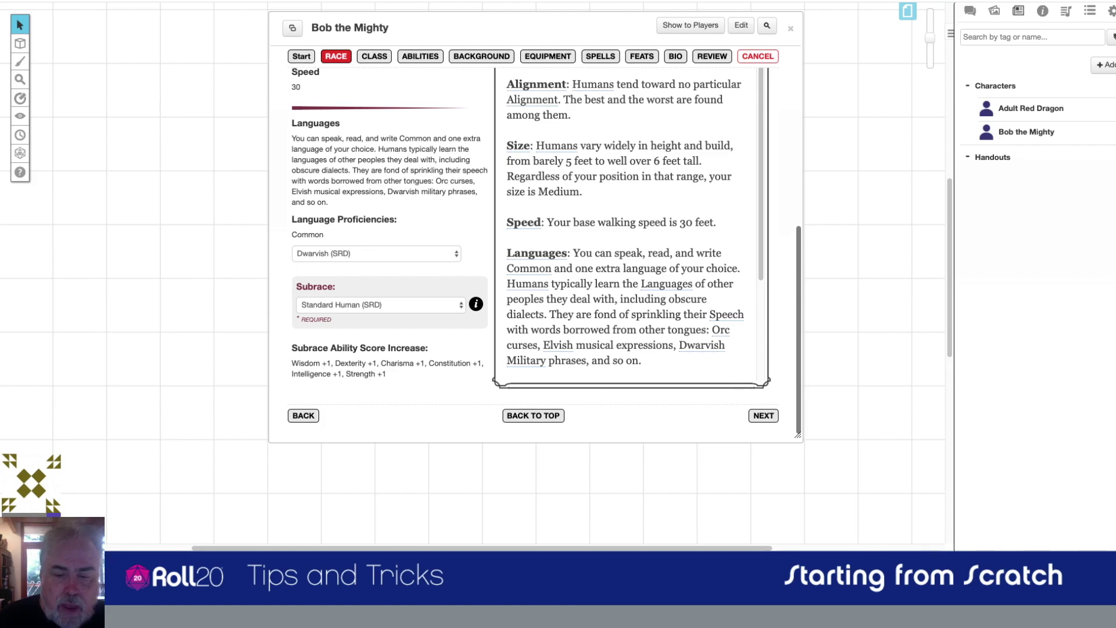
scroll(535, 245, up, 2)
scroll(535, 244, down, 2)
scroll(535, 245, up, 5)
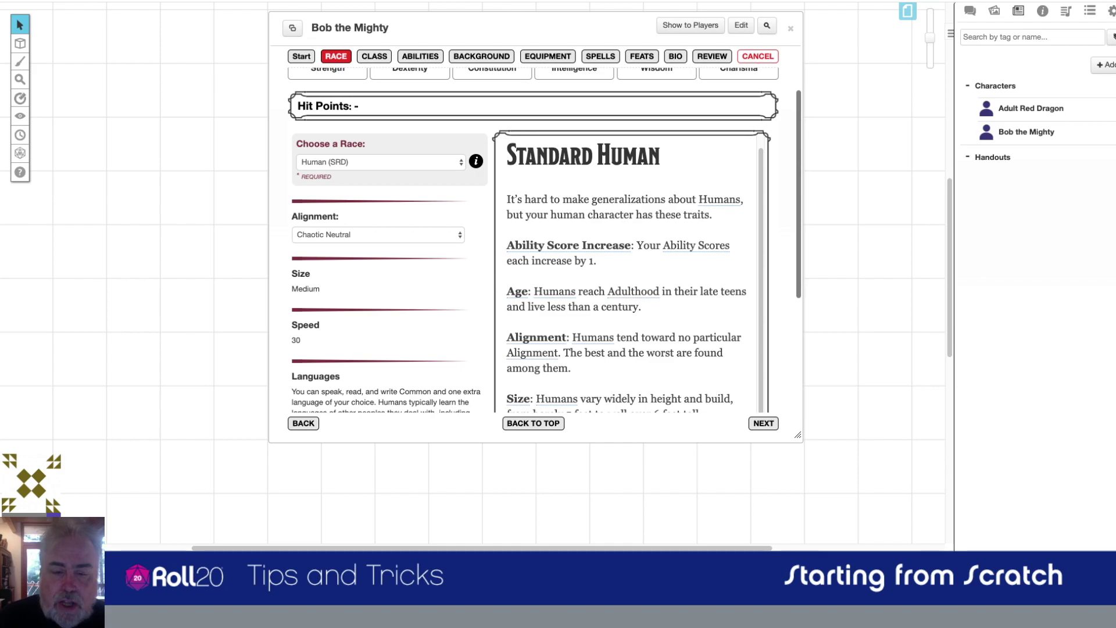
scroll(628, 261, down, 5)
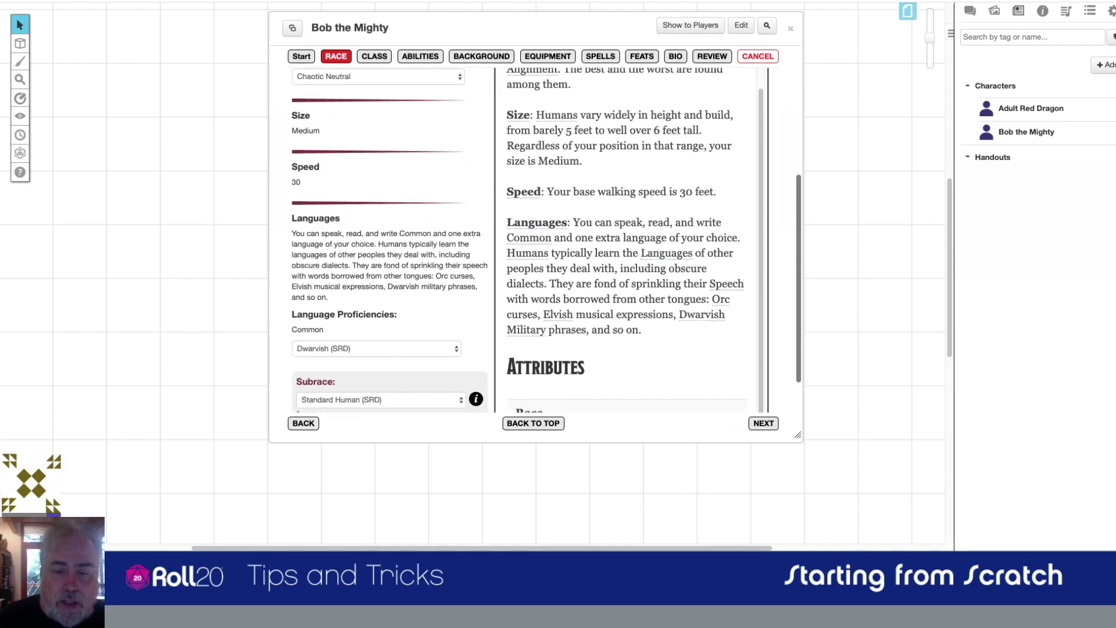
scroll(535, 244, down, 3)
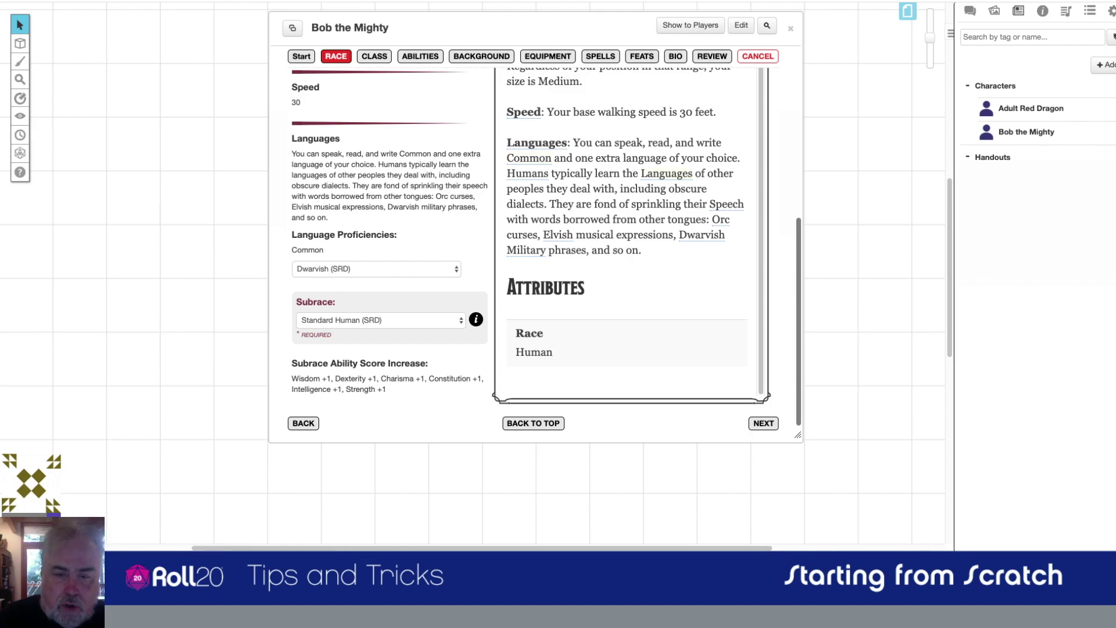
scroll(631, 233, up, 15)
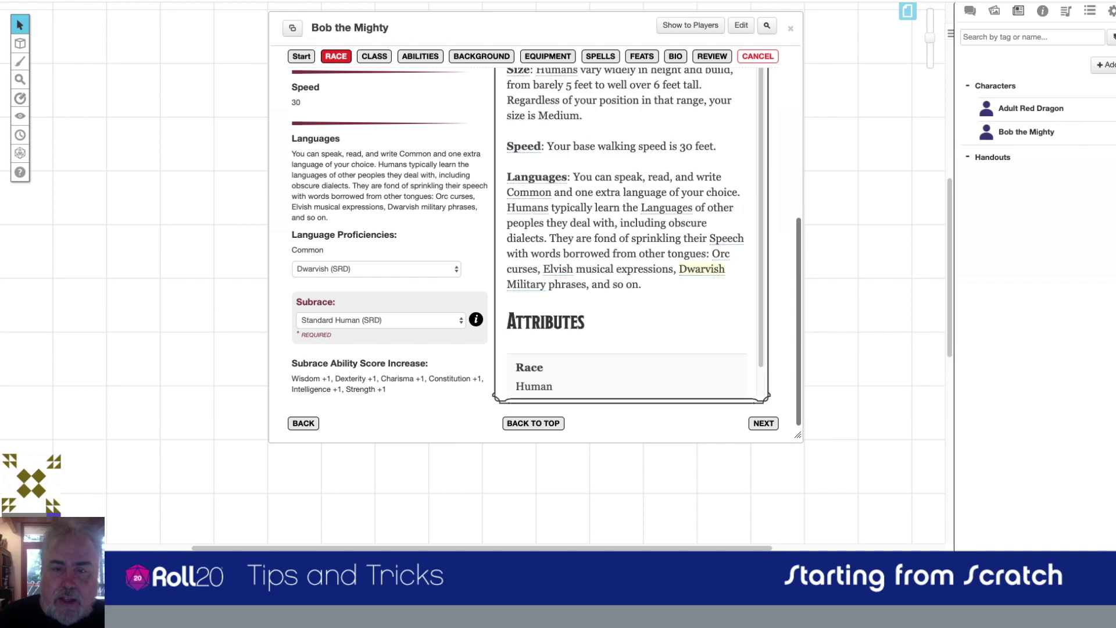
scroll(696, 239, up, 1)
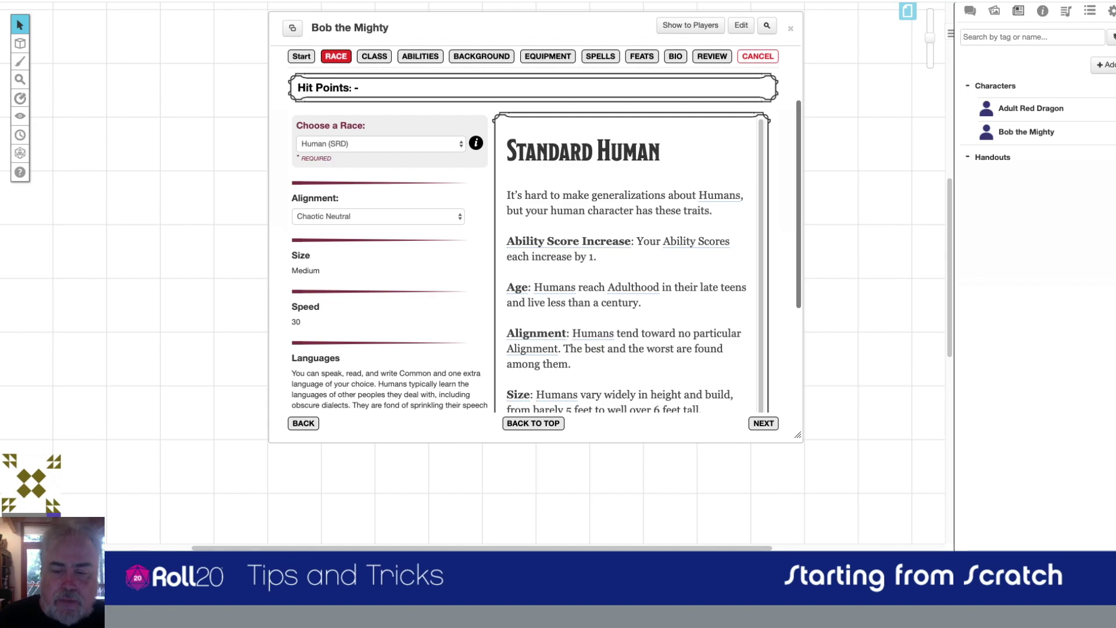
scroll(631, 265, down, 3)
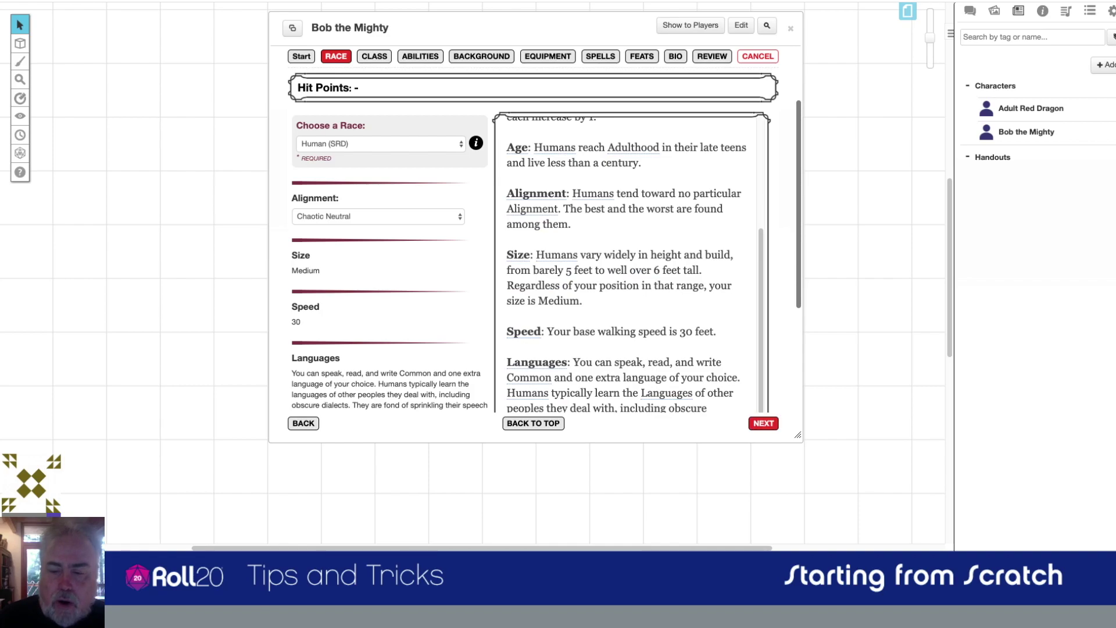
Advance to the class stage and choose Fighter (SRD) as the character's class
click(764, 423)
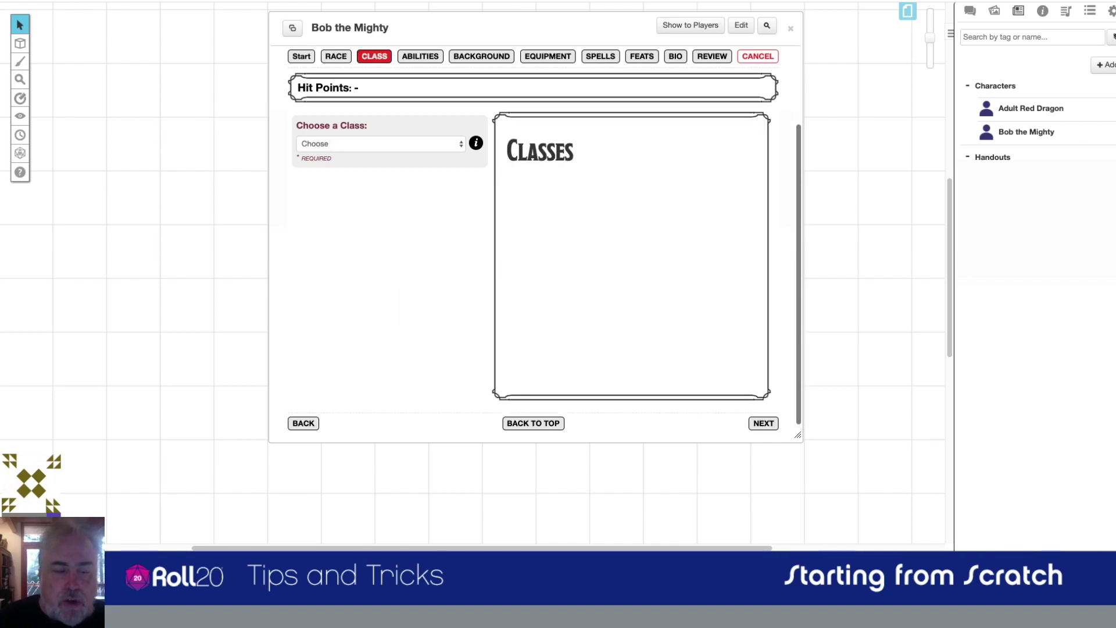
click(381, 143)
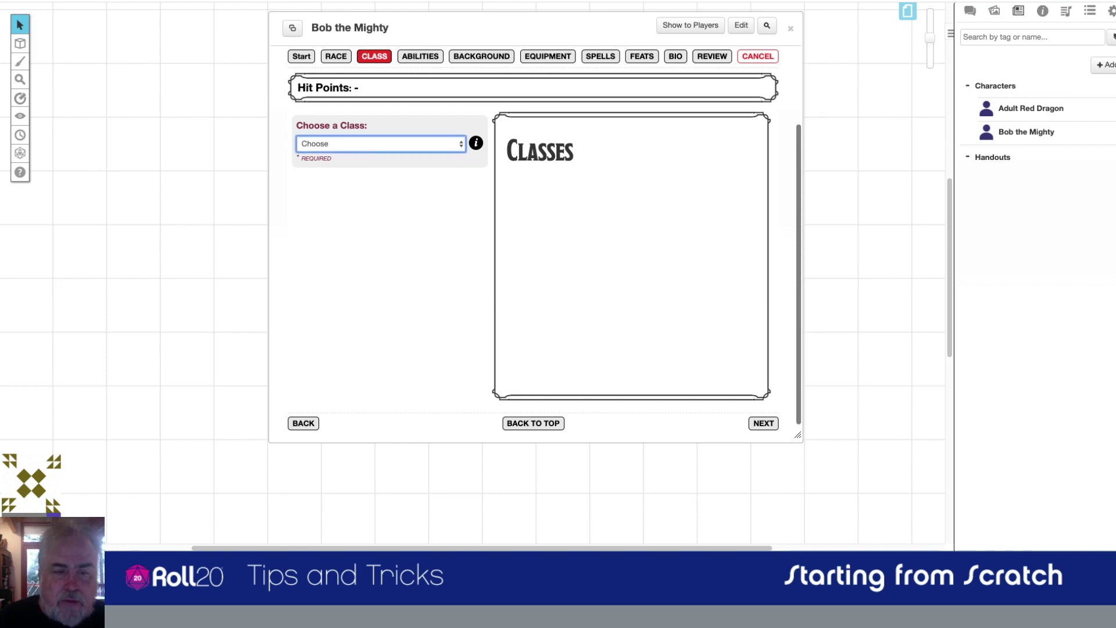
click(349, 204)
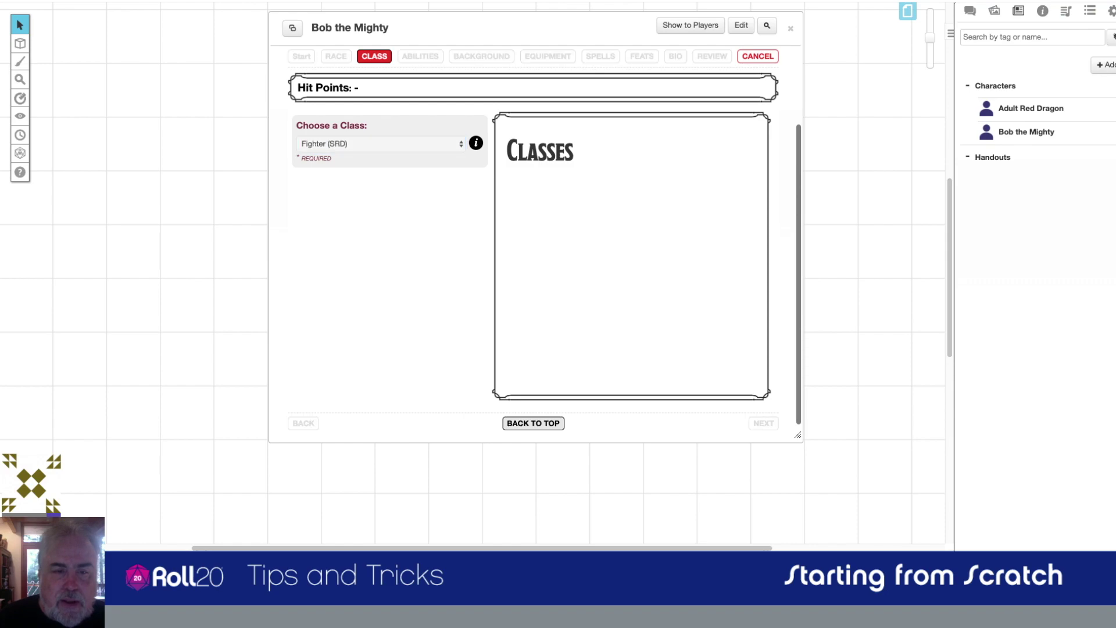
scroll(381, 244, down, 2)
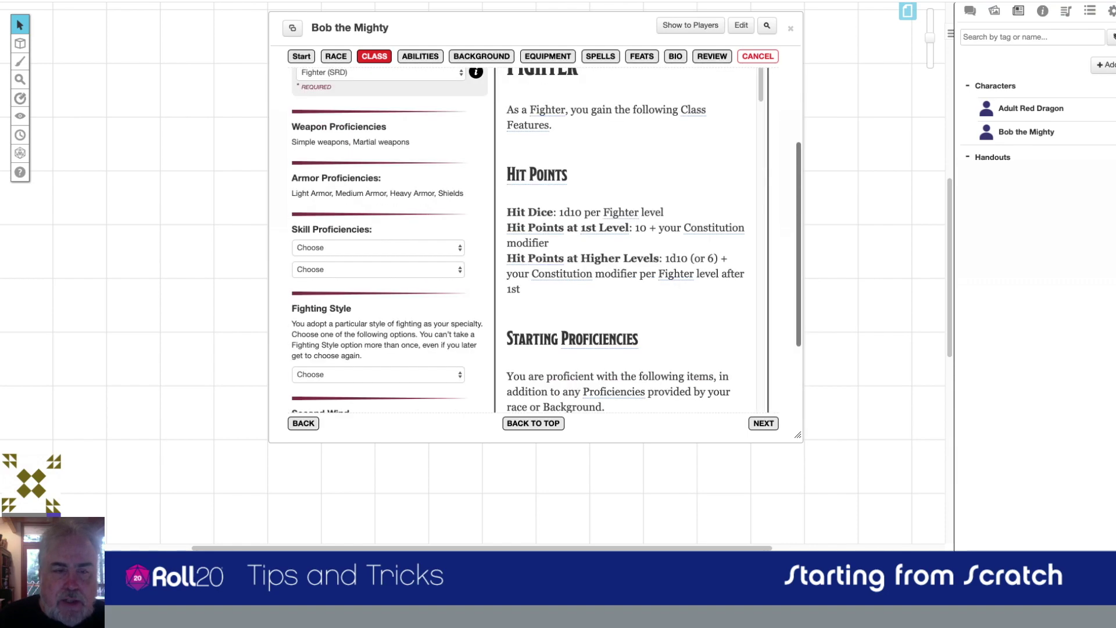
Set the Fighter's two skill proficiencies to Perception and Athletics
scroll(535, 239, up, 2)
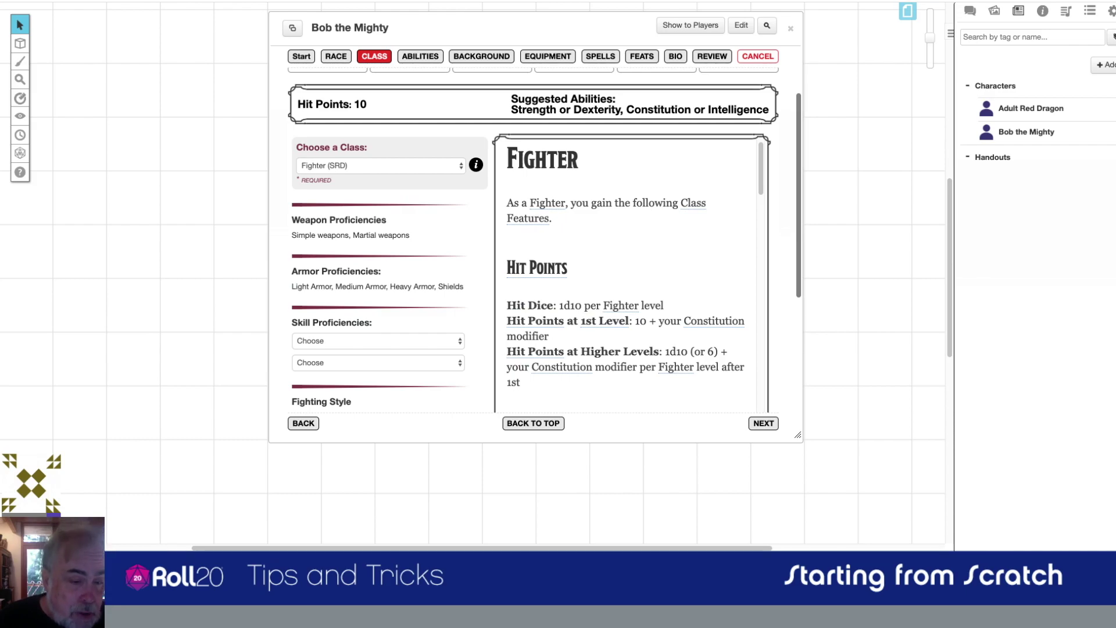
scroll(535, 239, down, 2)
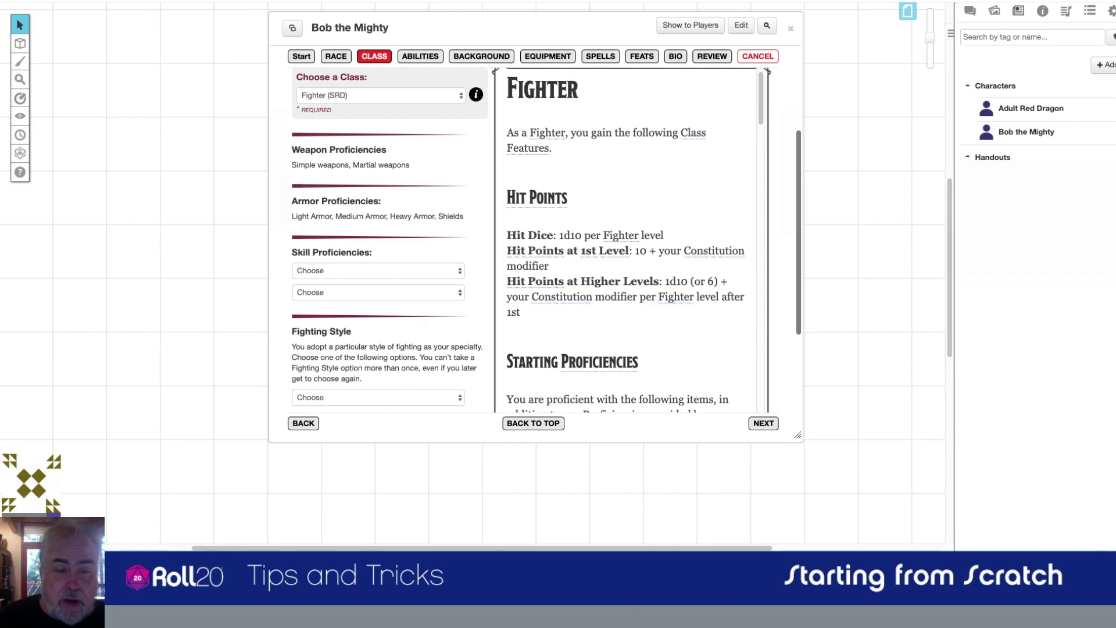
scroll(524, 238, down, 1)
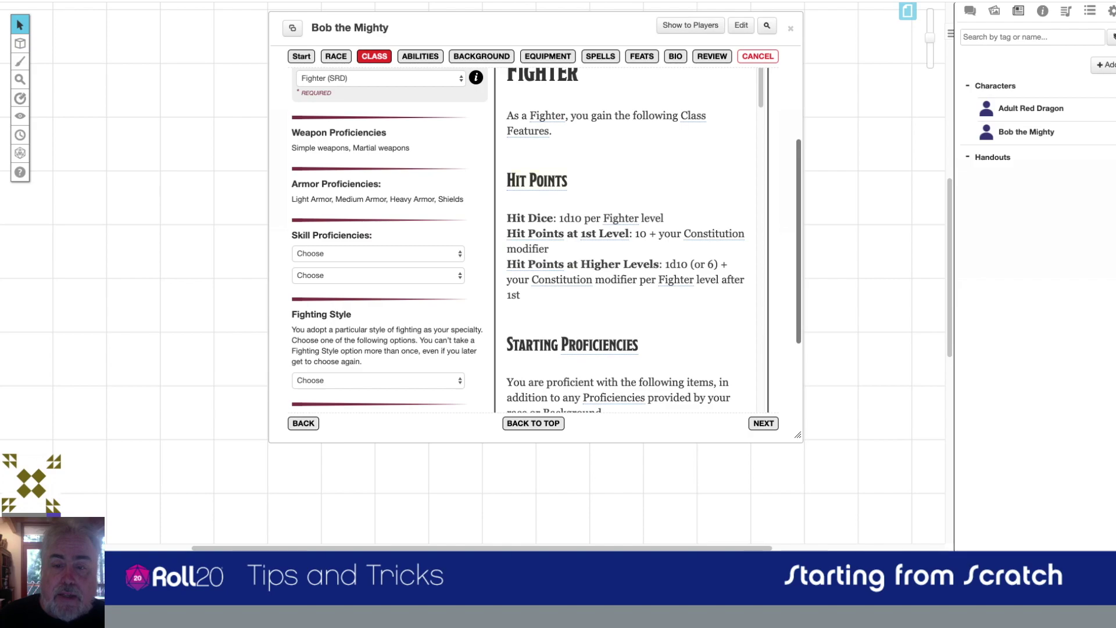
scroll(631, 238, down, 5)
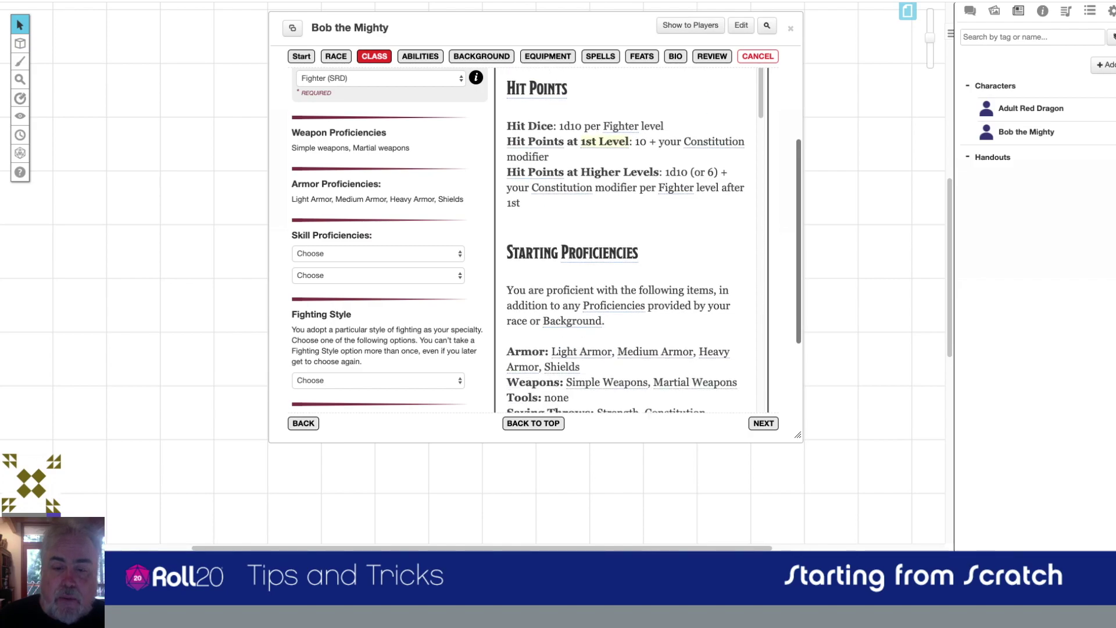
scroll(631, 238, down, 1)
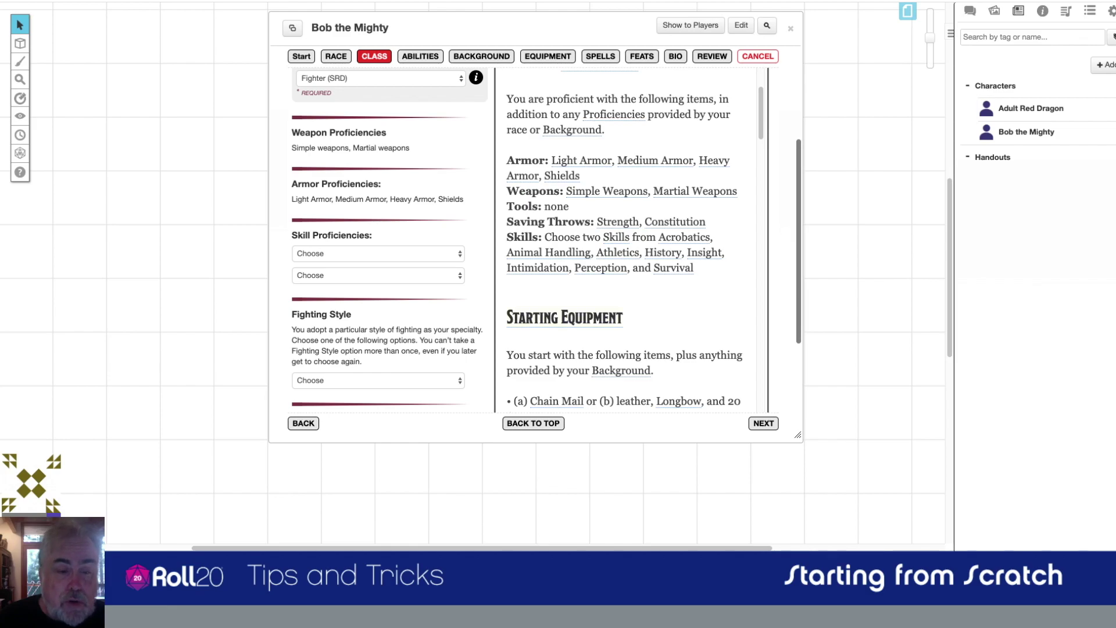
click(377, 254)
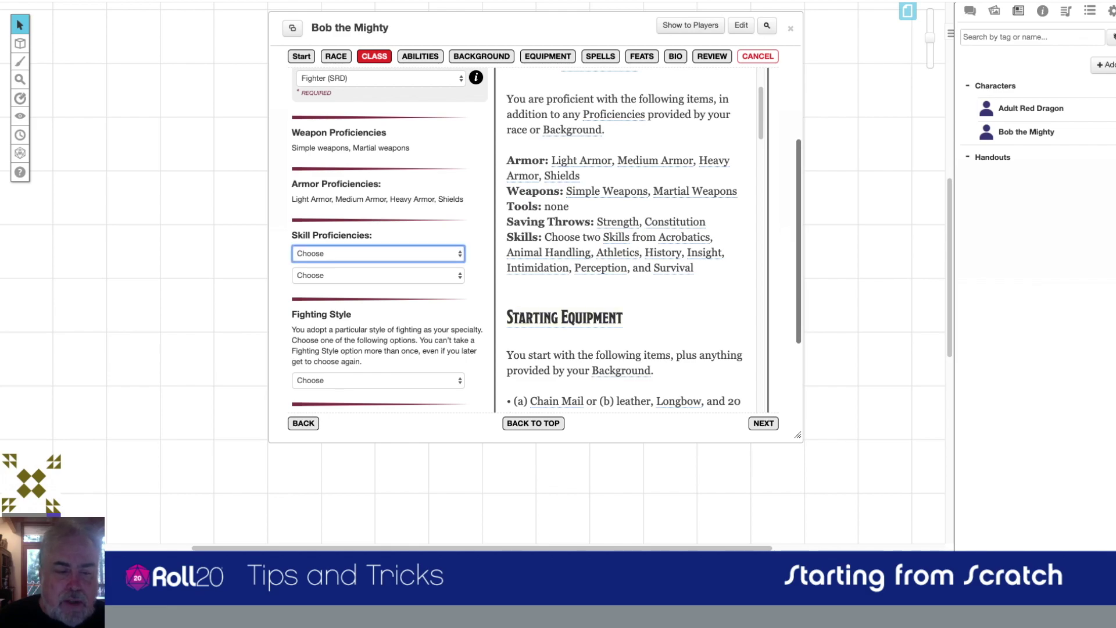
click(334, 332)
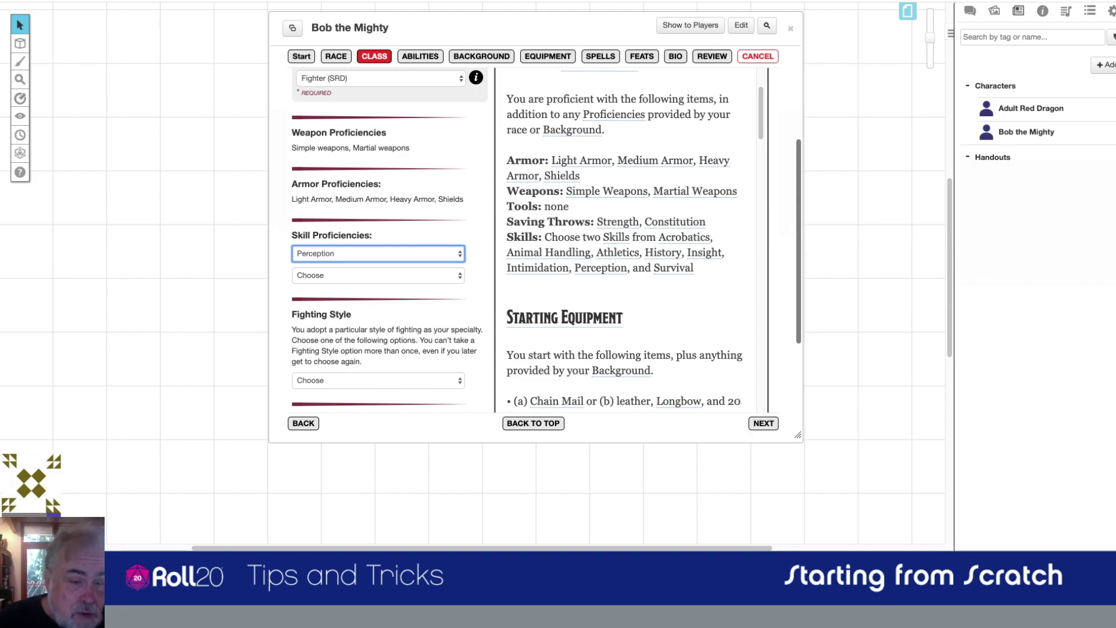
click(378, 275)
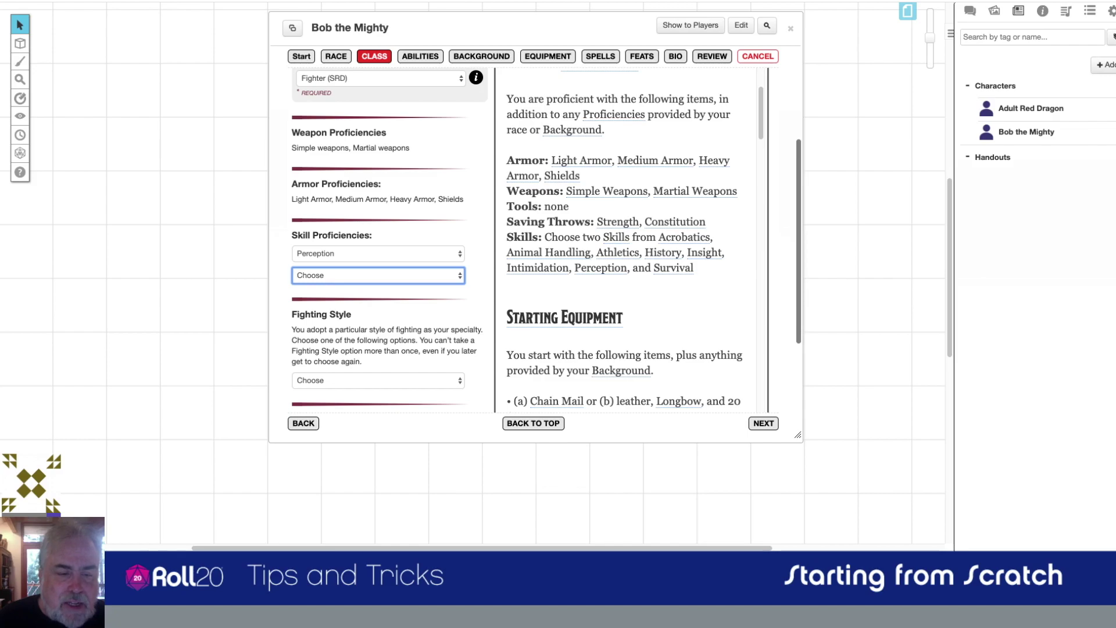
click(326, 310)
Set the Fighter's fighting style to Great Weapon Fighting
scroll(535, 245, down, 5)
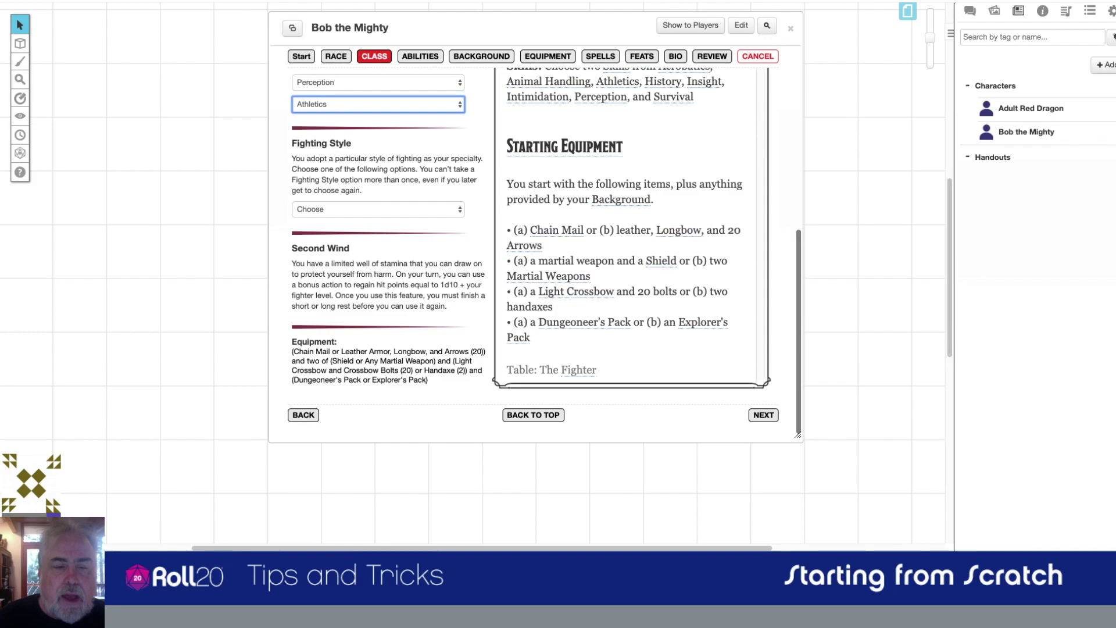
click(378, 210)
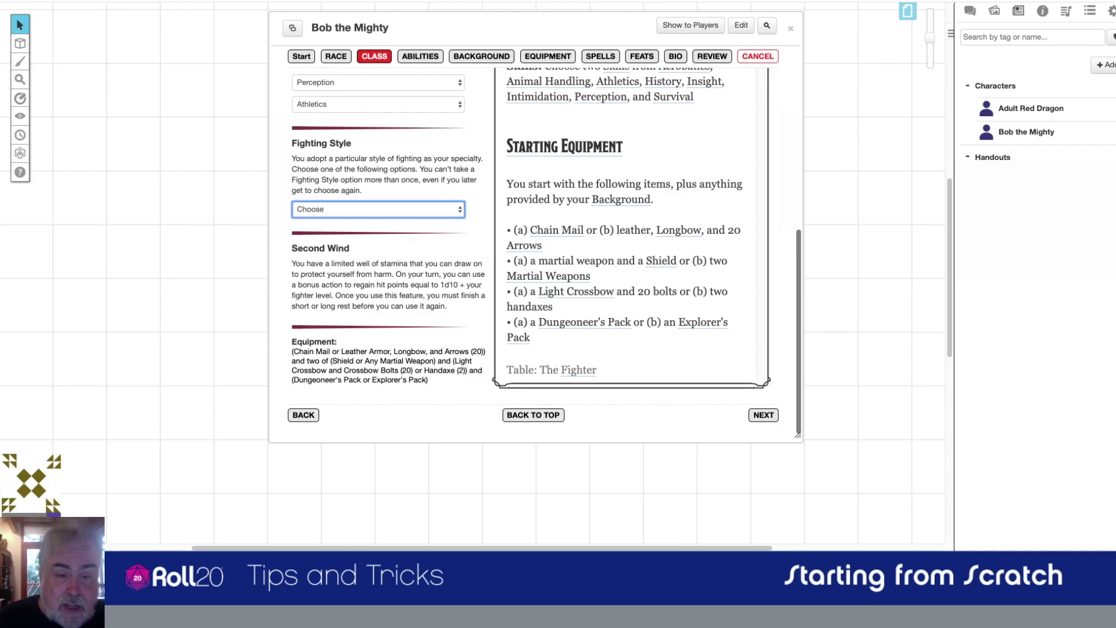
click(336, 253)
Review the Fighter class choices, the fighting style description, the Second Wind feature and the starting equipment
scroll(378, 244, up, 6)
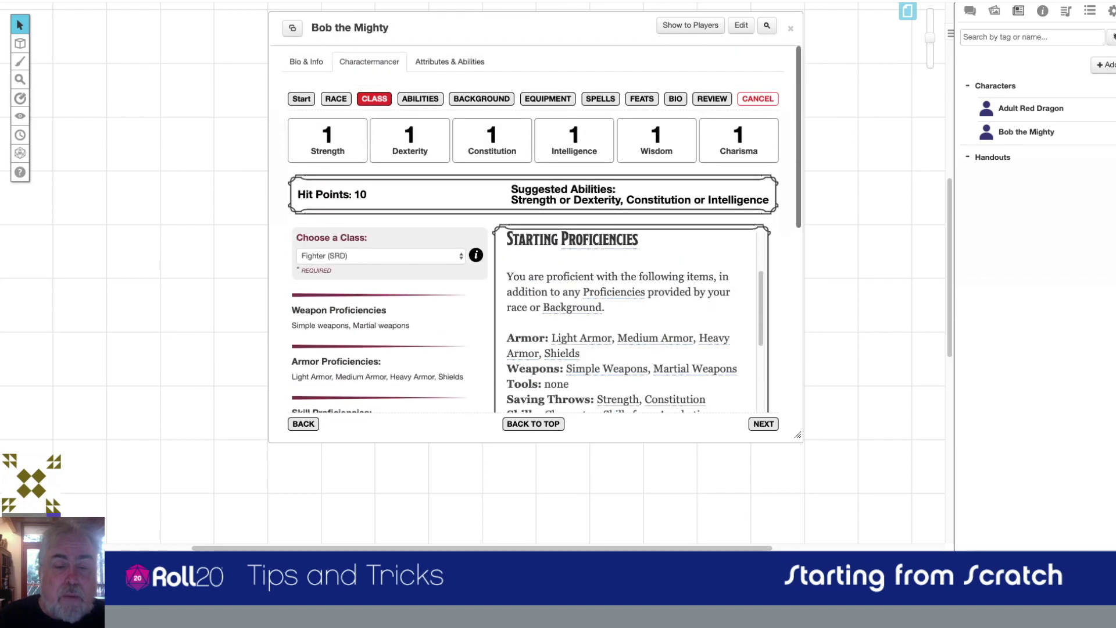
scroll(535, 233, down, 5)
scroll(535, 238, down, 2)
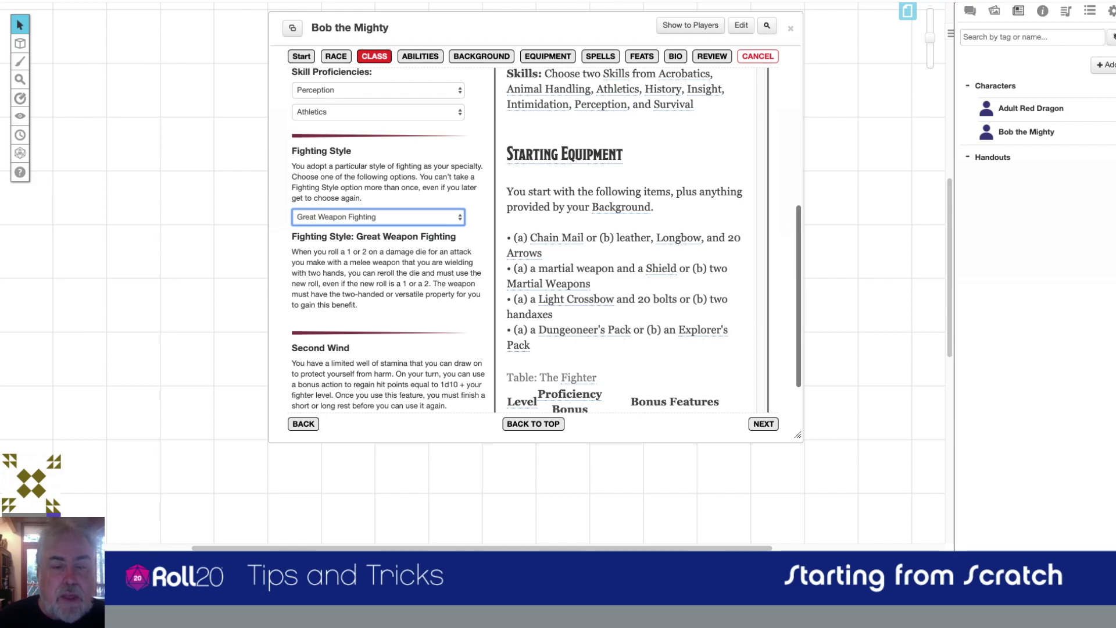
scroll(535, 239, down, 2)
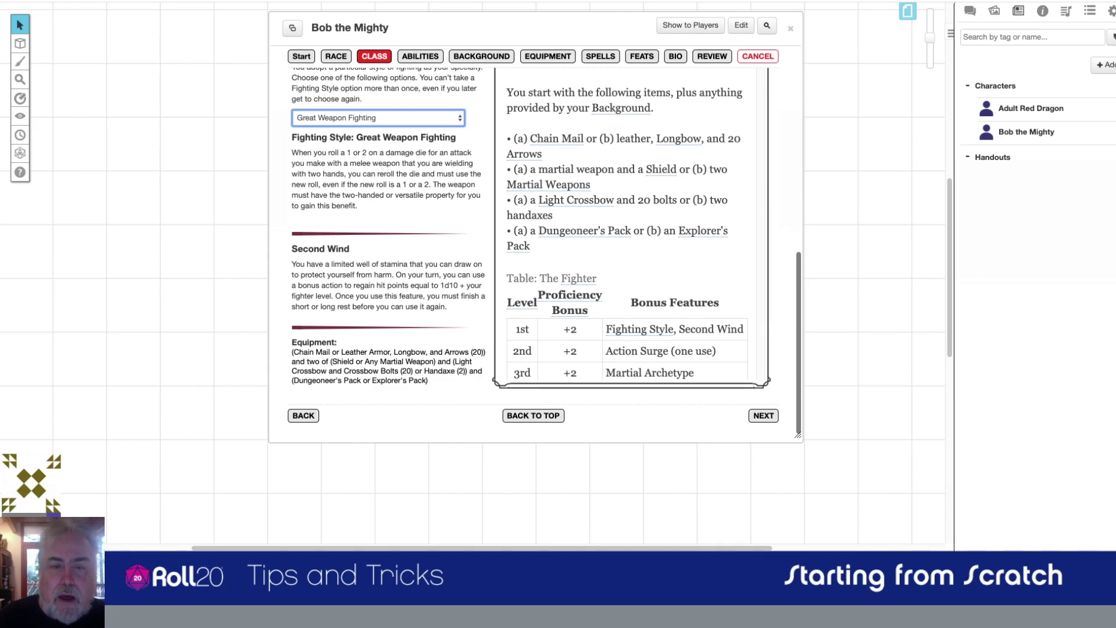
scroll(535, 239, up, 5)
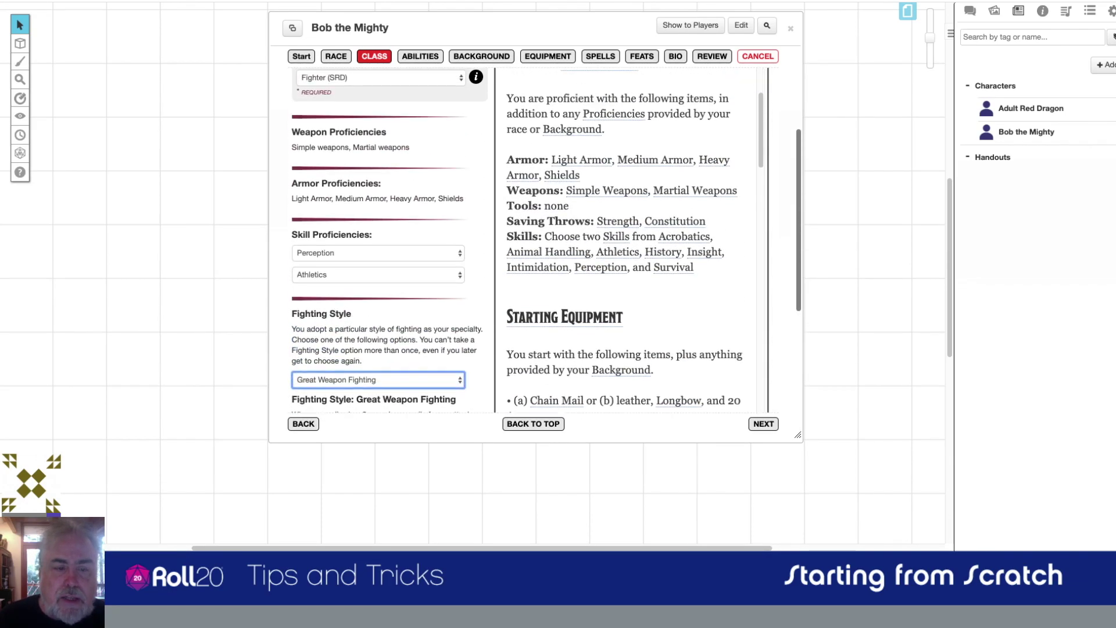
scroll(535, 238, down, 3)
scroll(535, 238, up, 5)
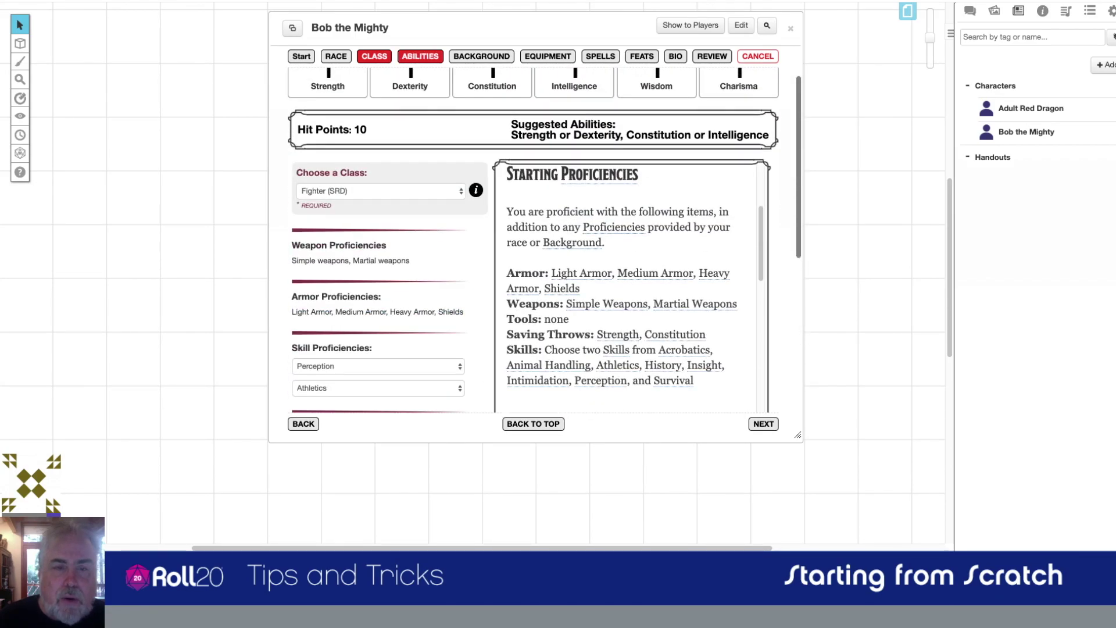
Advance to the abilities stage and set the ability score method to Custom
click(420, 56)
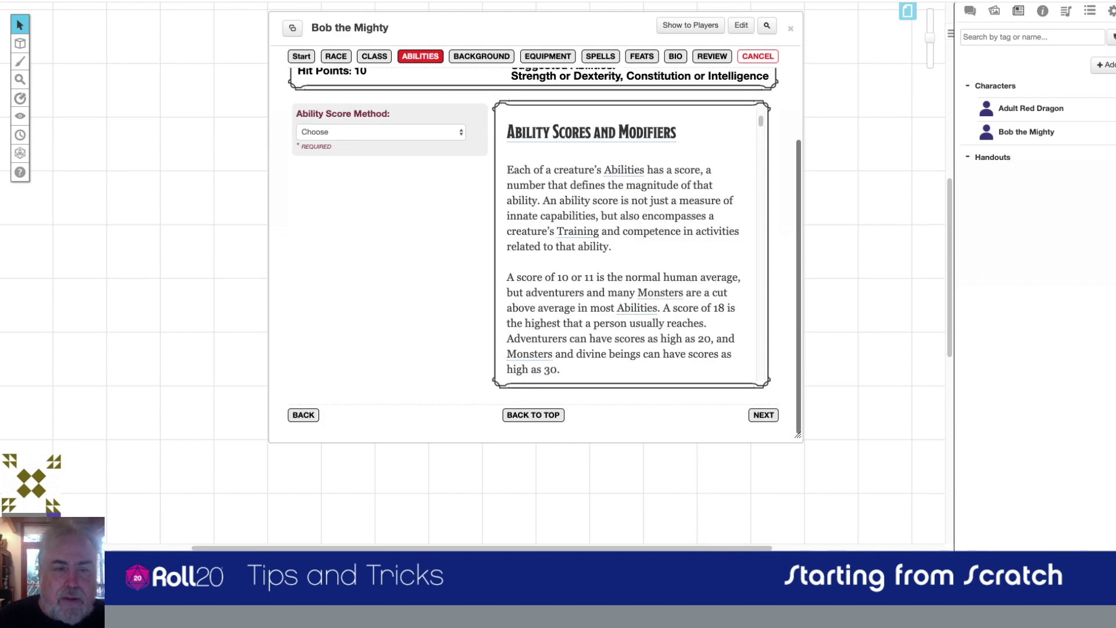
click(381, 132)
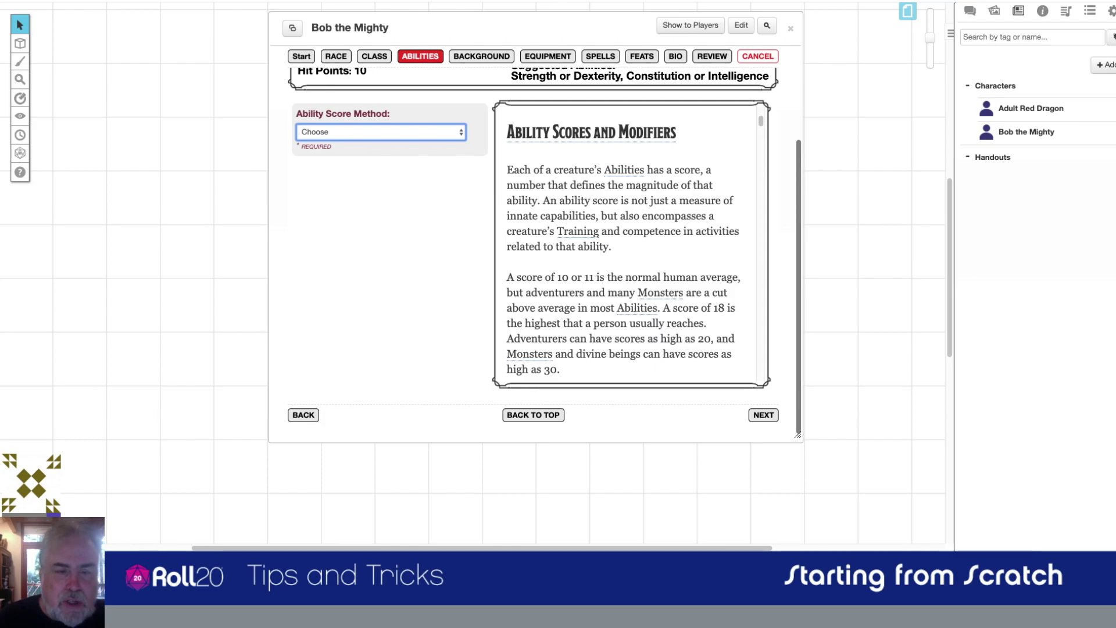
click(337, 176)
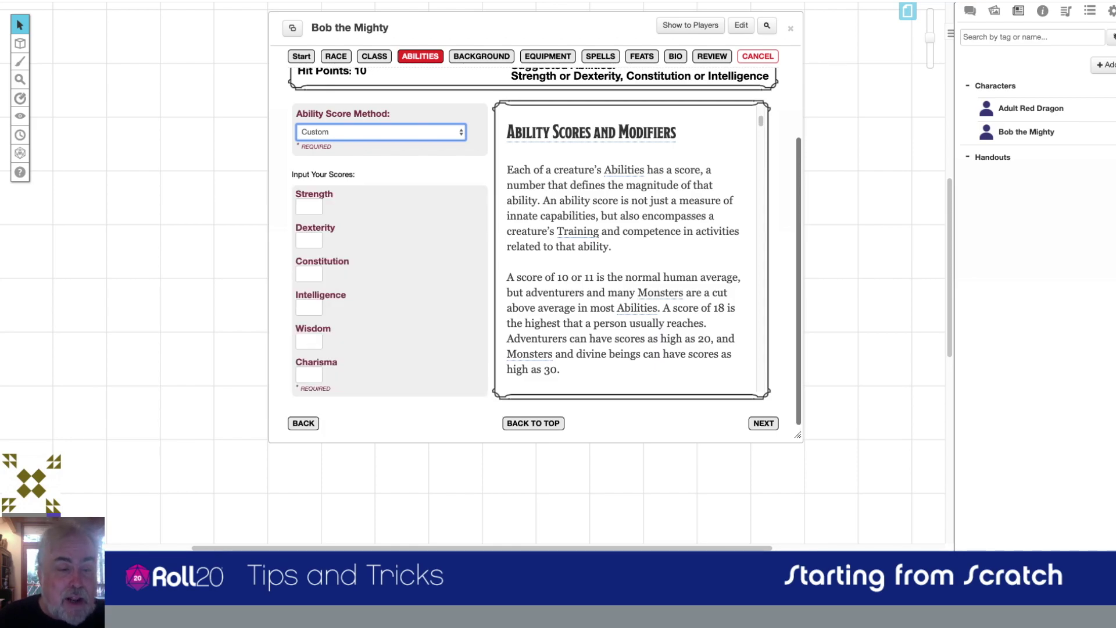
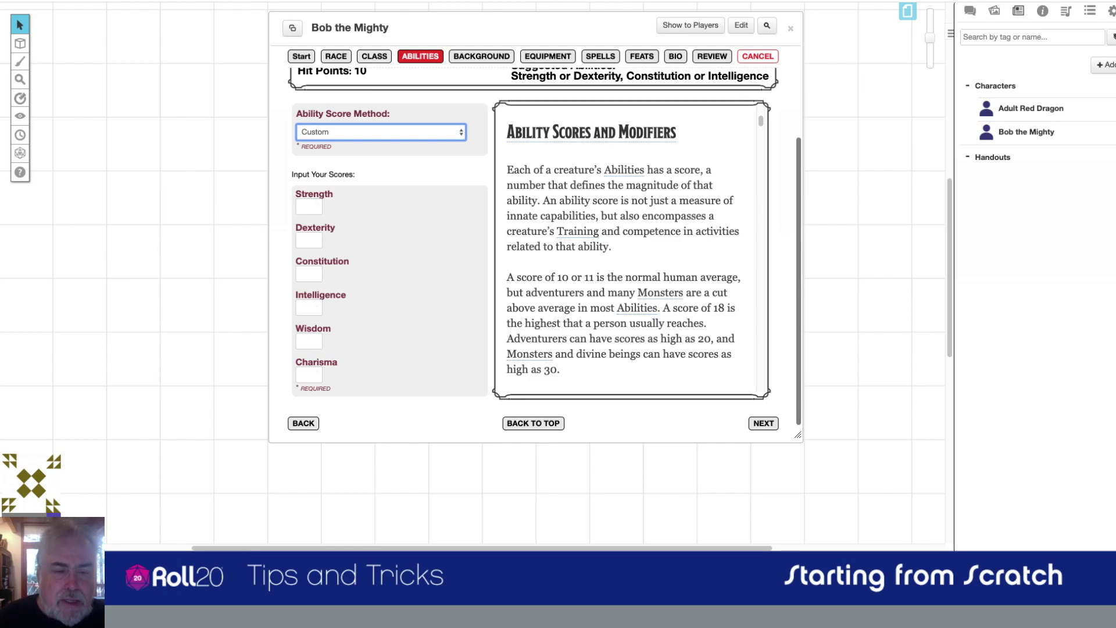
scroll(535, 244, down, 1)
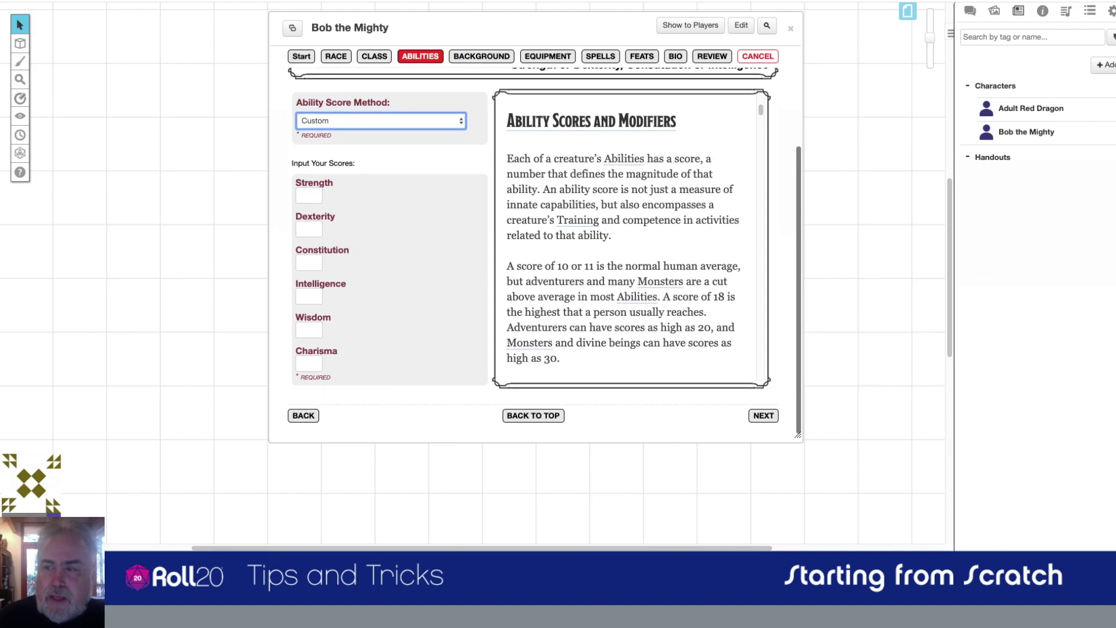
Roll three six-sided dice in the game chat with the command /r 3d6
click(970, 12)
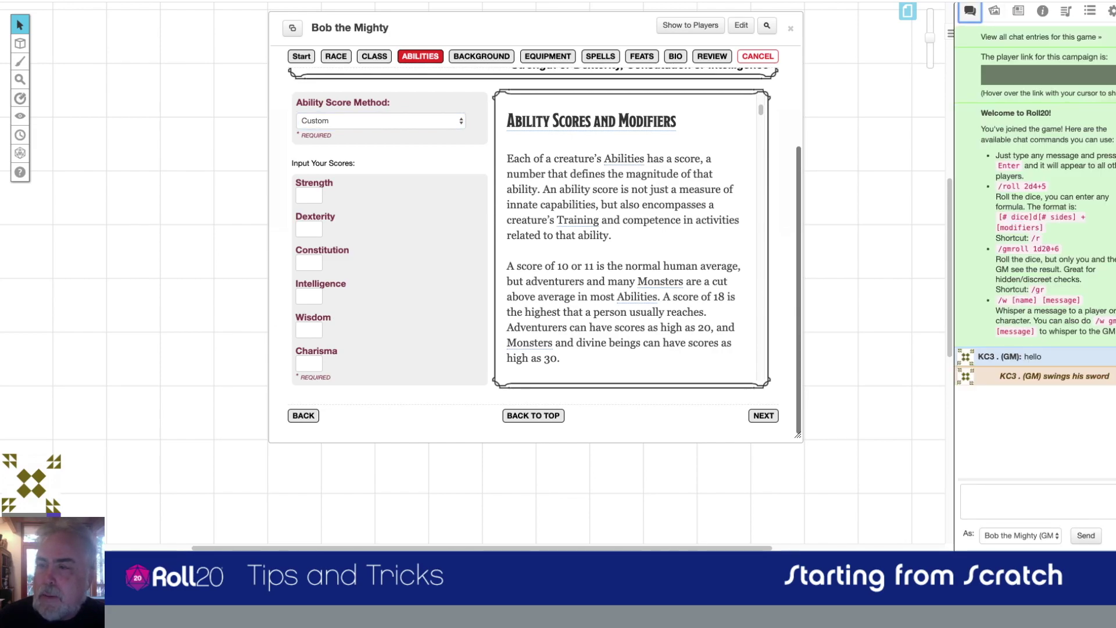
click(1035, 501)
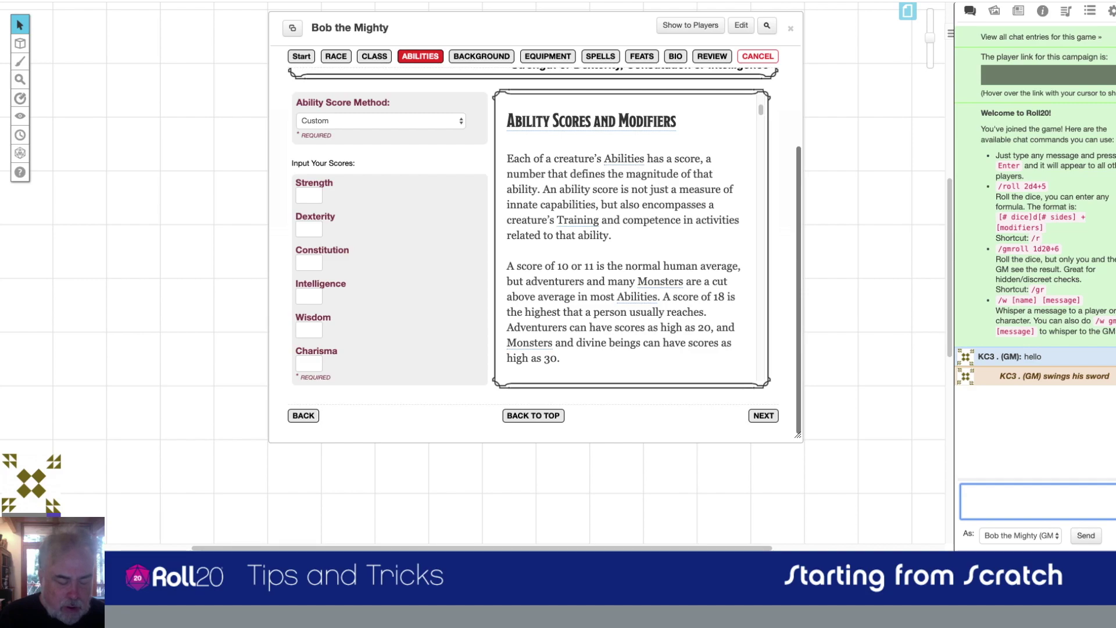
text(/r)
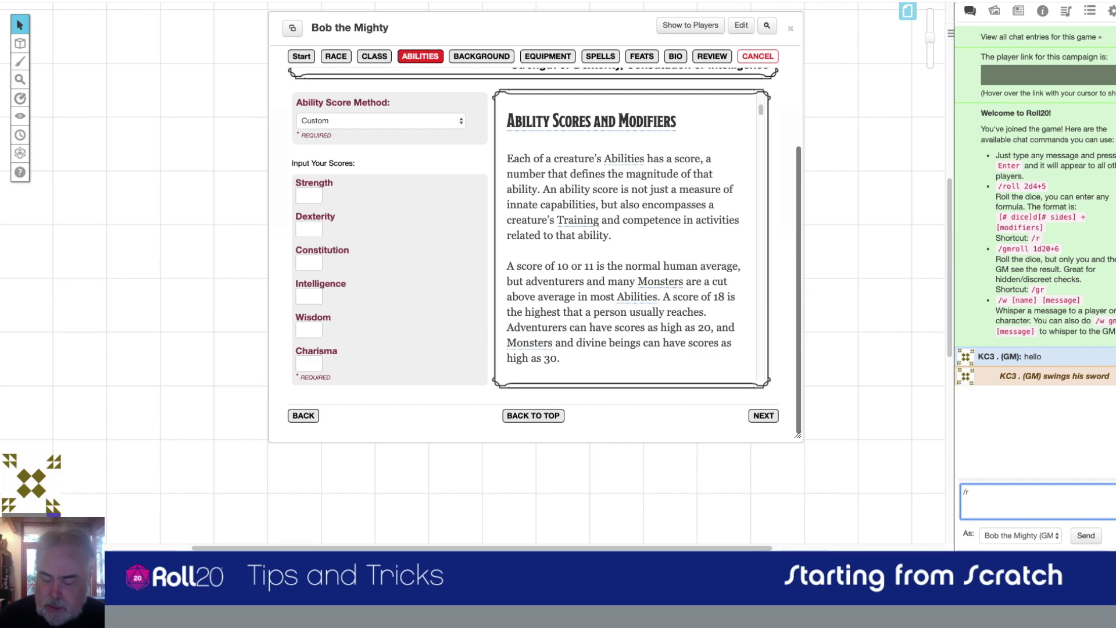
text( 3d6)
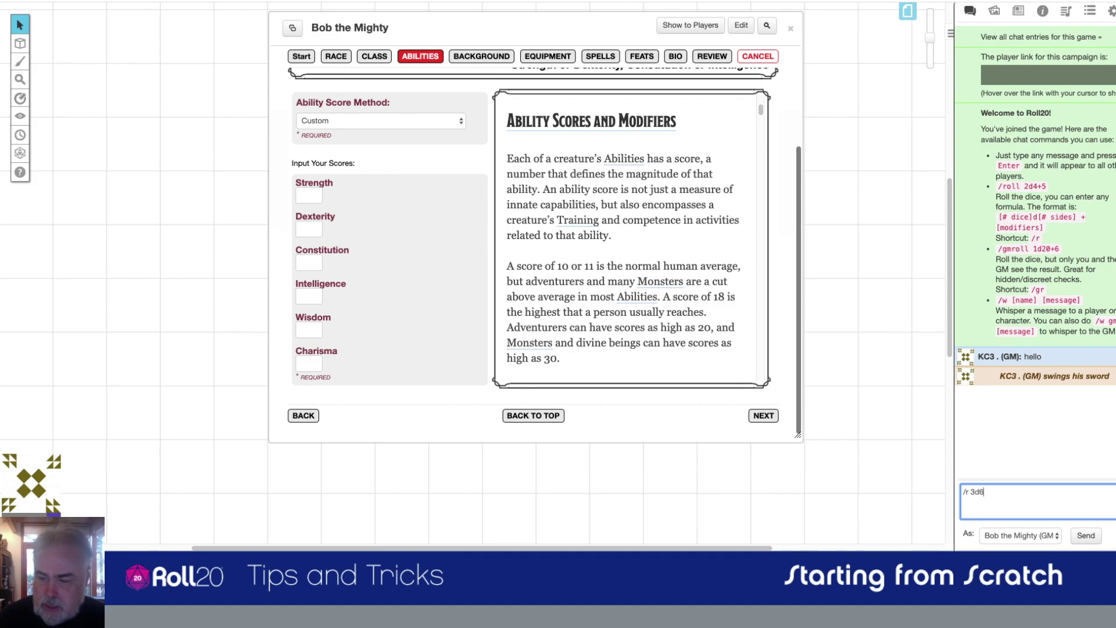
key(Return)
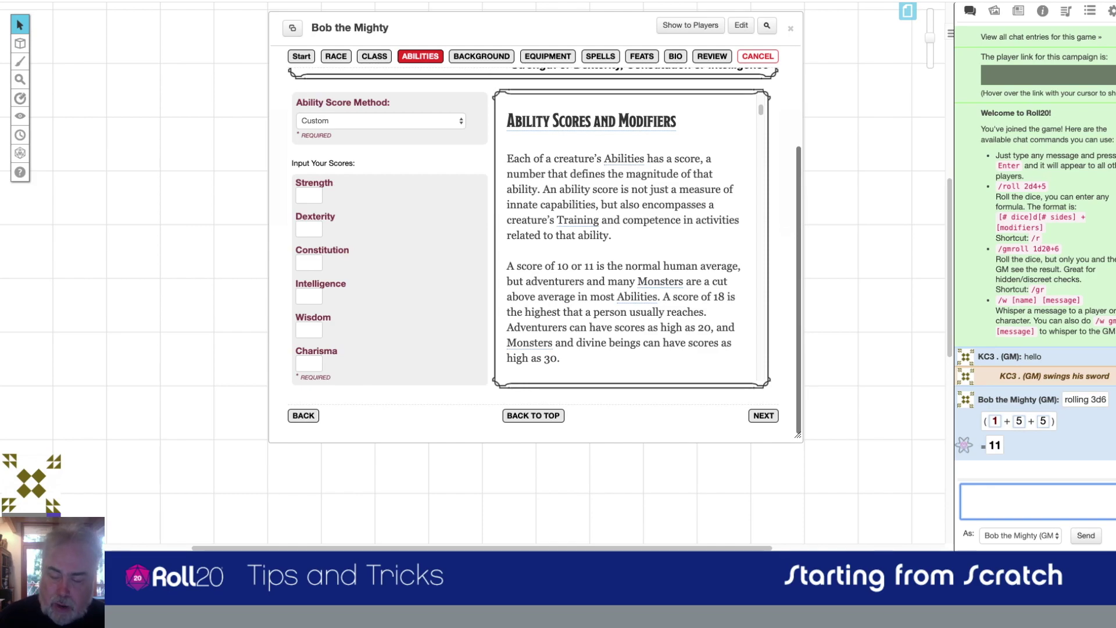
Roll four six-sided dice in the chat, keeping the highest three, with the command /r 4d6kh3
text(/r)
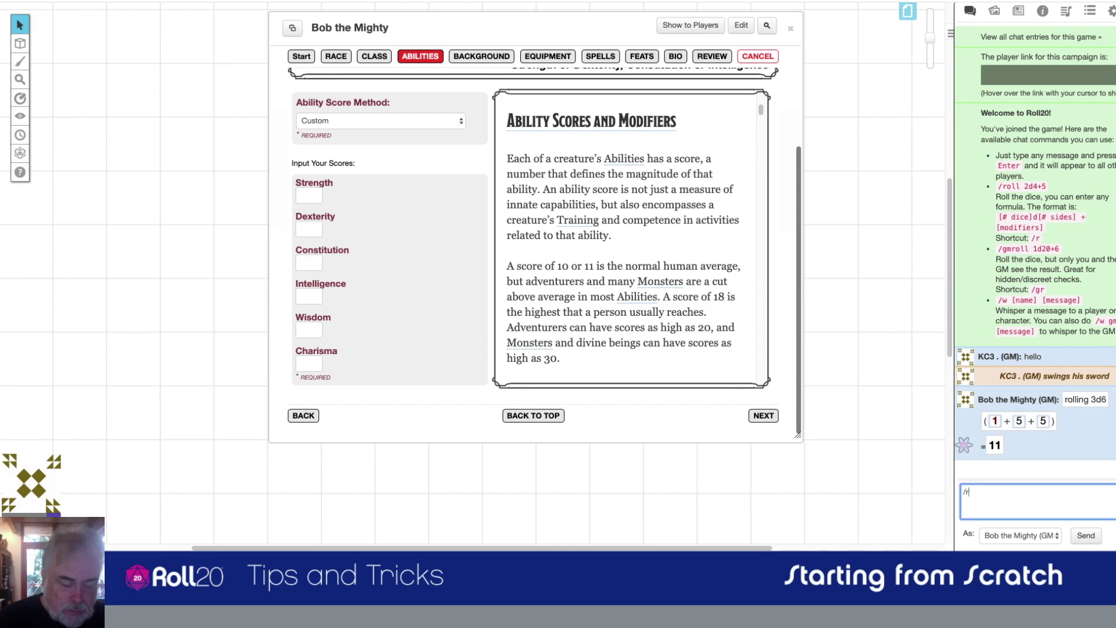
text( 4d6)
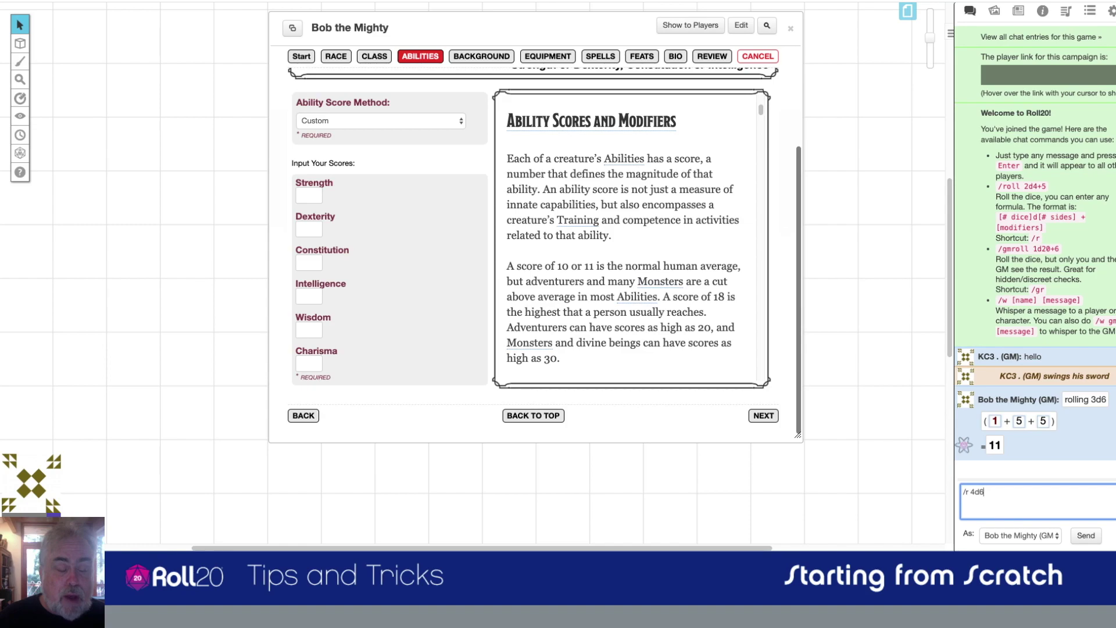
text(k)
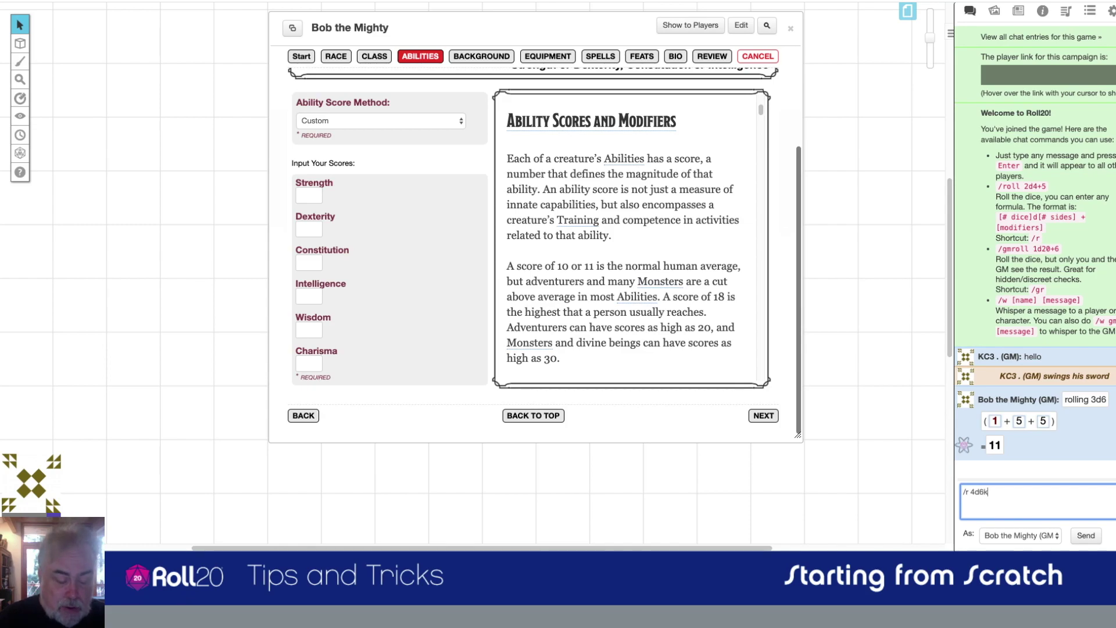
text(h3)
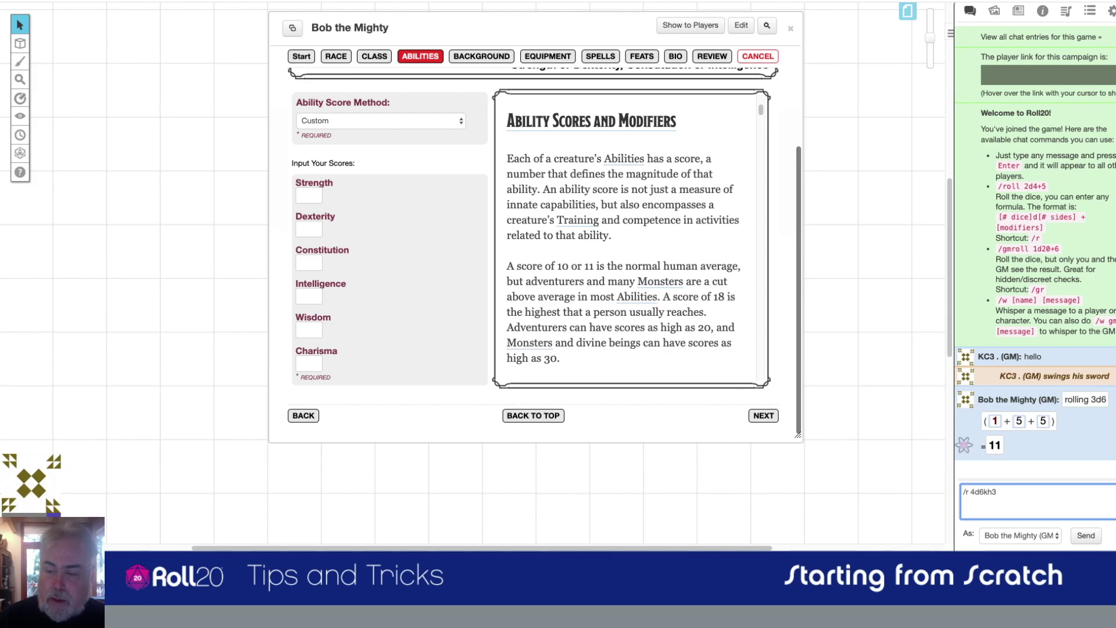
key(Return)
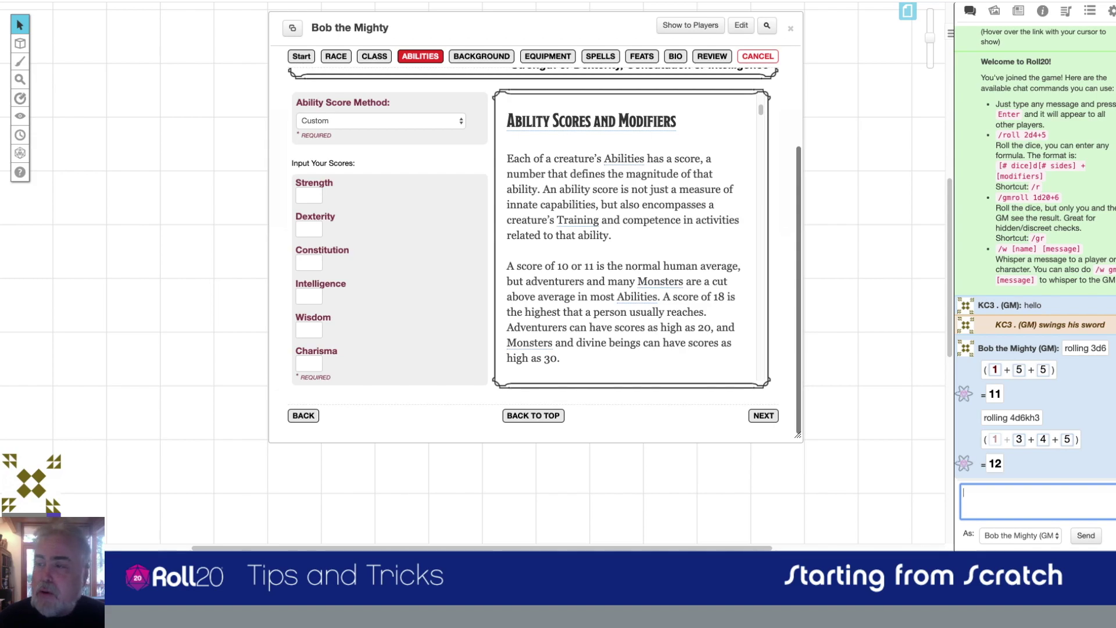
Clear the game's current chat log and return to the chat
click(1111, 10)
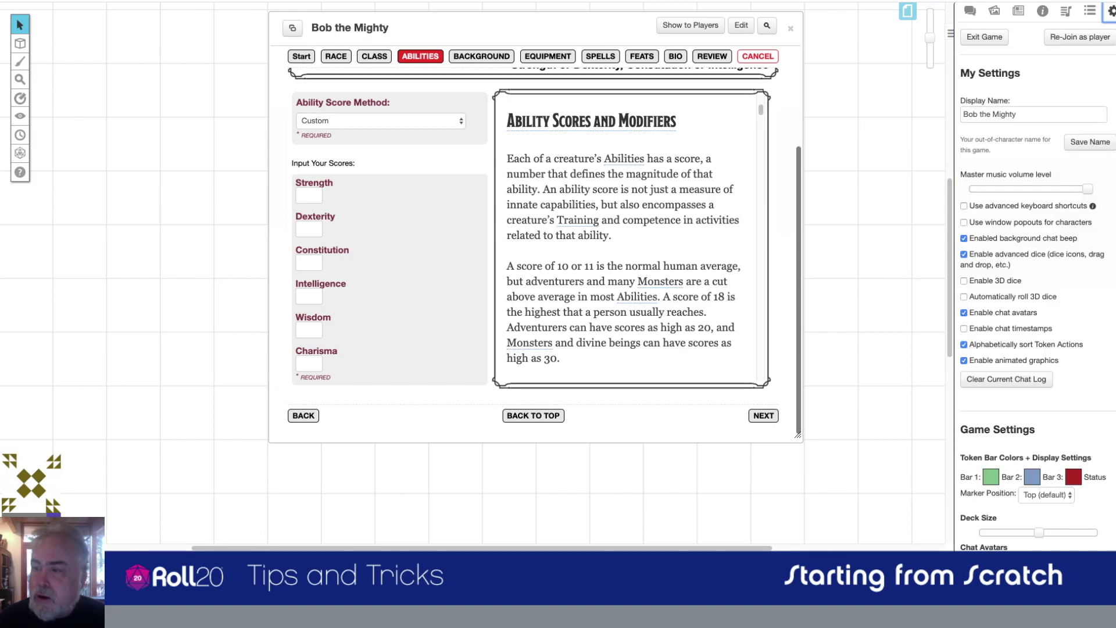
click(1006, 380)
click(970, 11)
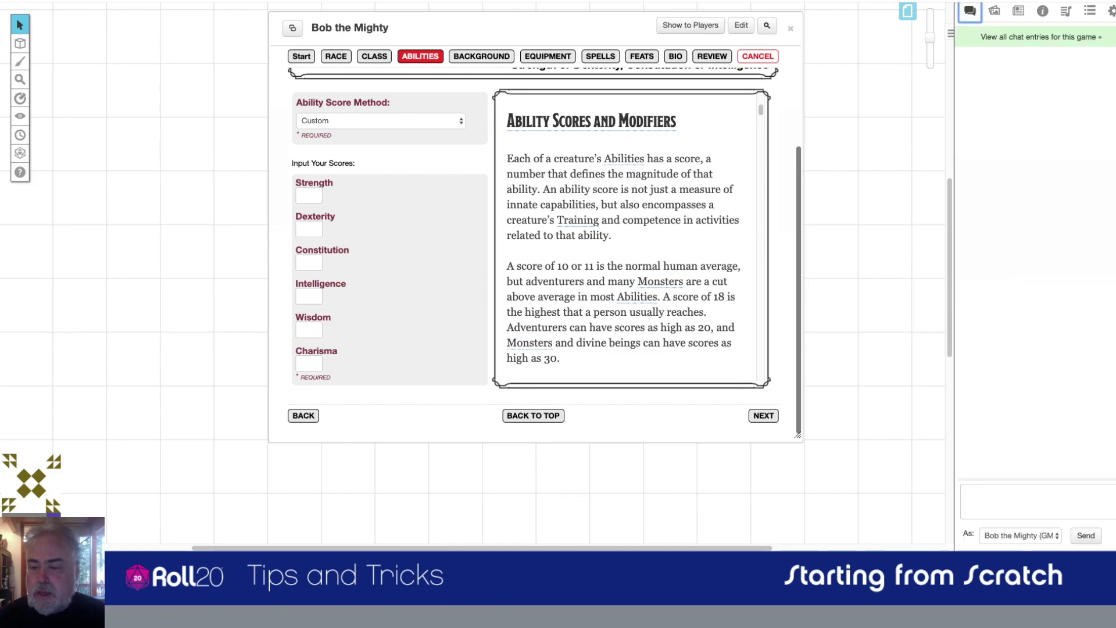
Roll the first ability score in the game chat with the command /r 4d6kh3
click(1037, 501)
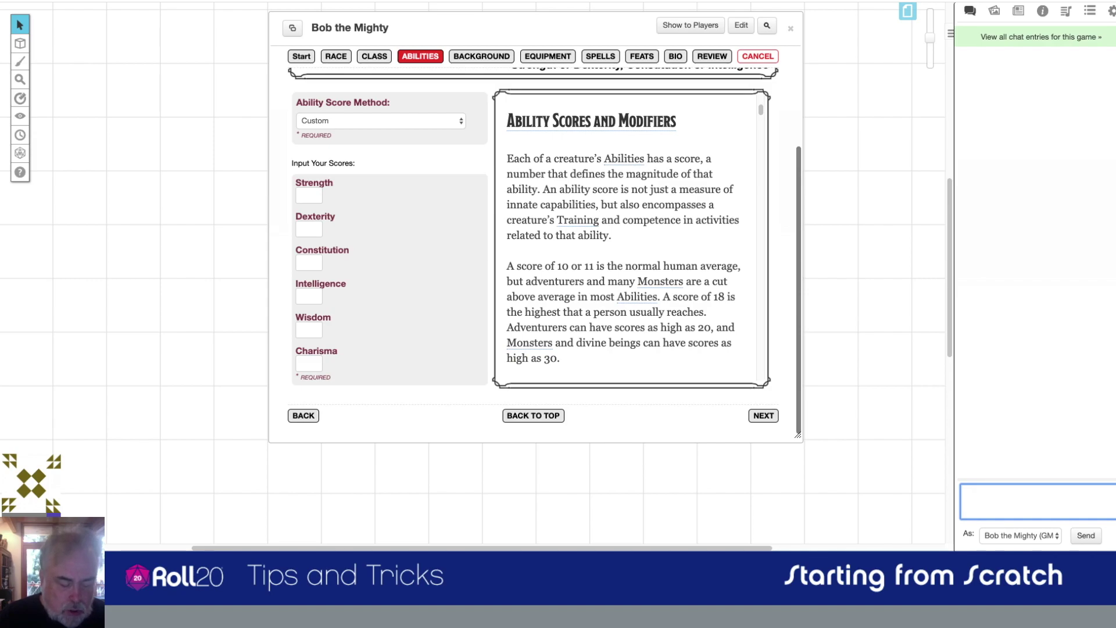
text(/r)
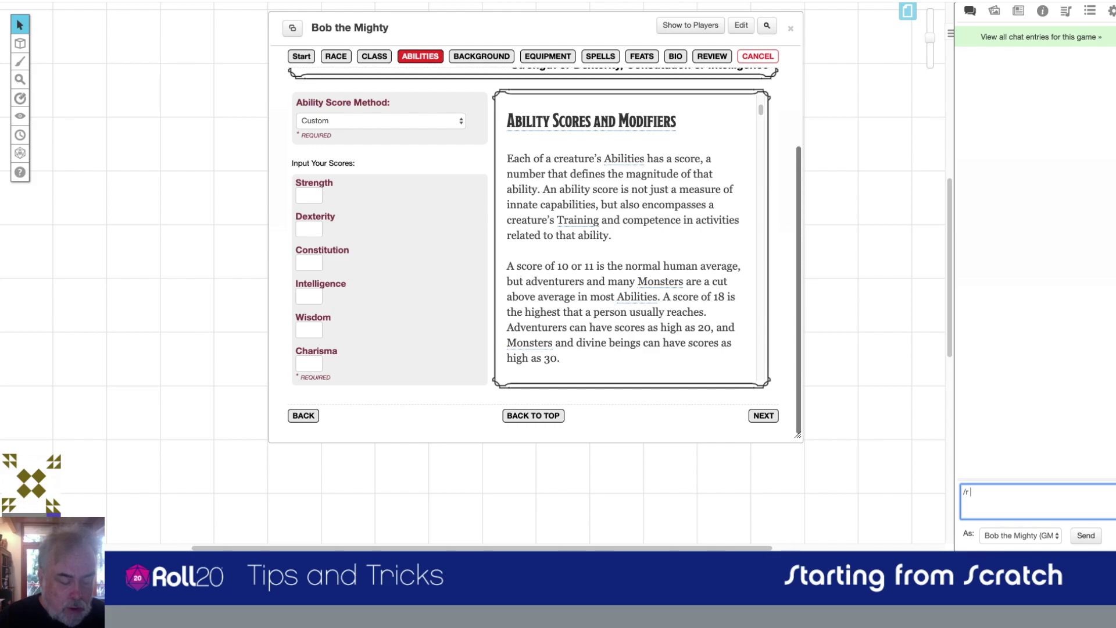
text(3)
text(d6kh)
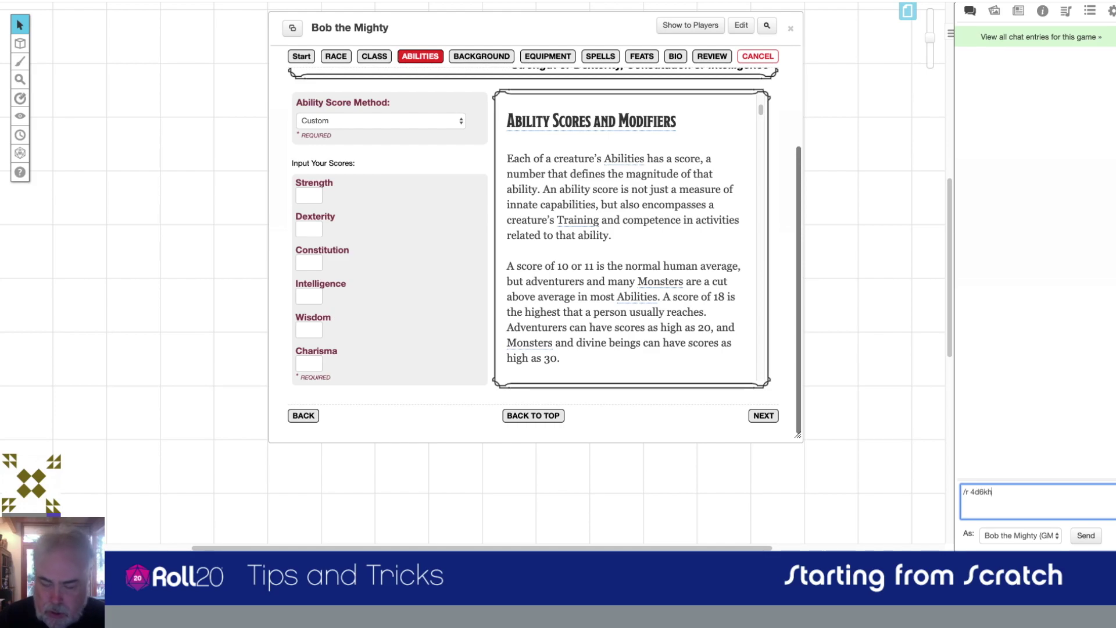
text(3)
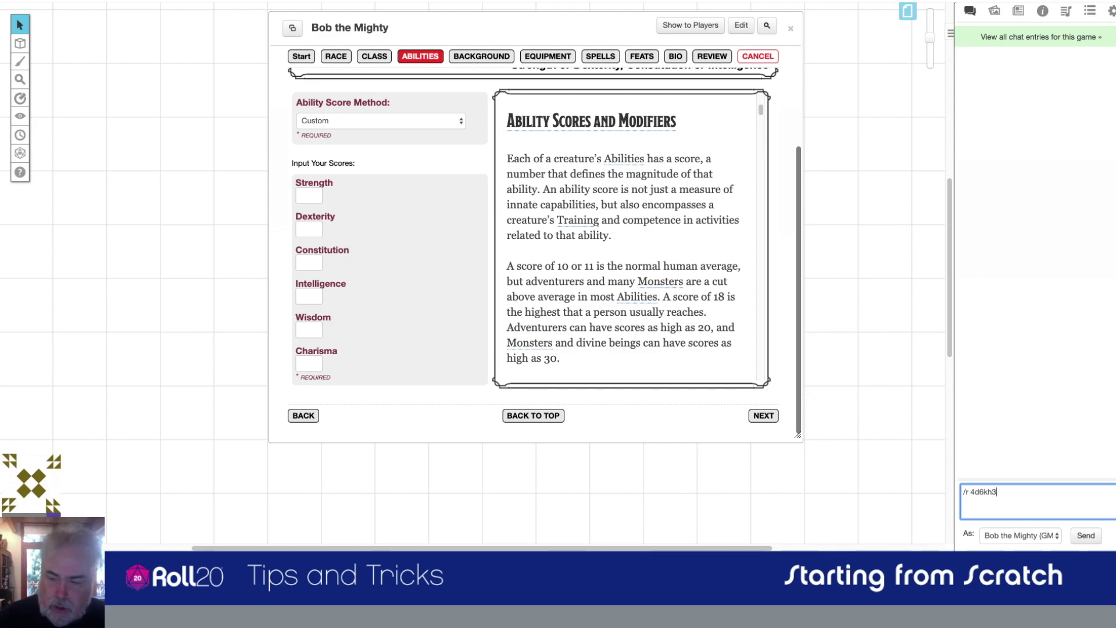
key(Return)
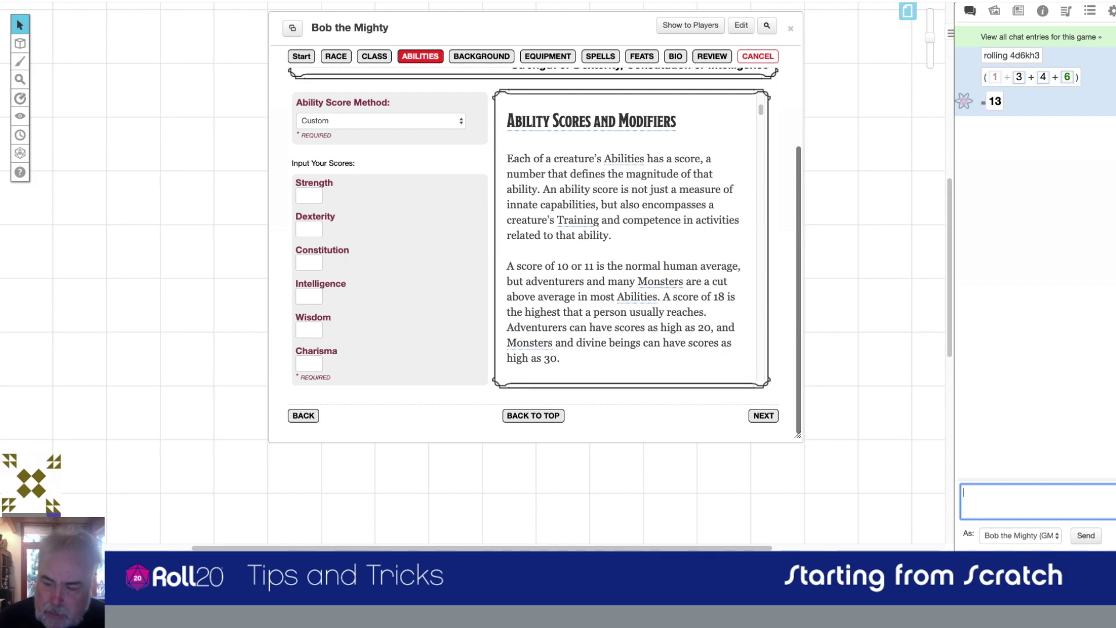
Repeat the 4d6kh3 chat roll five more times for the remaining ability scores
key(Up)
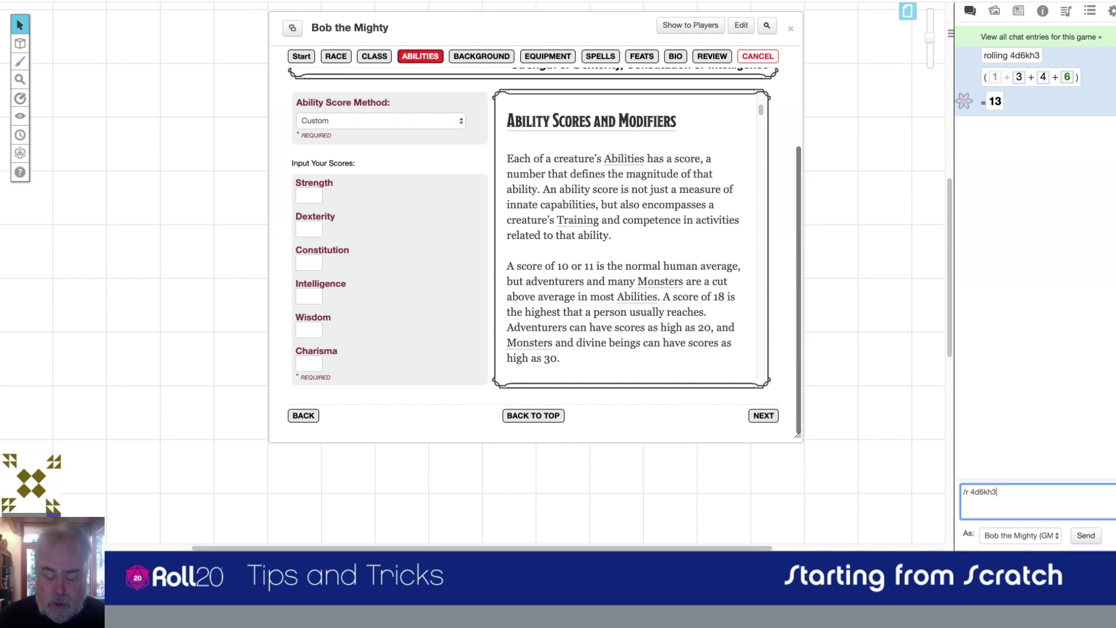
key(Return)
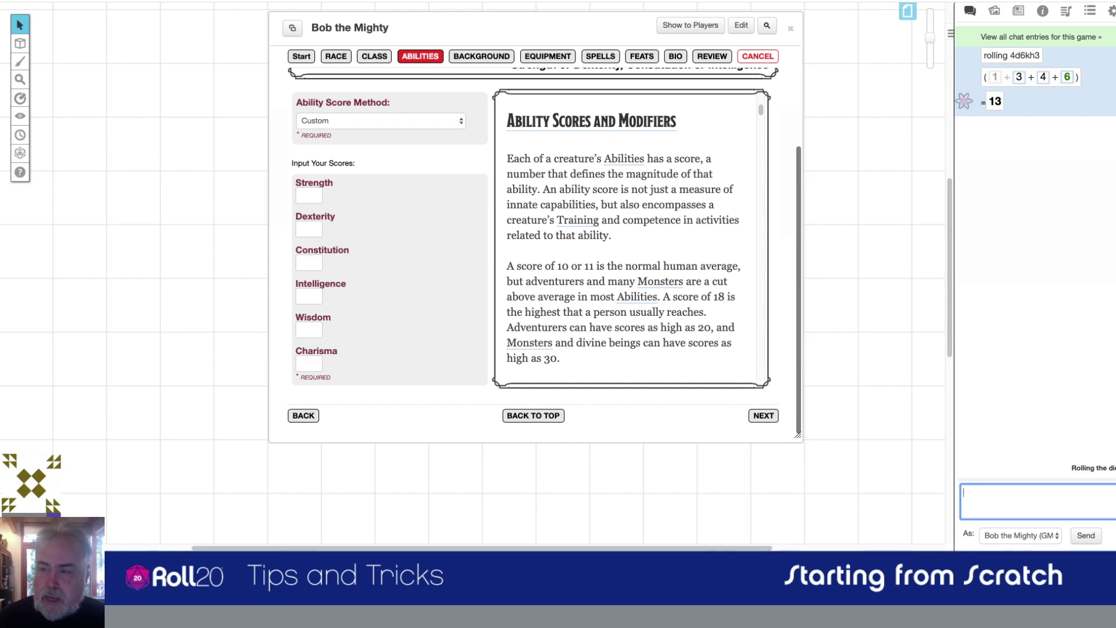
key(Up)
key(Return)
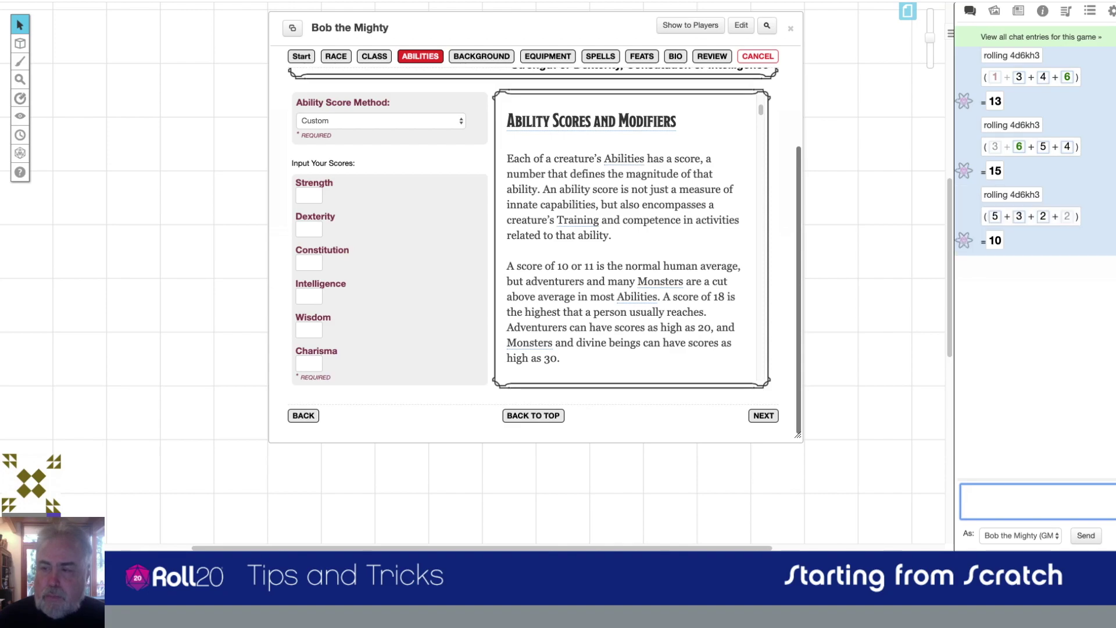
key(Up)
key(Return)
key(Up)
key(Return)
key(Up)
key(Return)
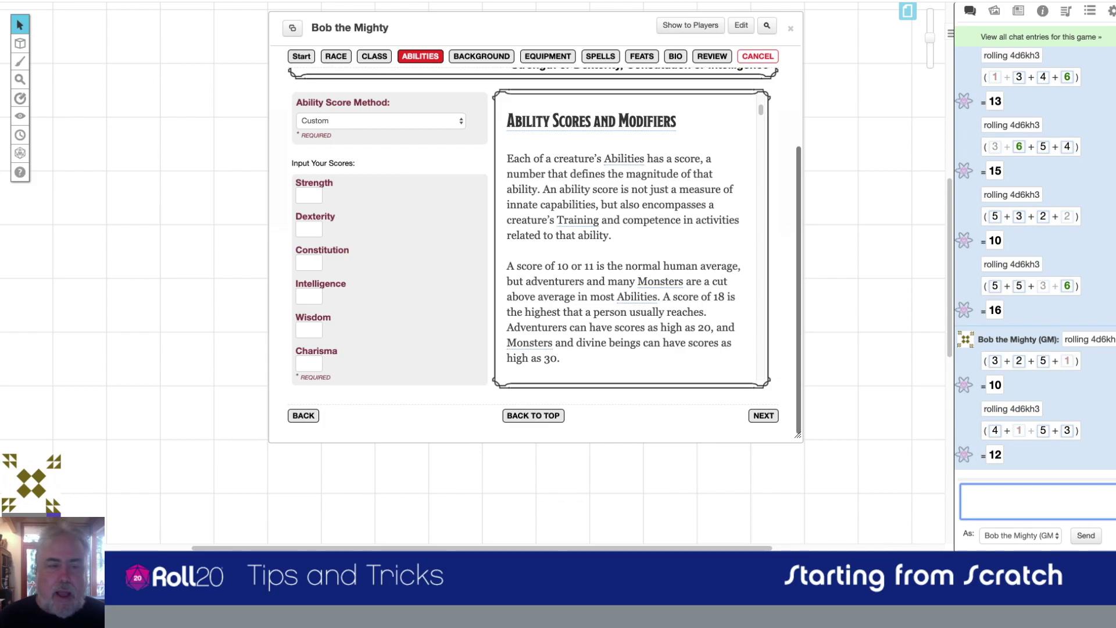
Set the character's Strength score to 16, Dexterity to 13 and Constitution to 15
click(310, 196)
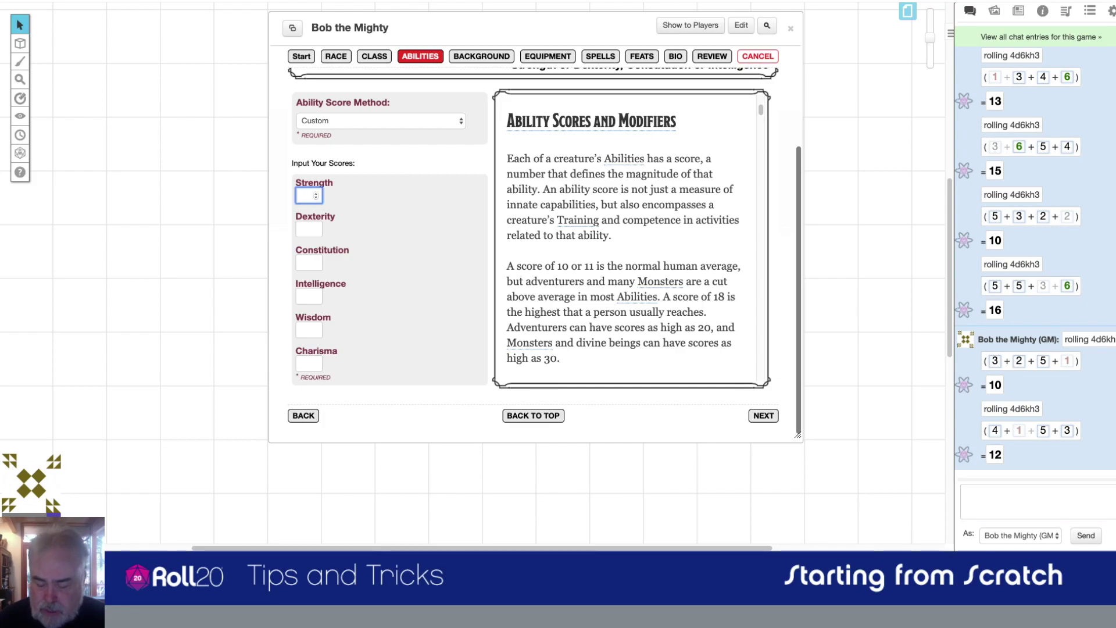
text(15)
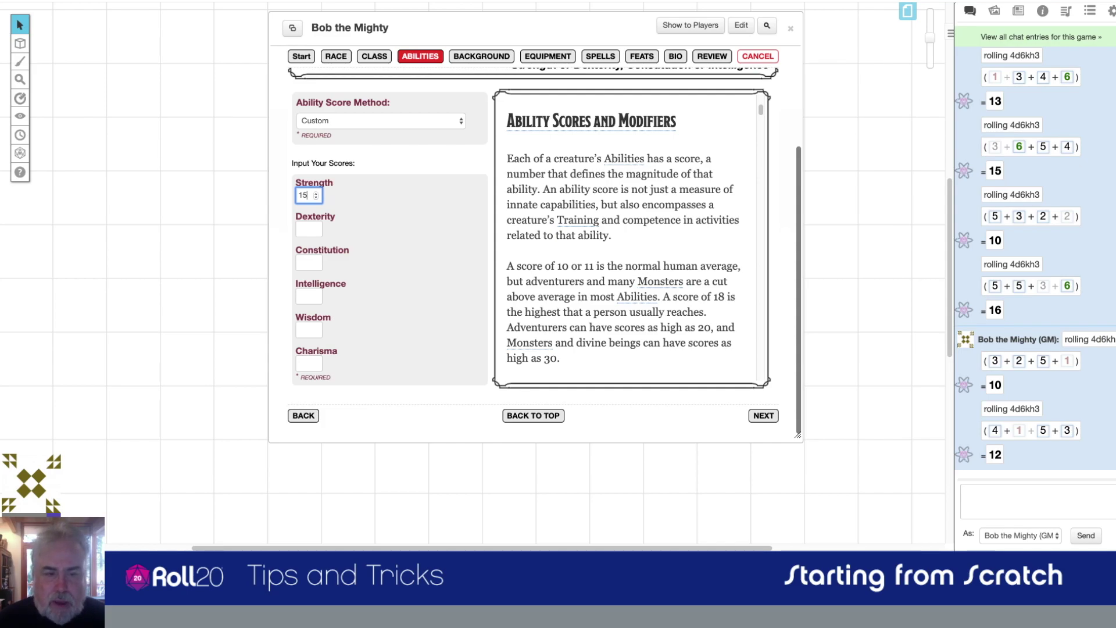
click(309, 229)
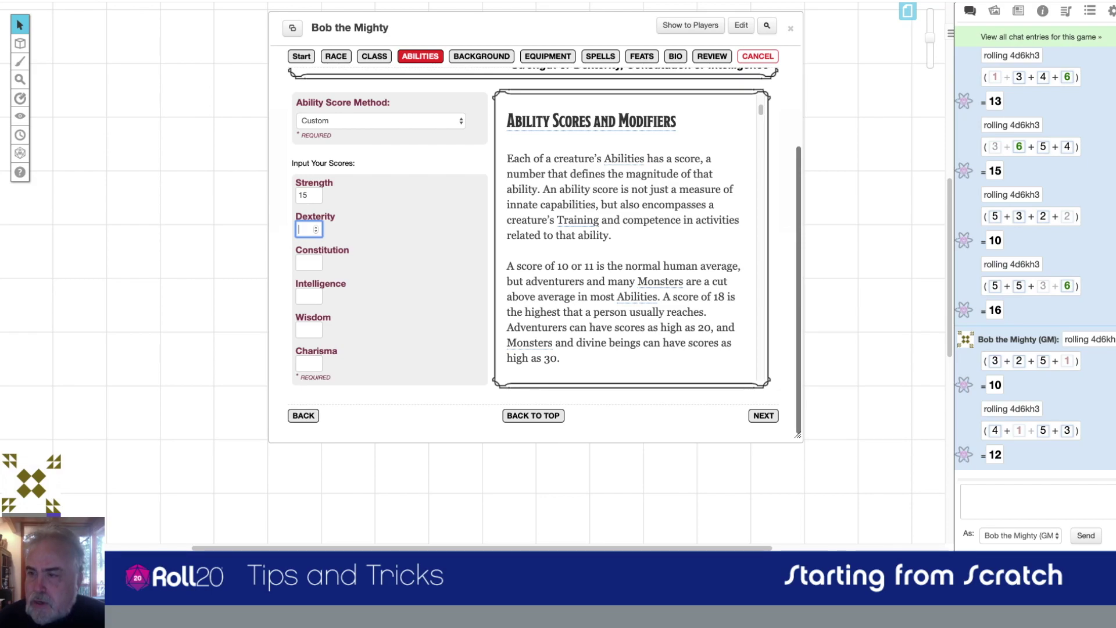
text(13)
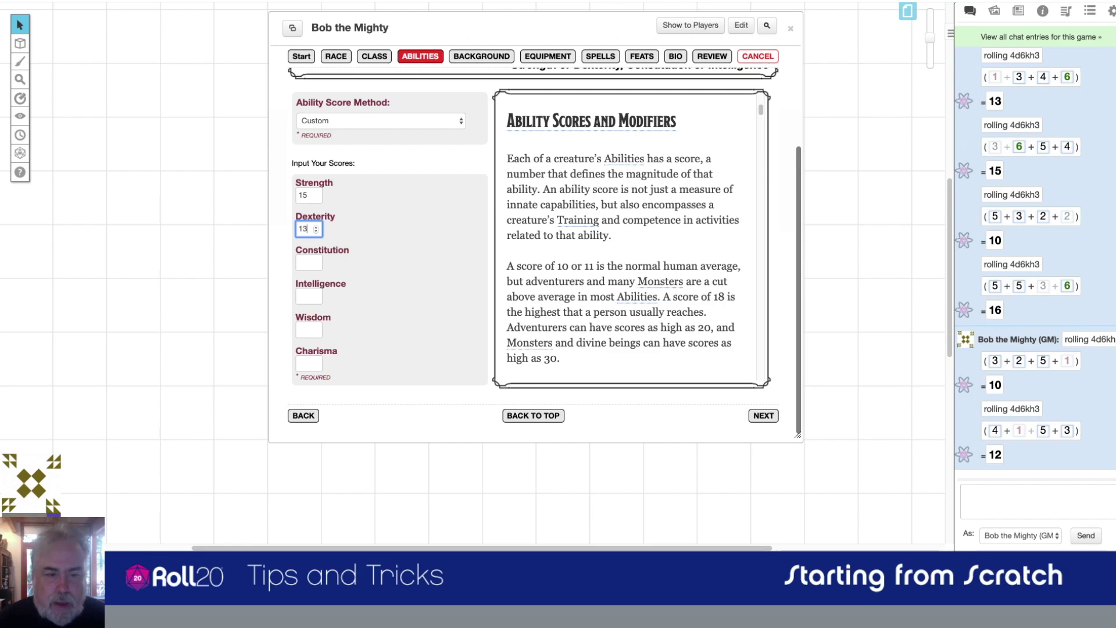
click(309, 263)
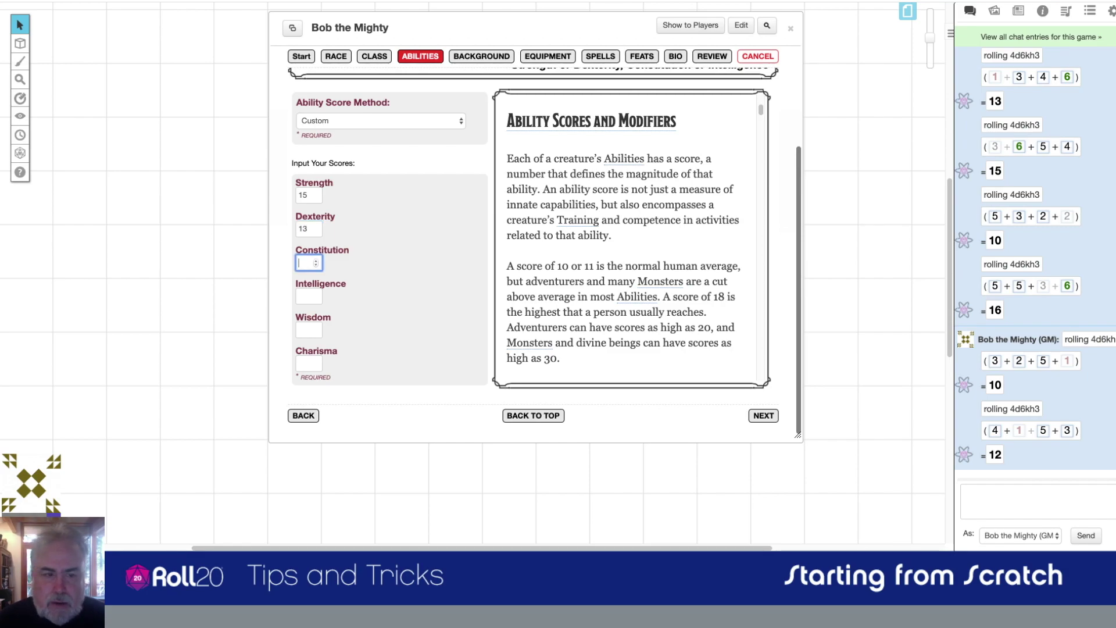
text(15)
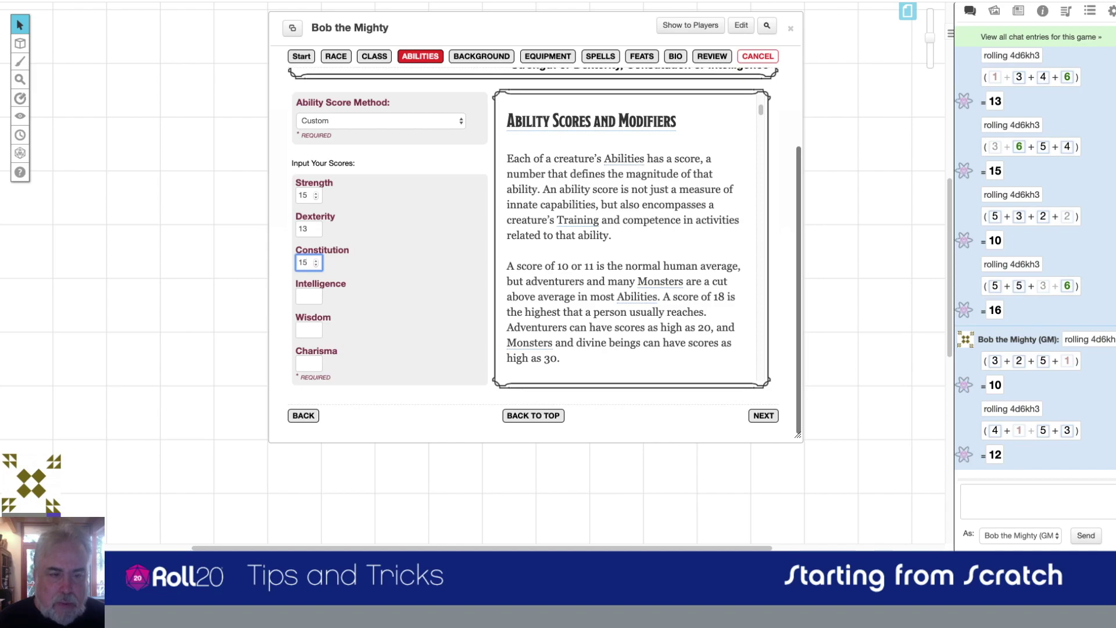
drag(308, 195, 302, 195)
text(6)
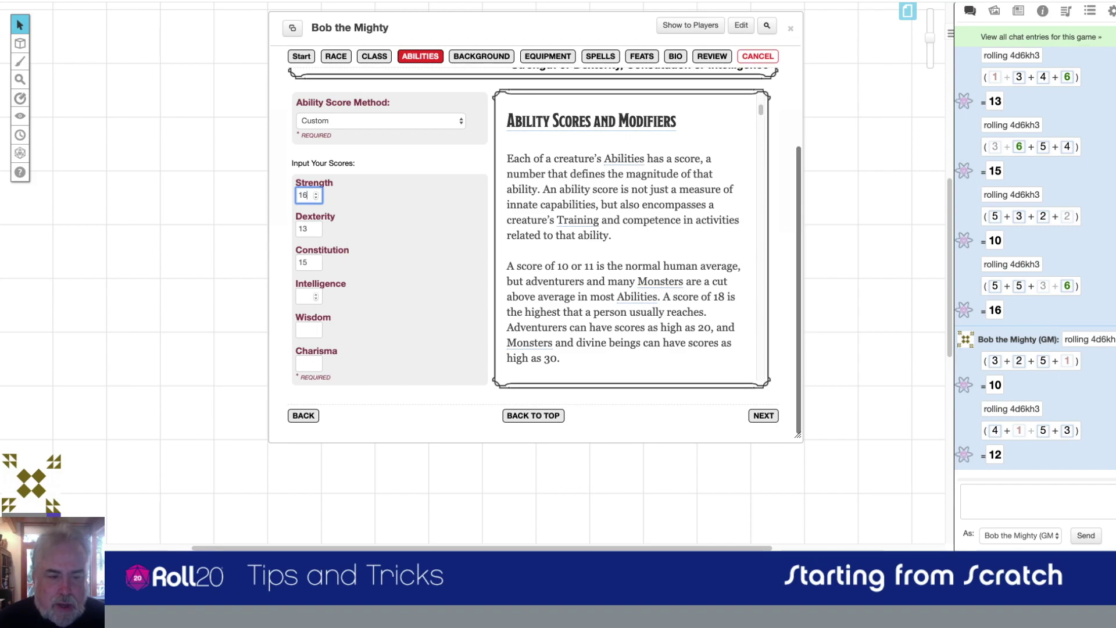
Set the character's Intelligence score to 10, Wisdom to 12 and Charisma to 10
click(307, 297)
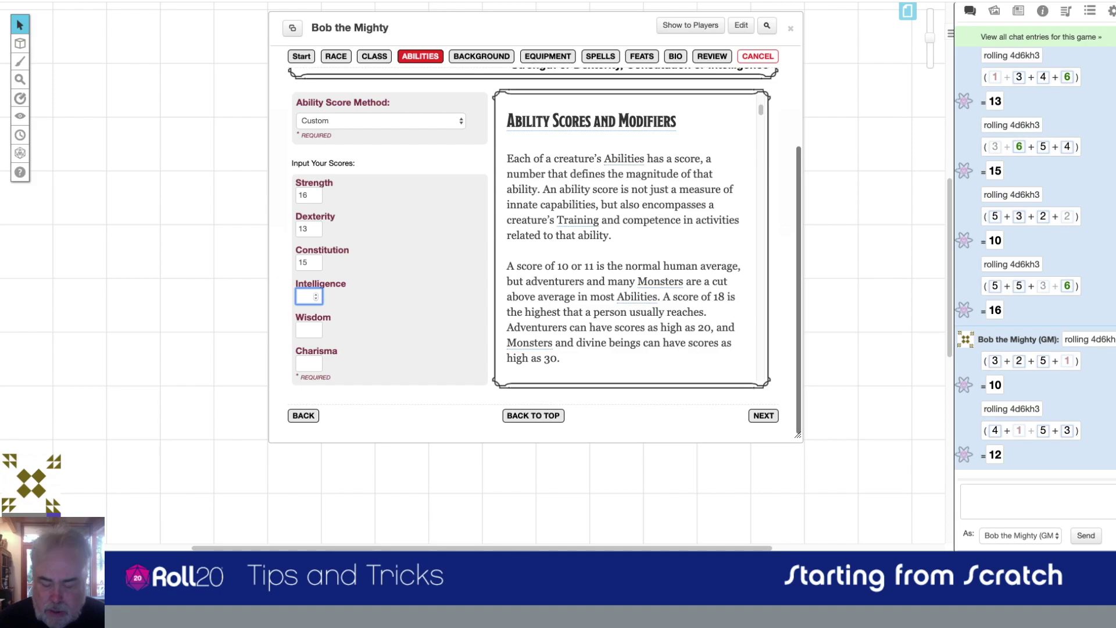
text(10)
click(309, 330)
text(12)
click(309, 364)
text(10)
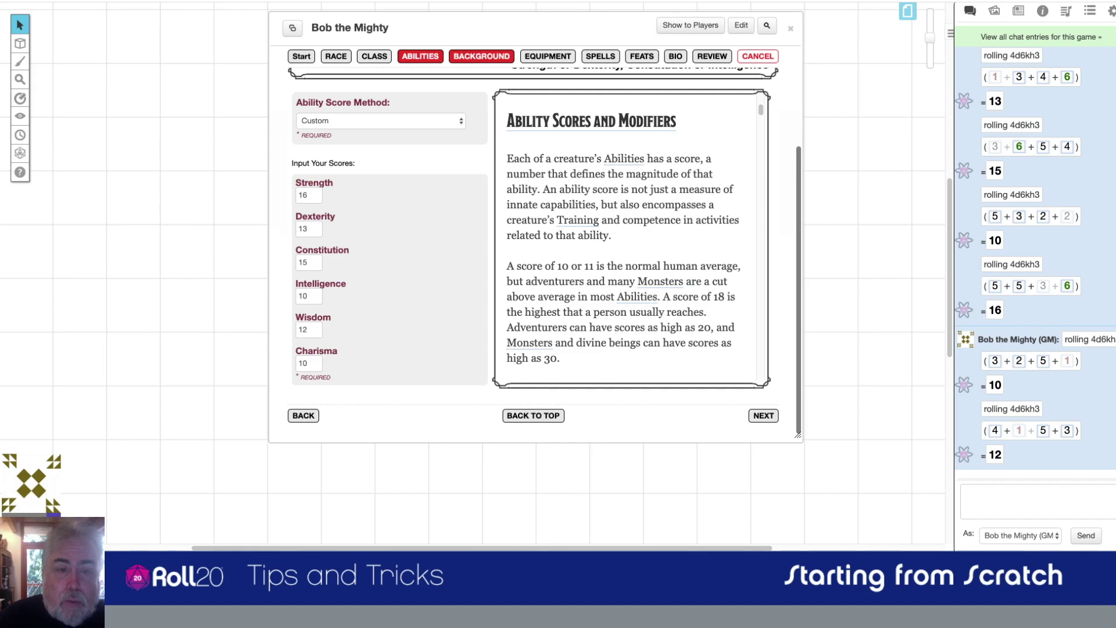
Advance to the background stage and choose Acolyte (SRD) as the character's background
click(481, 56)
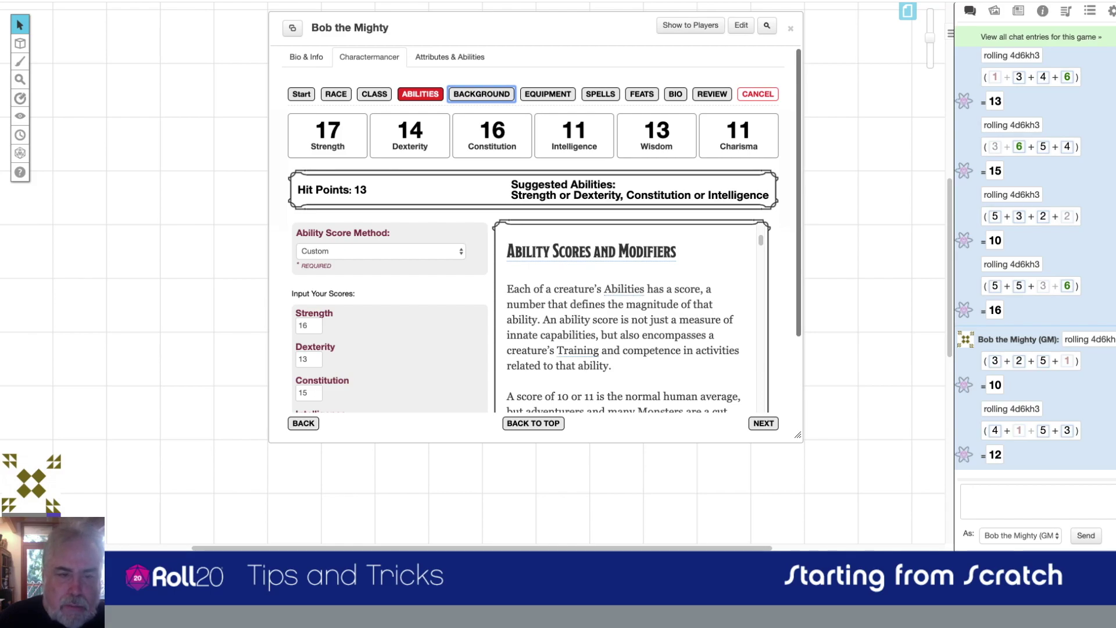
scroll(533, 244, down, 3)
scroll(533, 244, up, 3)
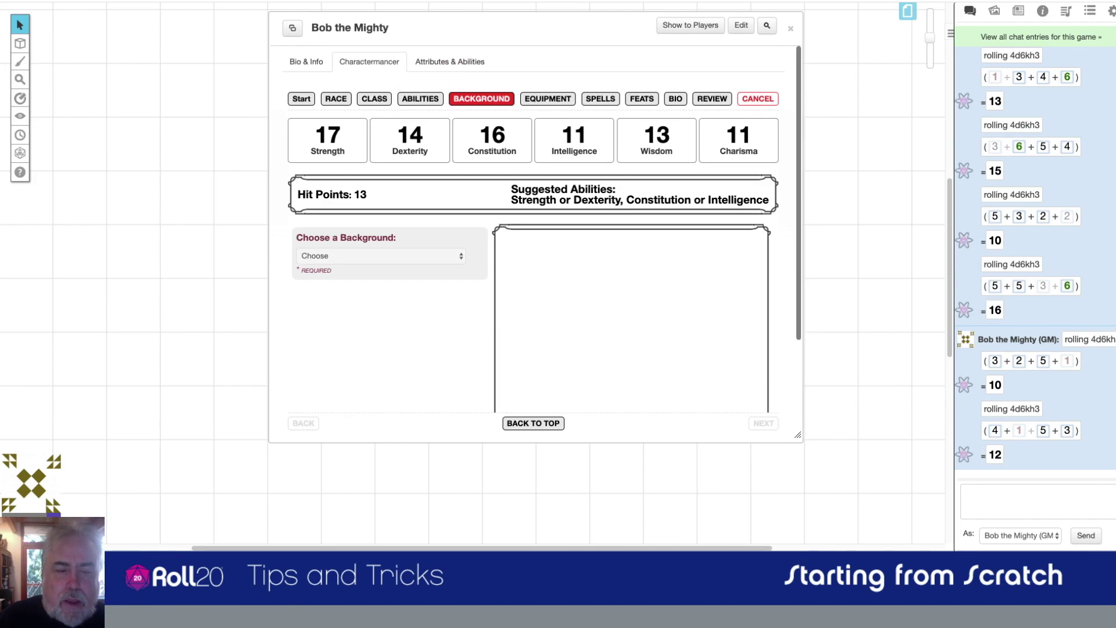
scroll(533, 245, down, 3)
click(380, 132)
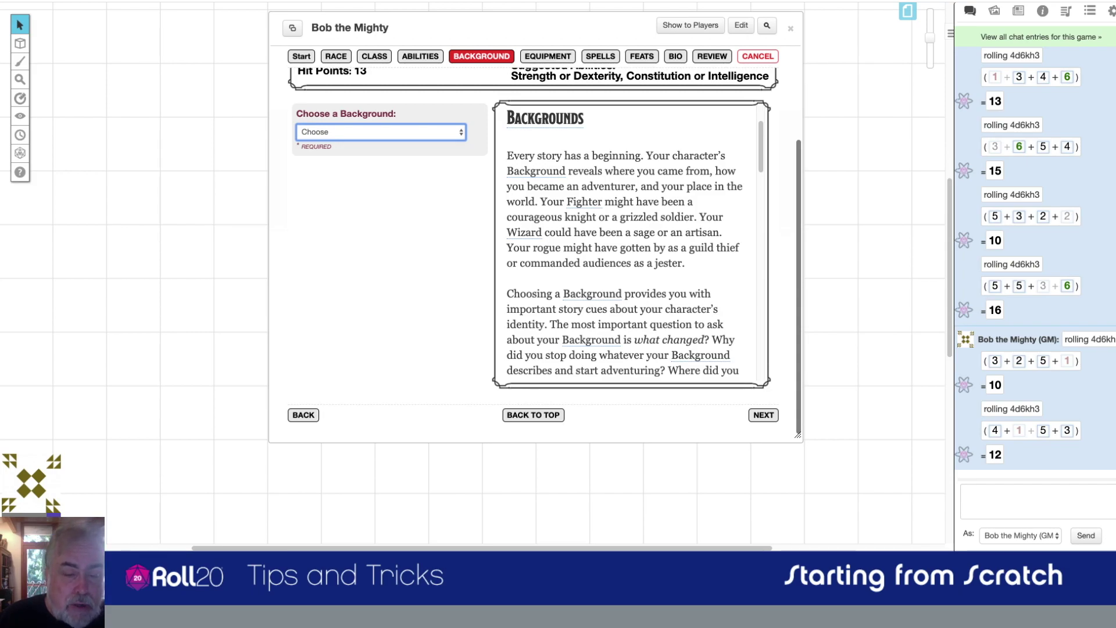
click(349, 144)
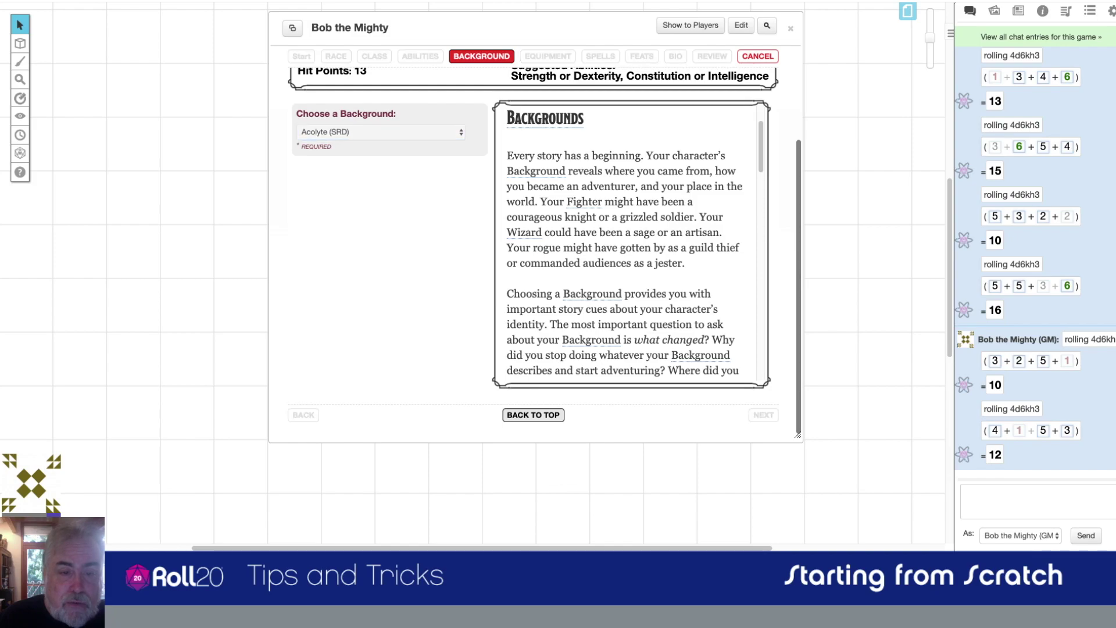
Choose Elvish (SRD) and Orc (SRD) as the Acolyte background's two language proficiencies
scroll(380, 232, down, 2)
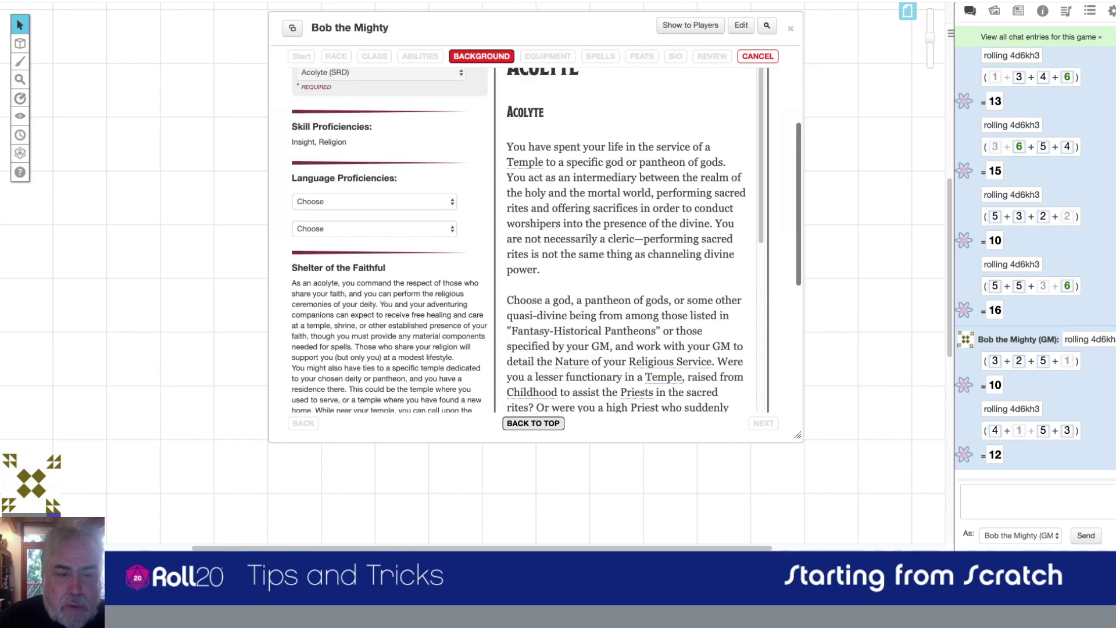
scroll(626, 239, up, 1)
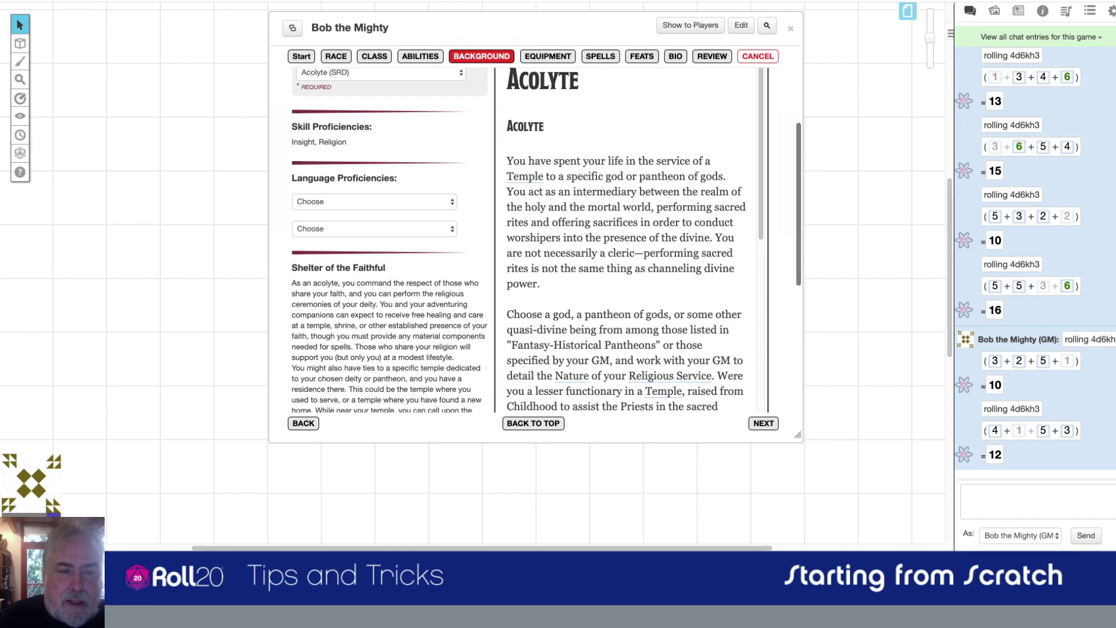
click(374, 202)
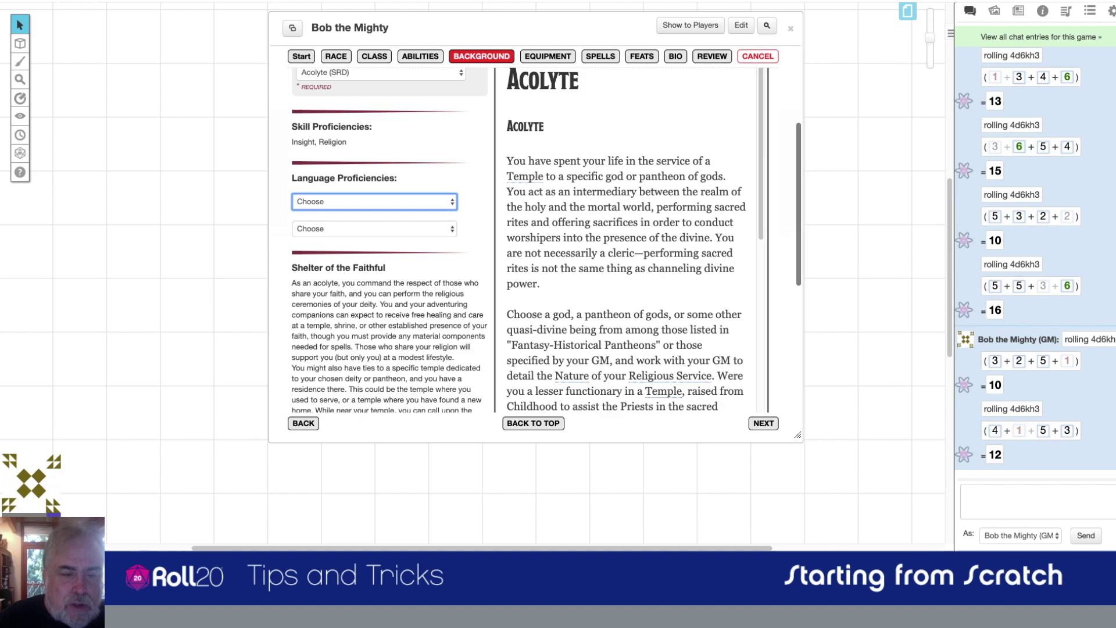
click(375, 202)
click(374, 229)
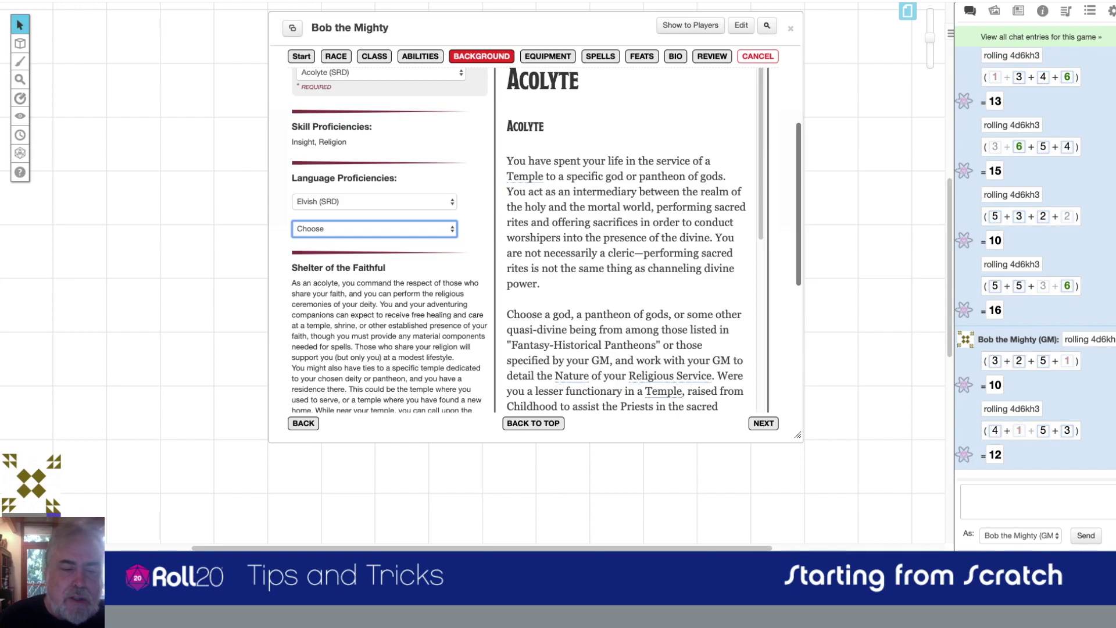
click(374, 229)
Roll both personality traits, the ideal, the bond and the flaw for the Acolyte background
scroll(390, 262, down, 3)
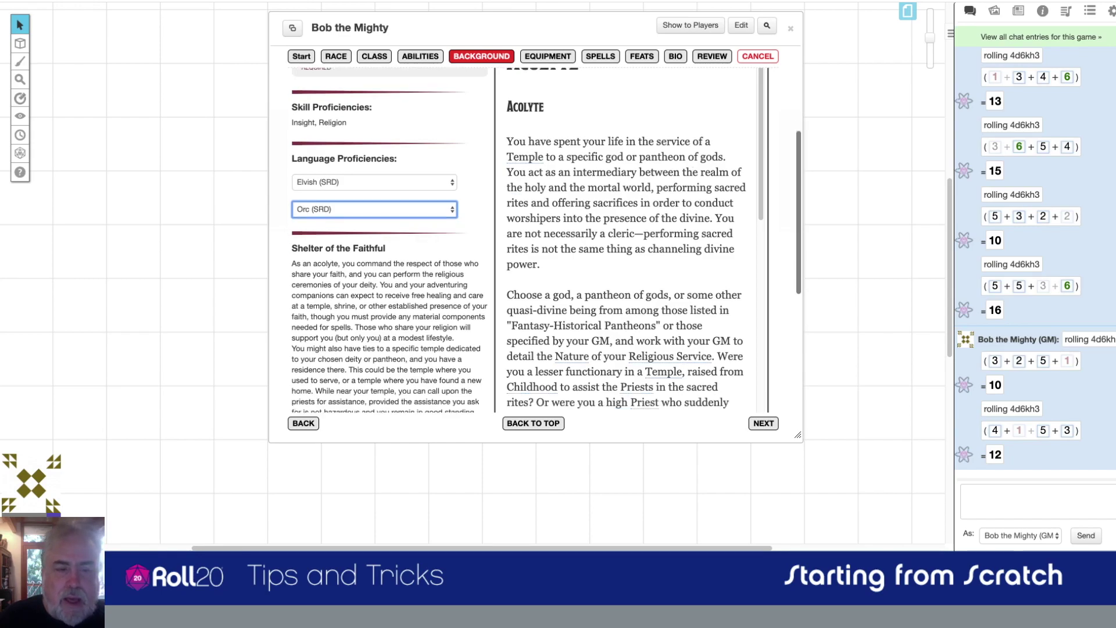
scroll(390, 262, down, 3)
scroll(625, 233, down, 3)
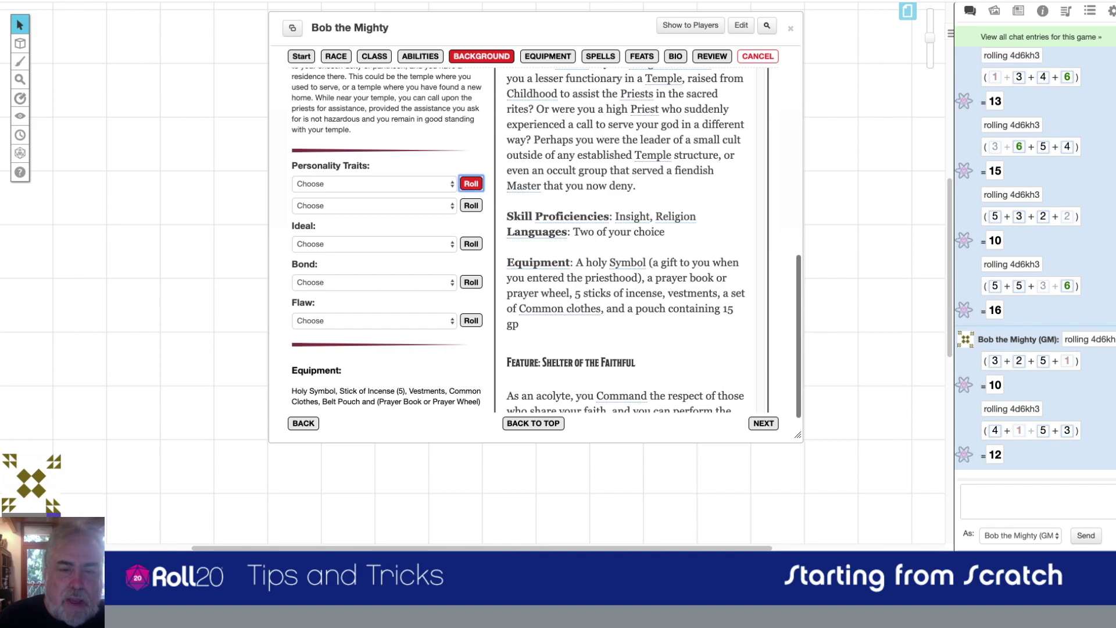
click(471, 183)
click(471, 205)
click(470, 244)
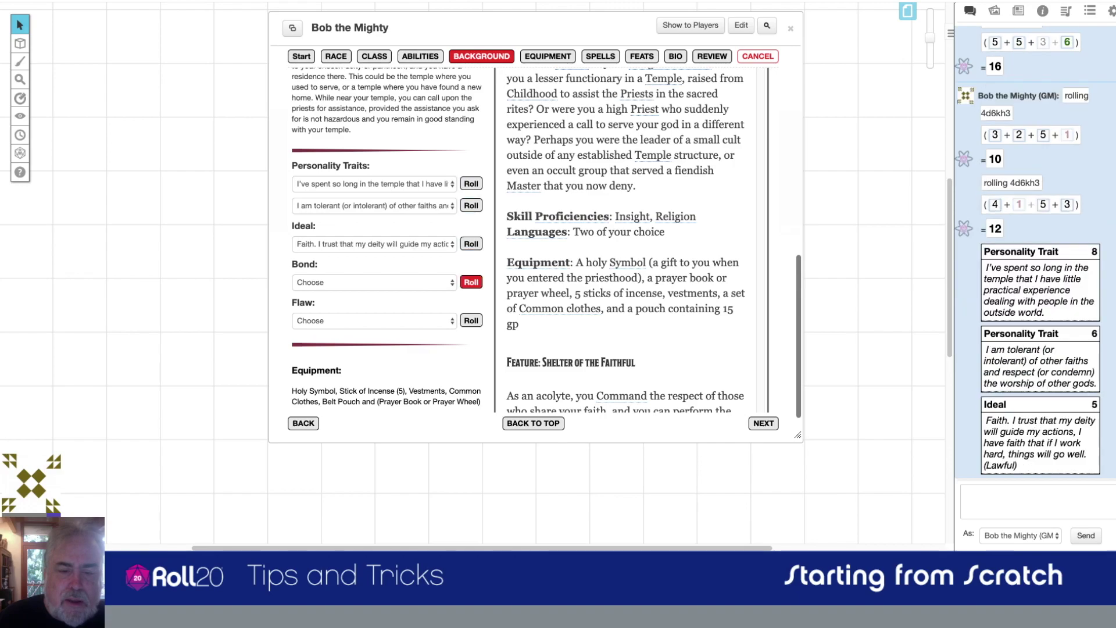
click(471, 282)
click(471, 321)
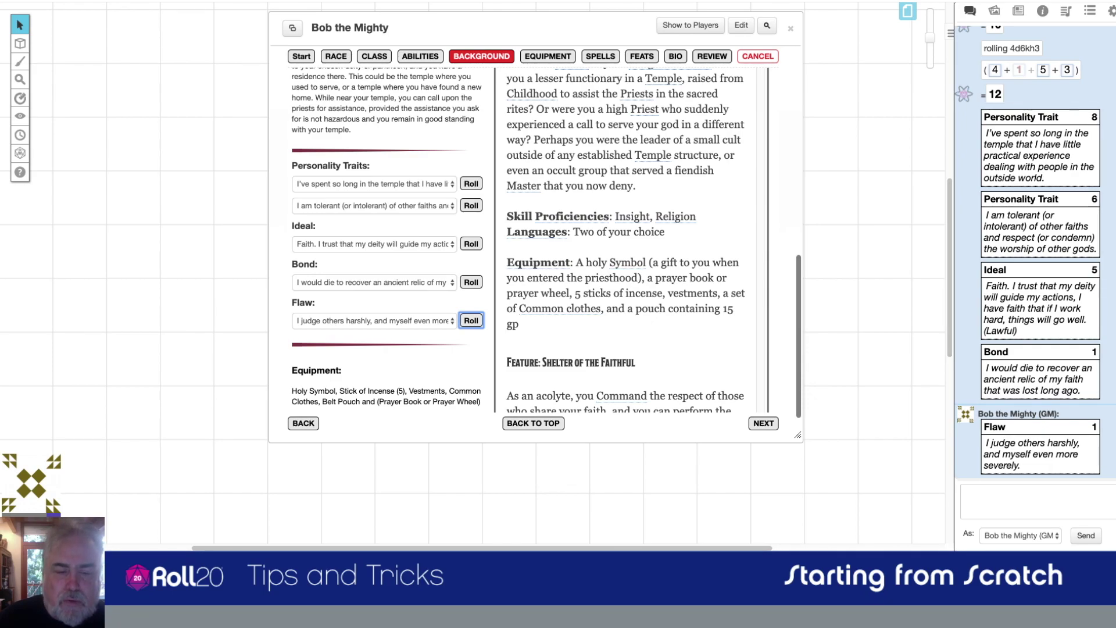
click(374, 183)
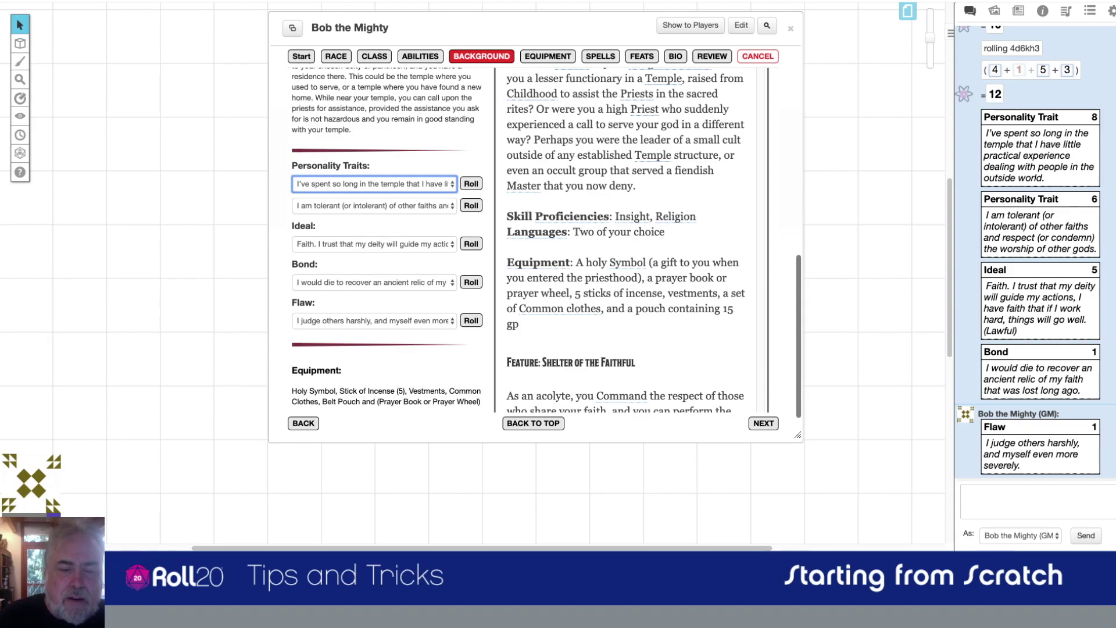
scroll(535, 250, down, 2)
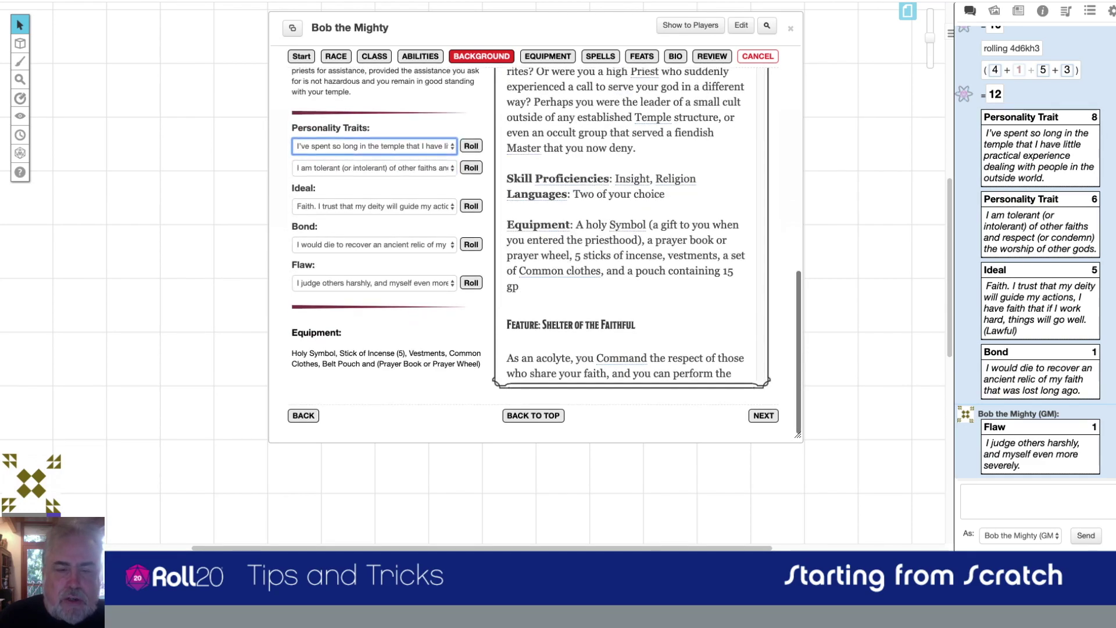
scroll(534, 250, up, 2)
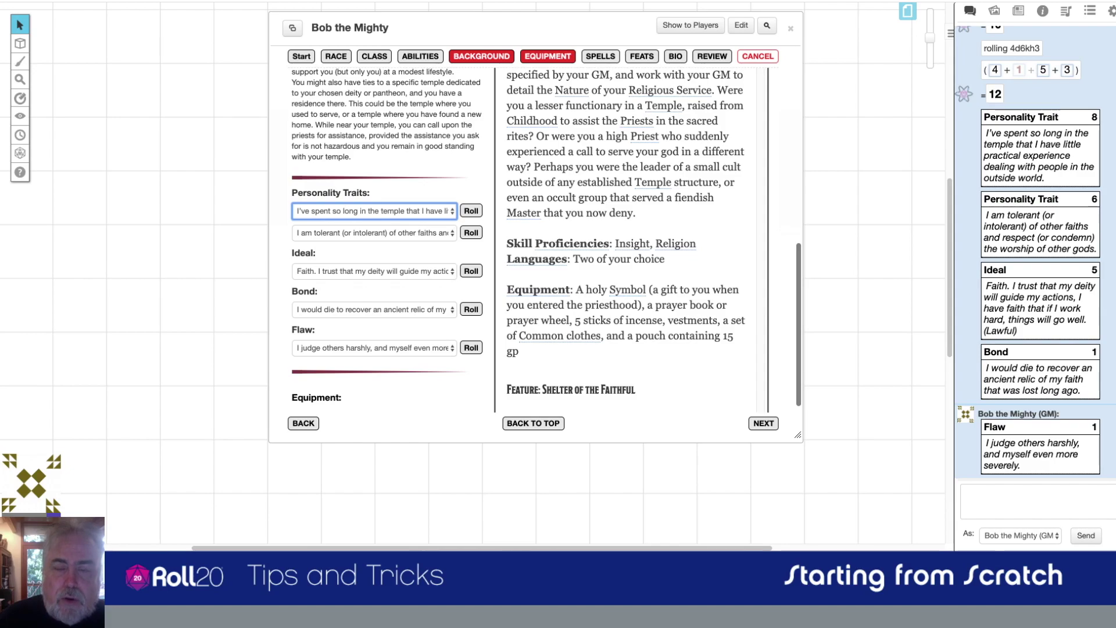
Open the equipment stage and view the ways to choose the Fighter's equipment
click(548, 57)
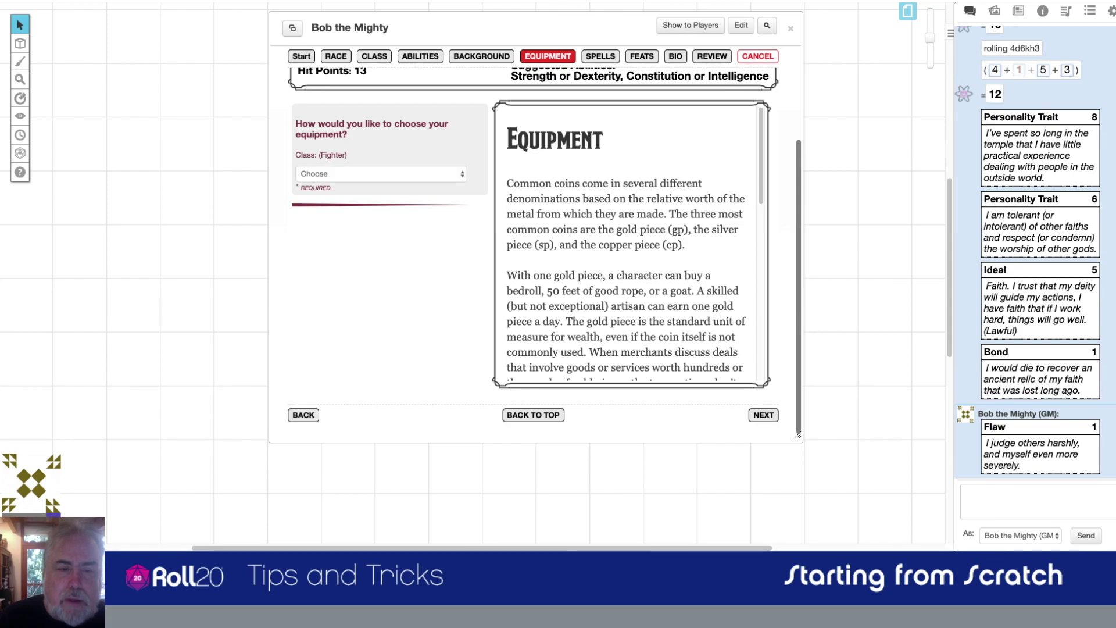
click(382, 174)
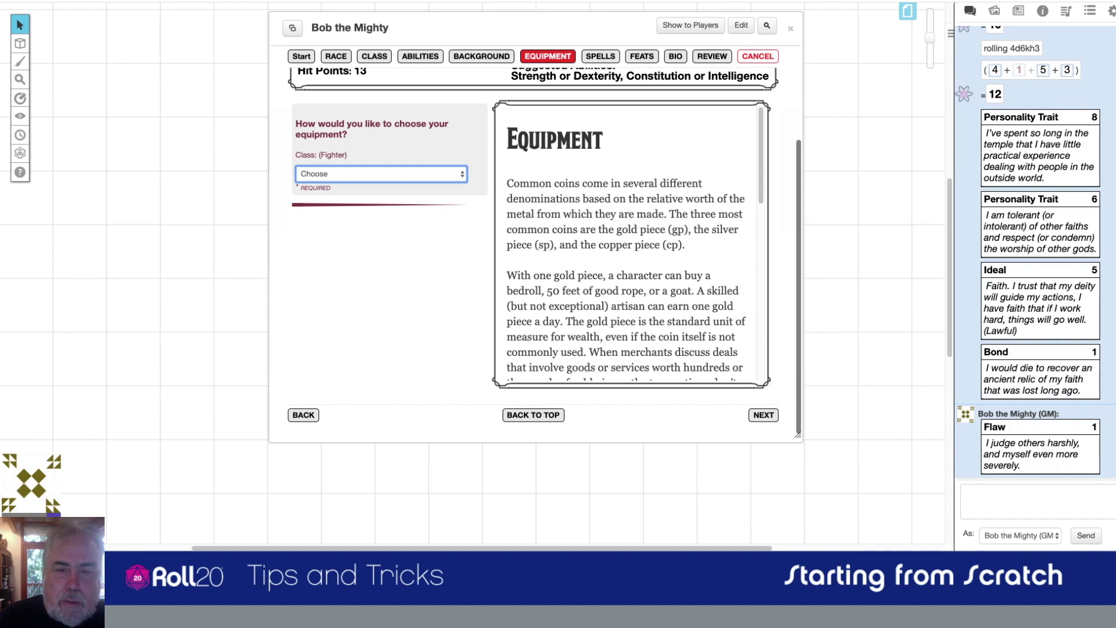
scroll(631, 244, down, 2)
scroll(631, 244, up, 2)
Go back to the class stage and read the Starting Equipment section of the Fighter description
click(375, 56)
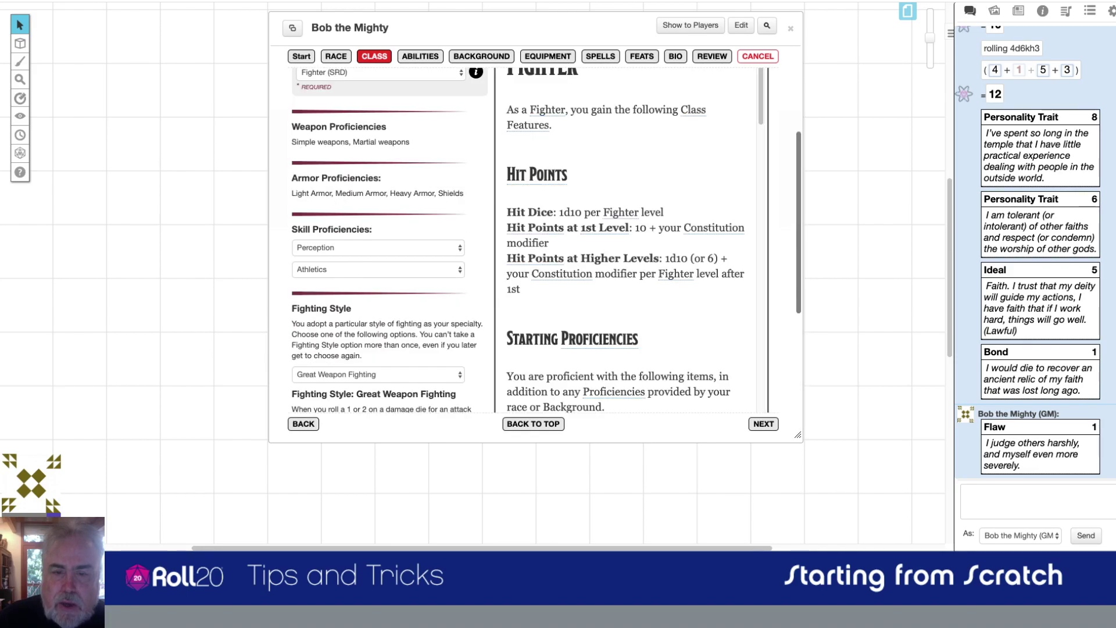
scroll(632, 244, down, 1)
scroll(631, 245, down, 6)
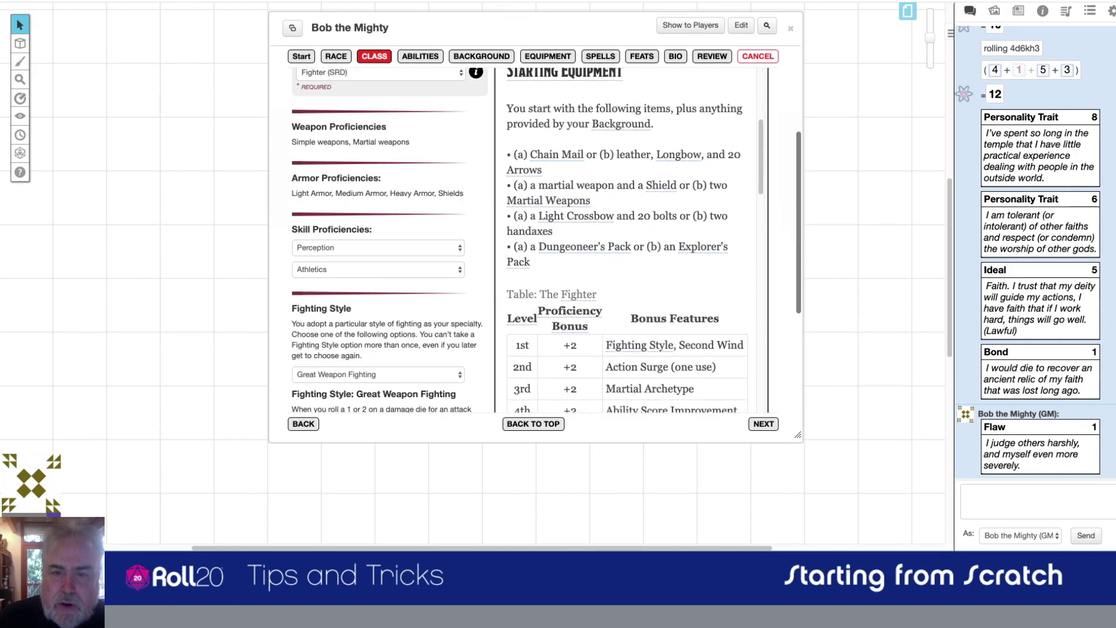
scroll(632, 244, up, 2)
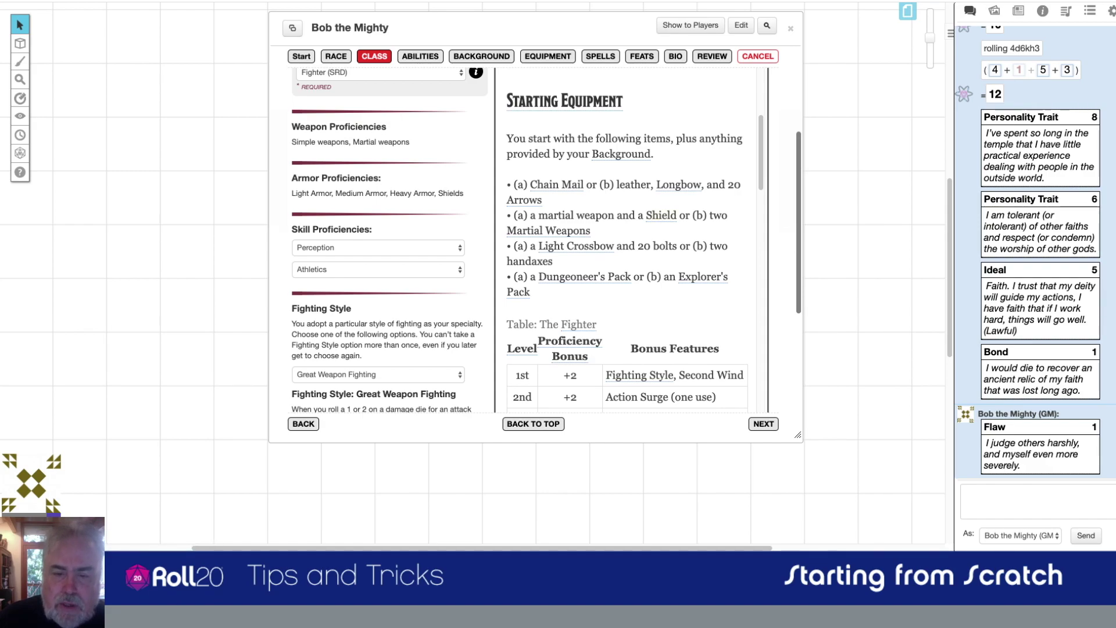
scroll(631, 239, up, 5)
Return to the equipment stage, compare Class Equipment with Starting Wealth (PHB), and choose Class Equipment for the Fighter
click(547, 56)
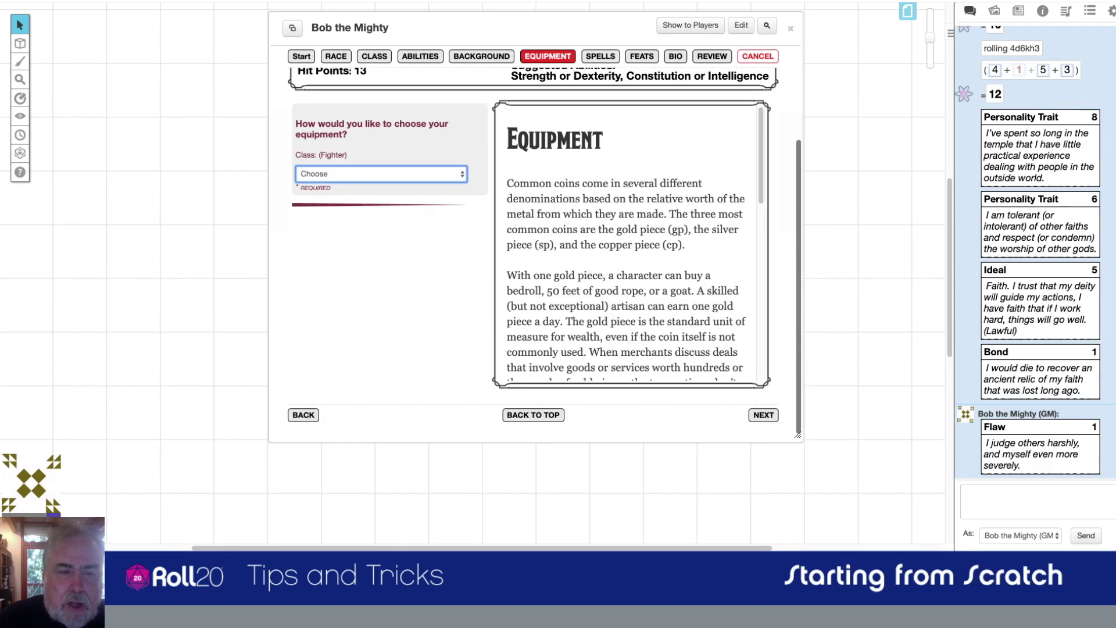
click(331, 184)
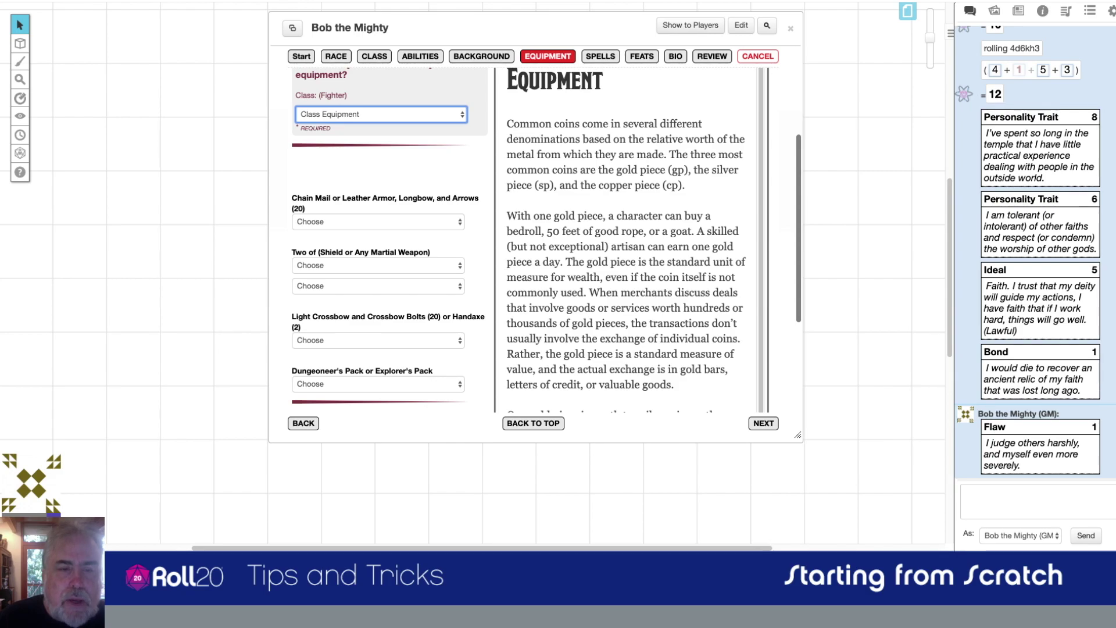
click(349, 126)
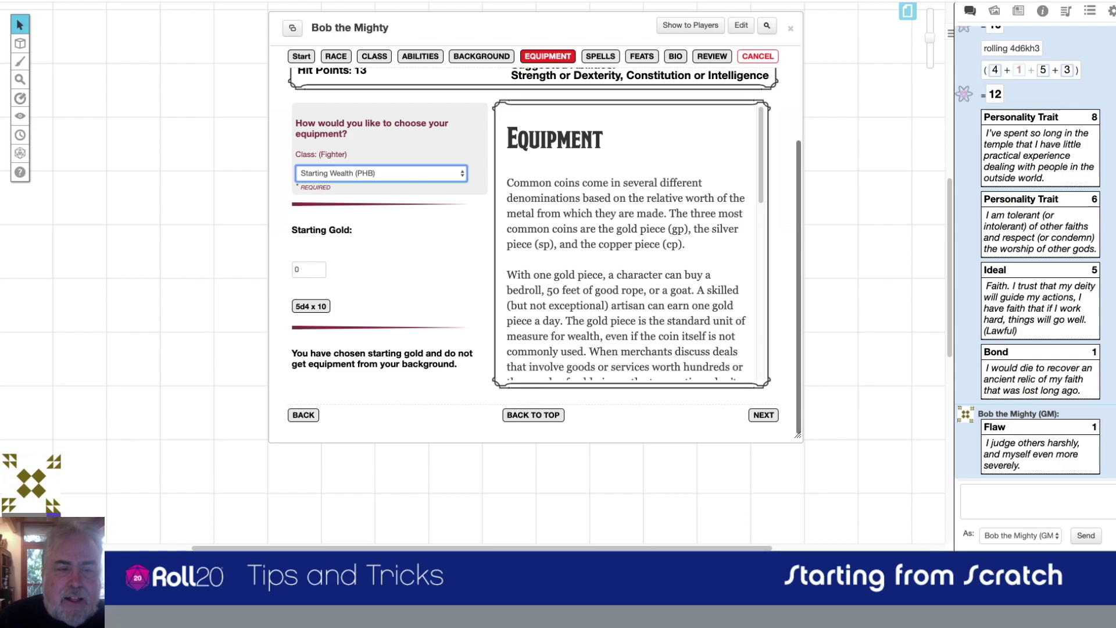
click(349, 162)
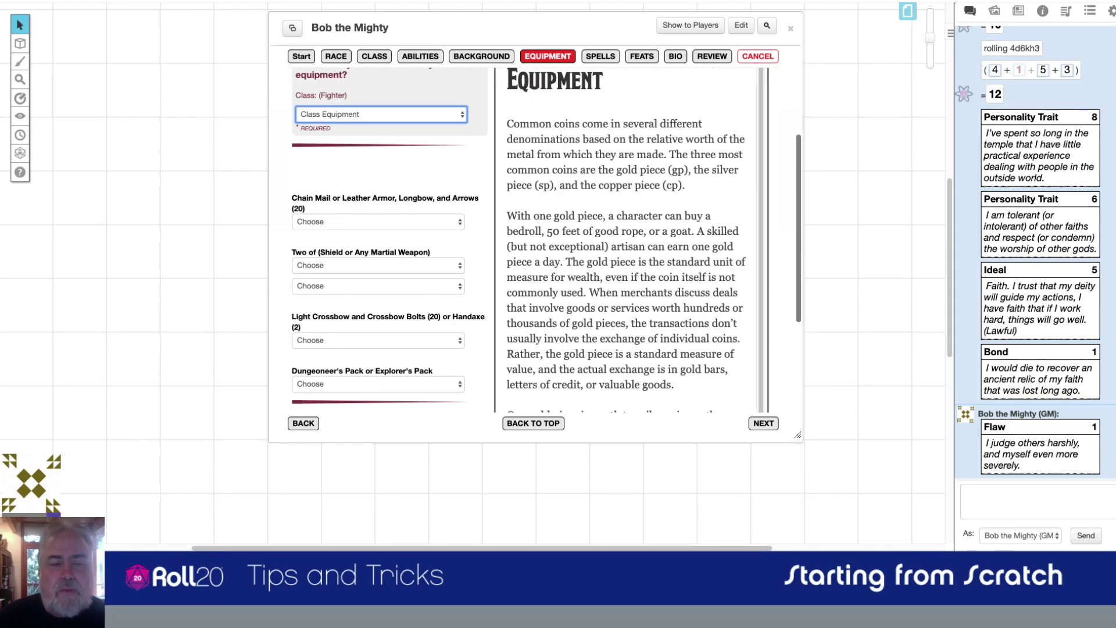